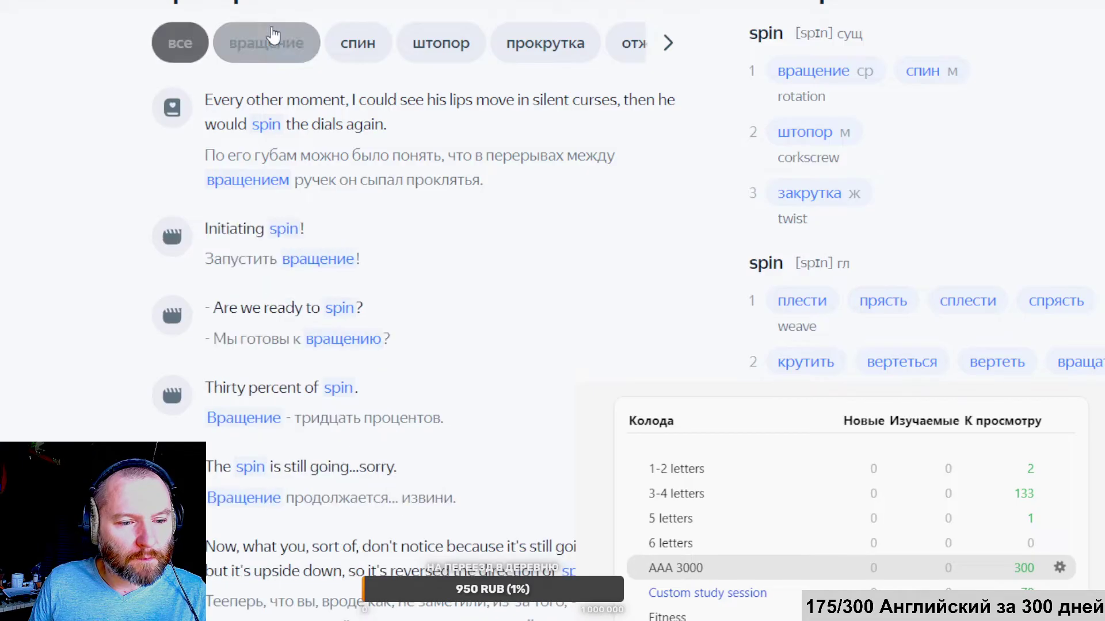
Read the usage examples for "spin", highlighting "Are we ready to spin?" and "Thirty percent of spin.".
{"action": "scroll", "coordinate": [267, 101], "scroll_direction": "down", "scroll_amount": 3}
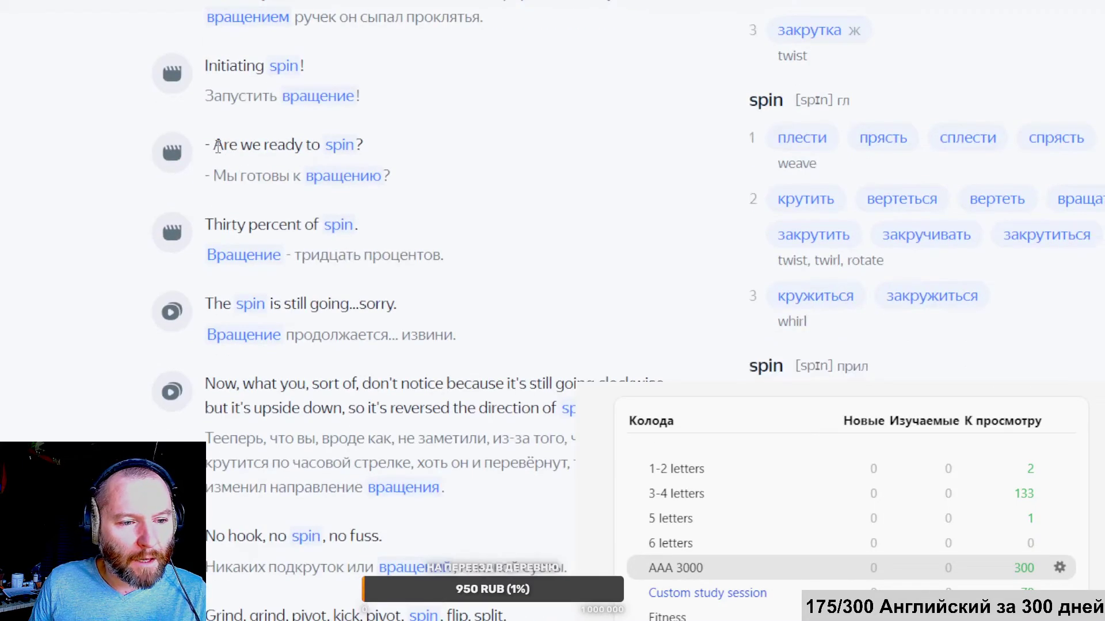
{"action": "left_click_drag", "start_coordinate": [215, 145], "coordinate": [375, 130]}
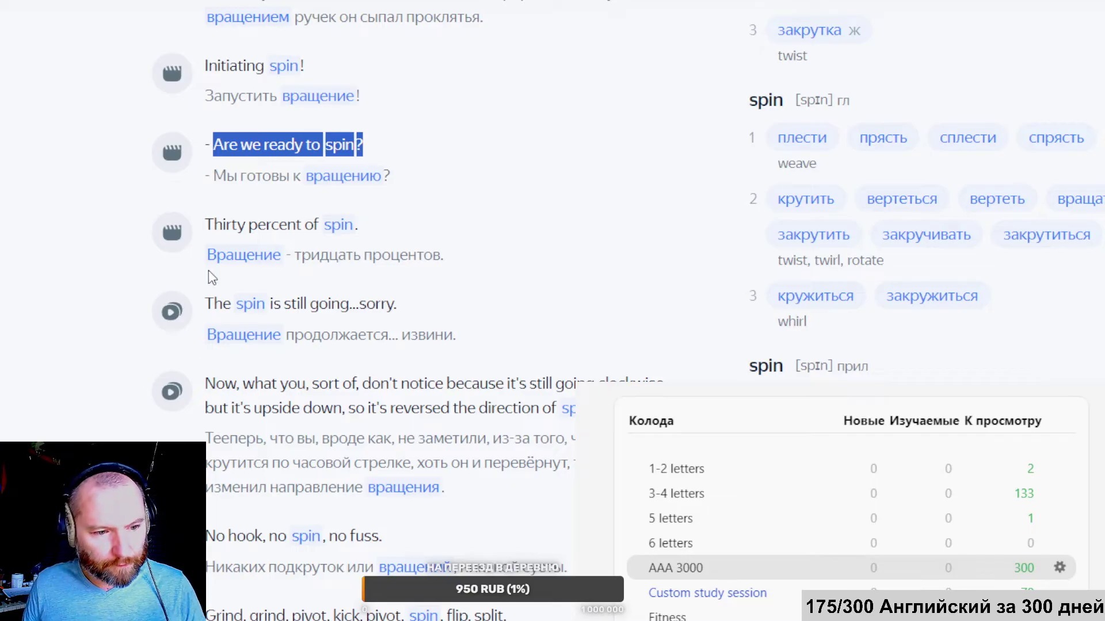
{"action": "scroll", "coordinate": [148, 439], "scroll_direction": "down", "scroll_amount": 1}
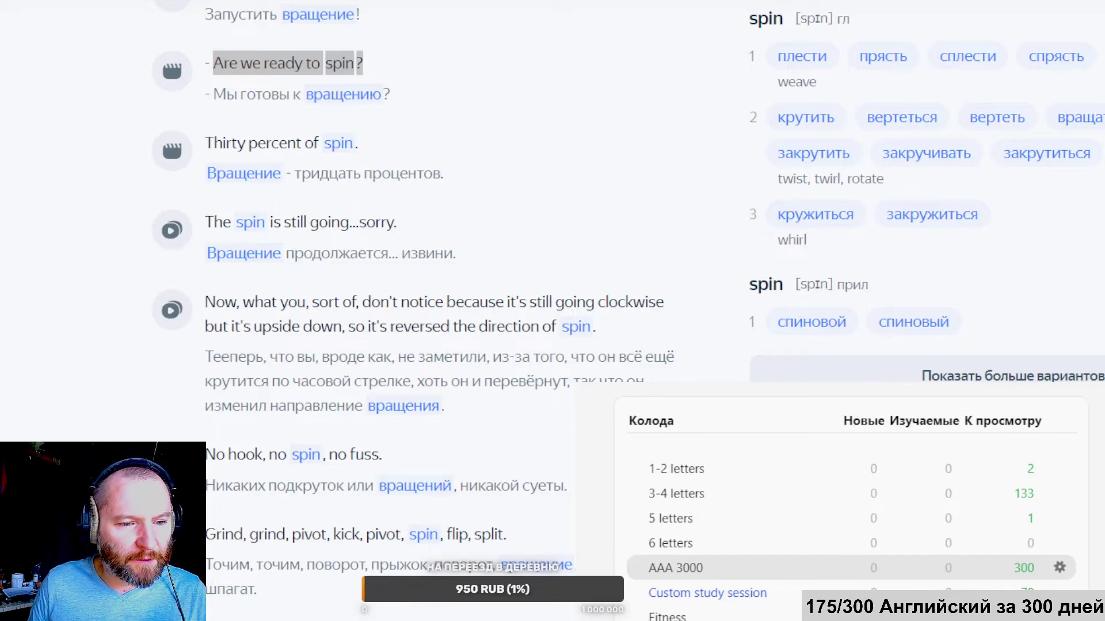
{"action": "left_click_drag", "start_coordinate": [206, 143], "coordinate": [397, 153]}
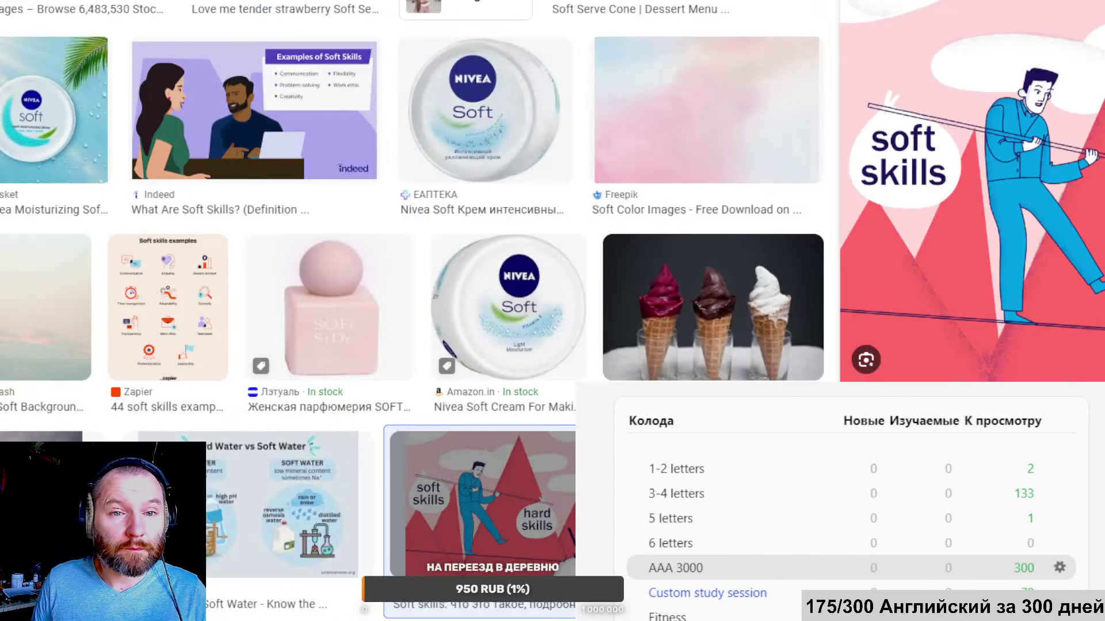
Search images for "spin", browse the results and open the "Spin Dictators" book cover.
{"action": "type", "text": "spin"}
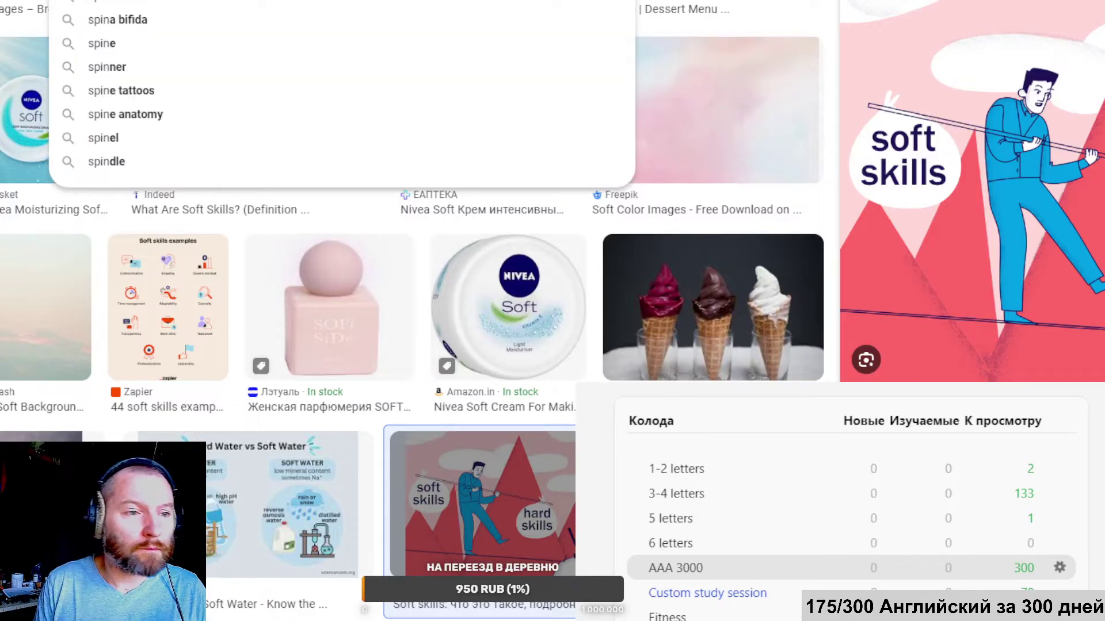
{"action": "key", "text": "Return"}
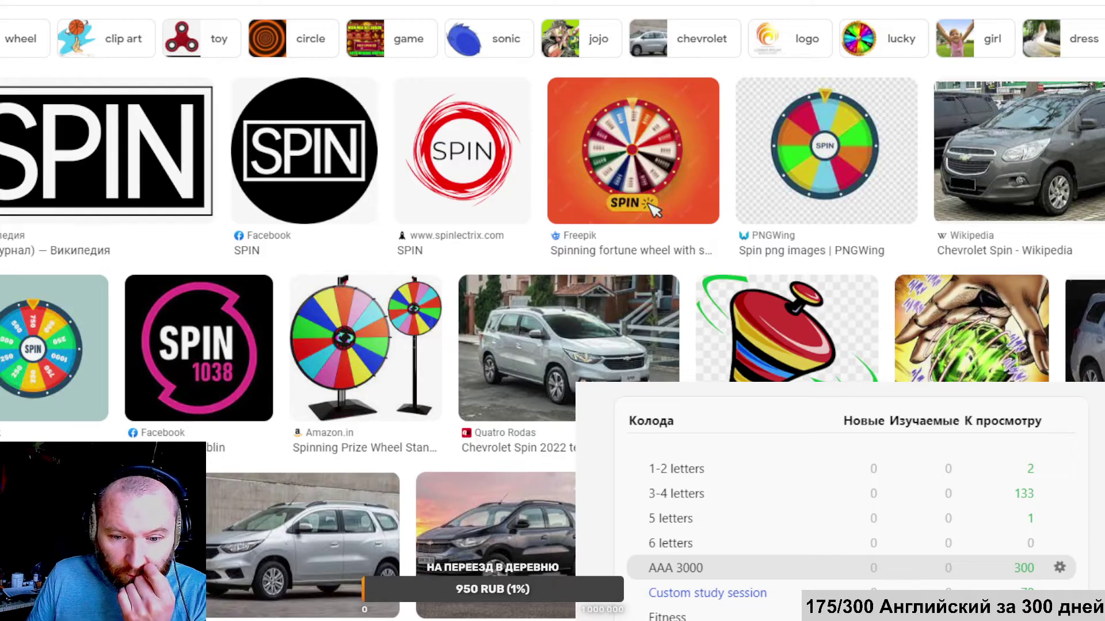
{"action": "scroll", "coordinate": [866, 129], "scroll_direction": "down", "scroll_amount": 10}
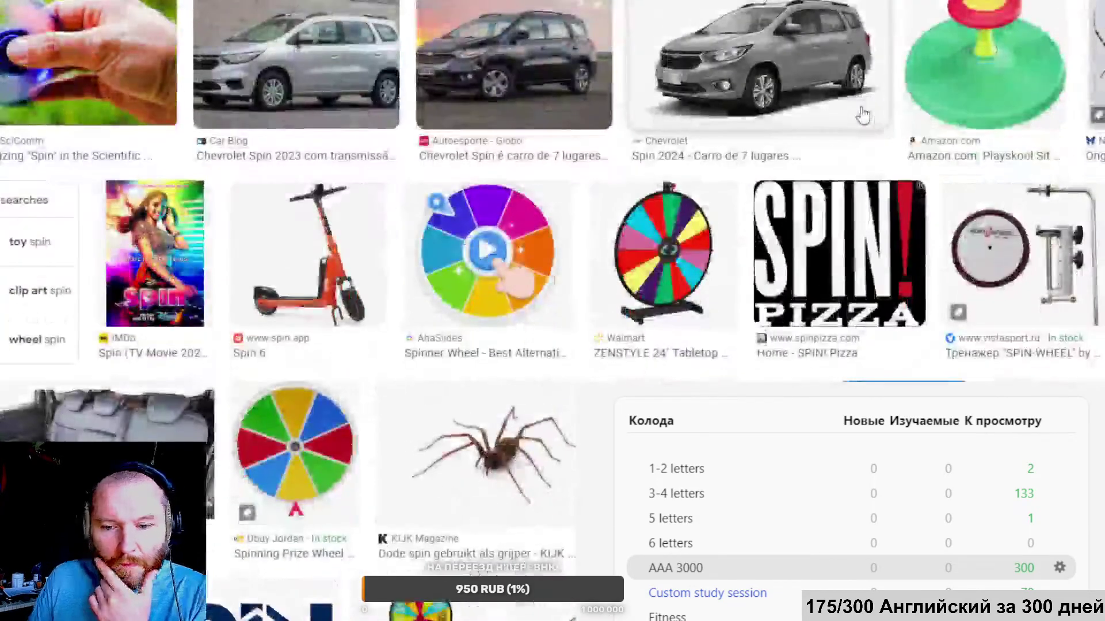
{"action": "scroll", "coordinate": [863, 113], "scroll_direction": "down", "scroll_amount": 8}
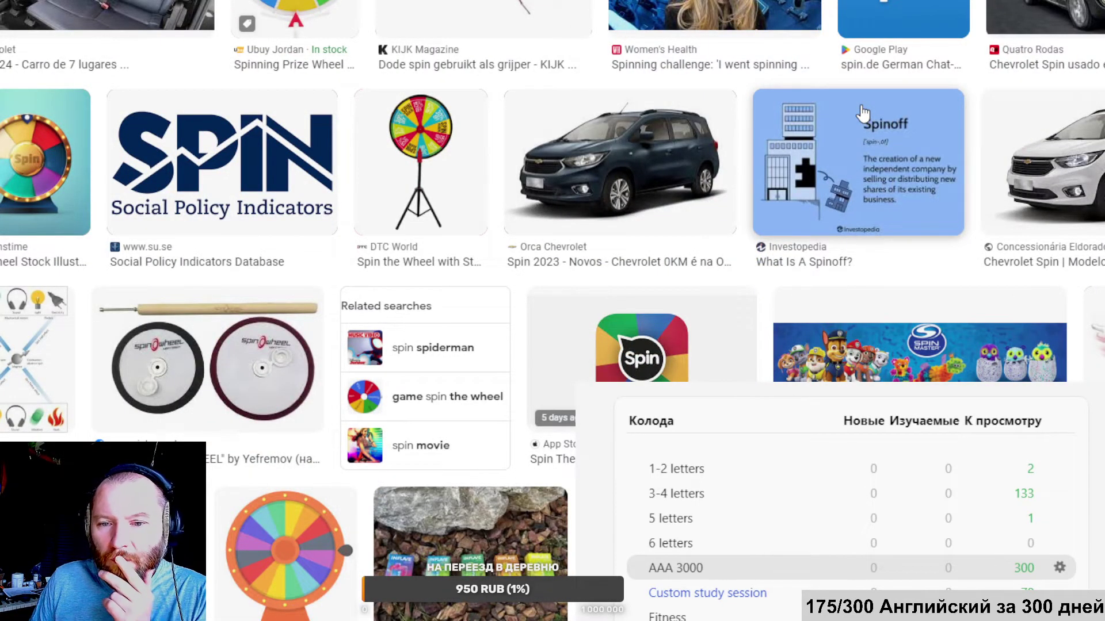
{"action": "scroll", "coordinate": [863, 113], "scroll_direction": "down", "scroll_amount": 9}
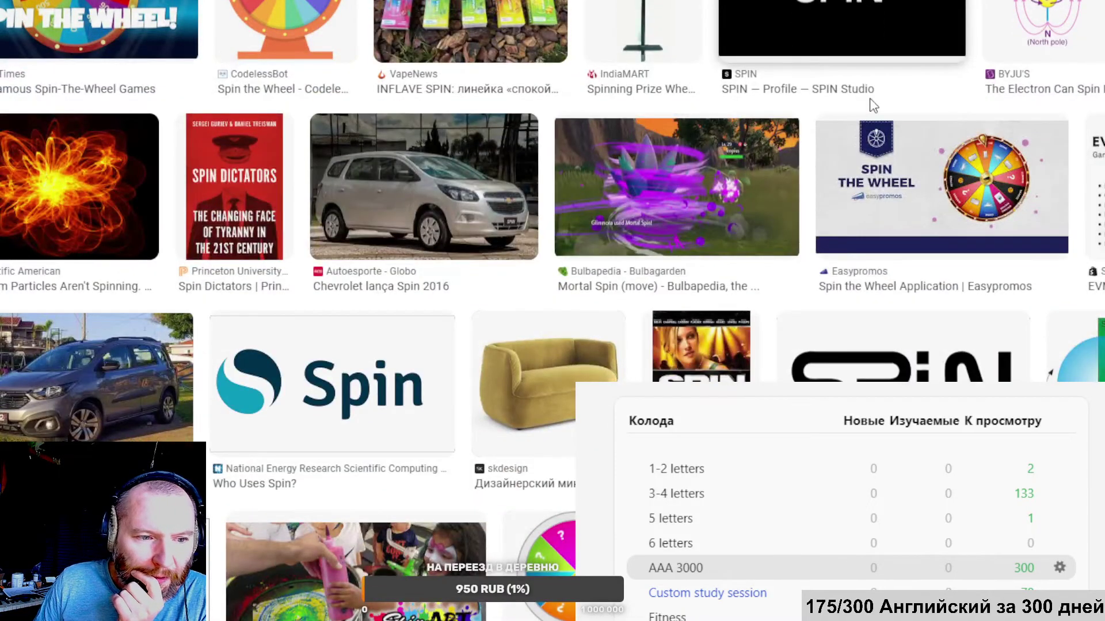
{"action": "left_click", "coordinate": [219, 189]}
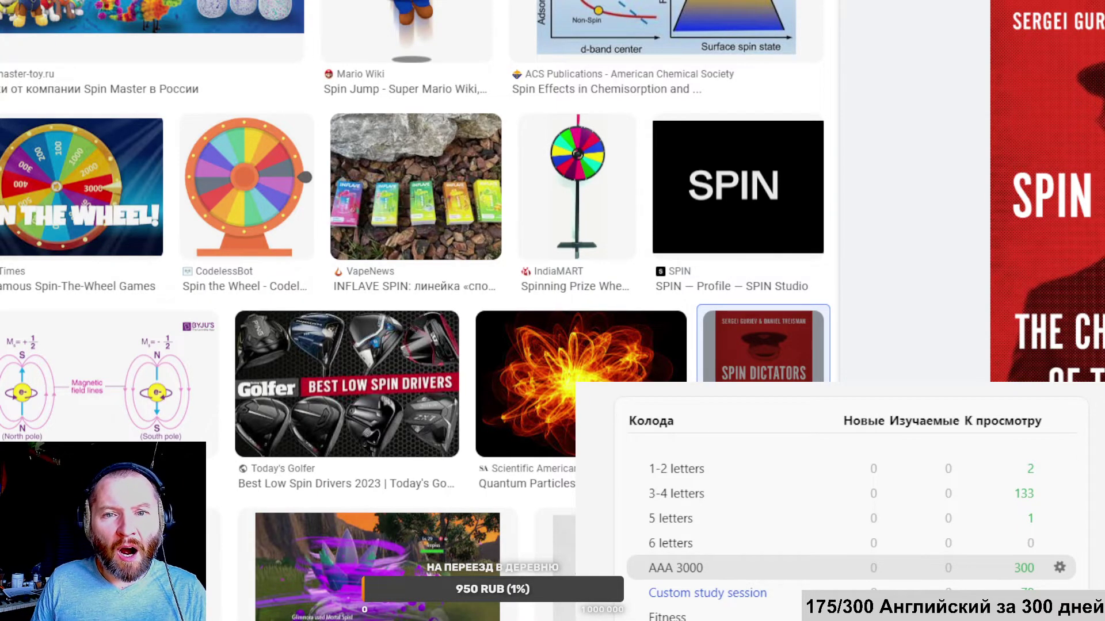
Return to the translator and highlight the transcription of the noun "spin" in the dictionary entry.
{"action": "key", "text": "alt+Tab"}
{"action": "scroll", "coordinate": [744, 99], "scroll_direction": "up", "scroll_amount": 3}
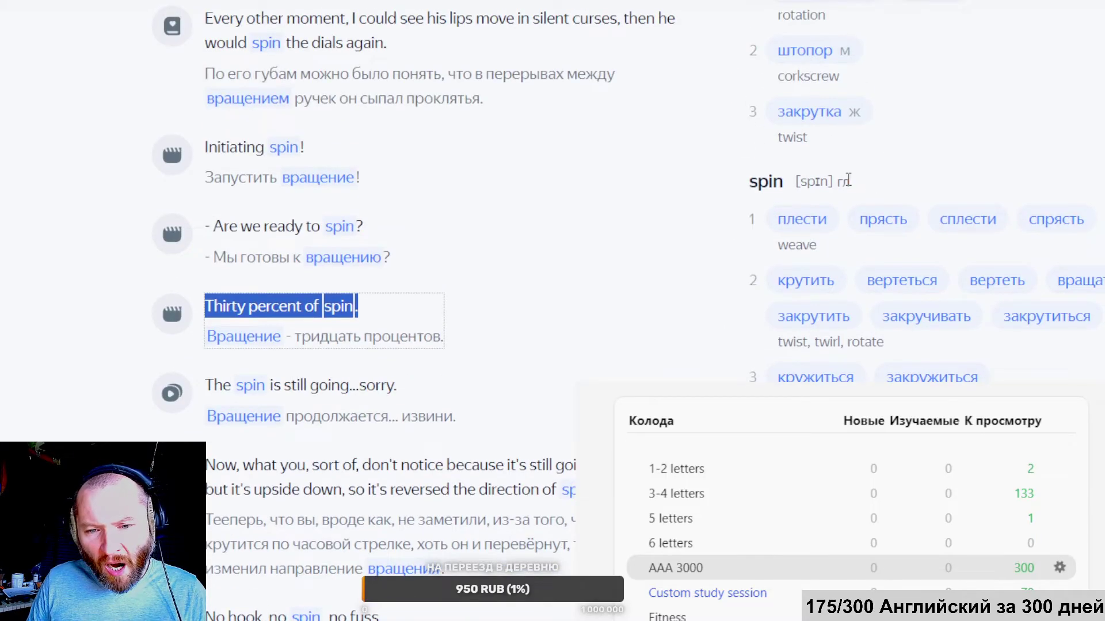
{"action": "scroll", "coordinate": [849, 180], "scroll_direction": "up", "scroll_amount": 5}
{"action": "left_click_drag", "start_coordinate": [844, 278], "coordinate": [792, 283]}
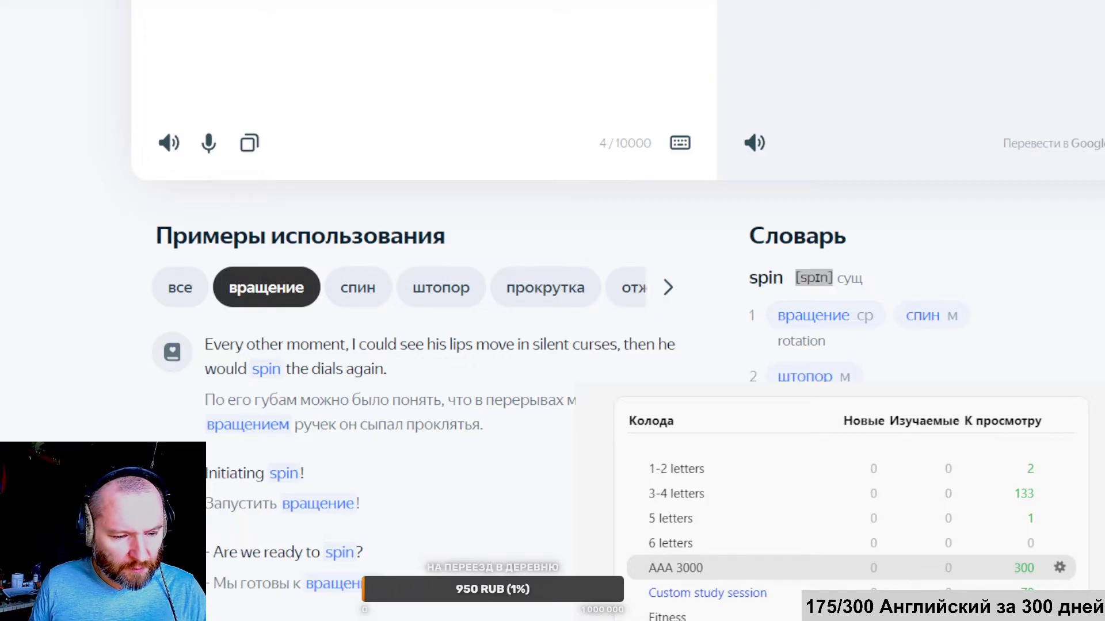
Switch to the vocabulary spreadsheet and clear "spin" from the English column.
{"action": "key", "text": "alt+Tab"}
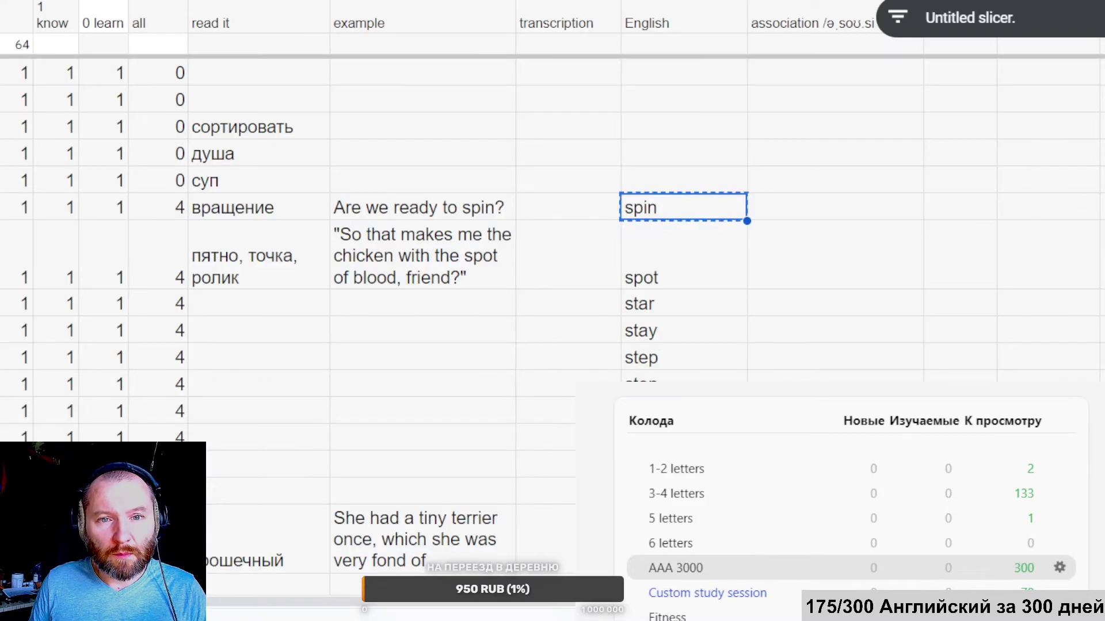
{"action": "key", "text": "Delete"}
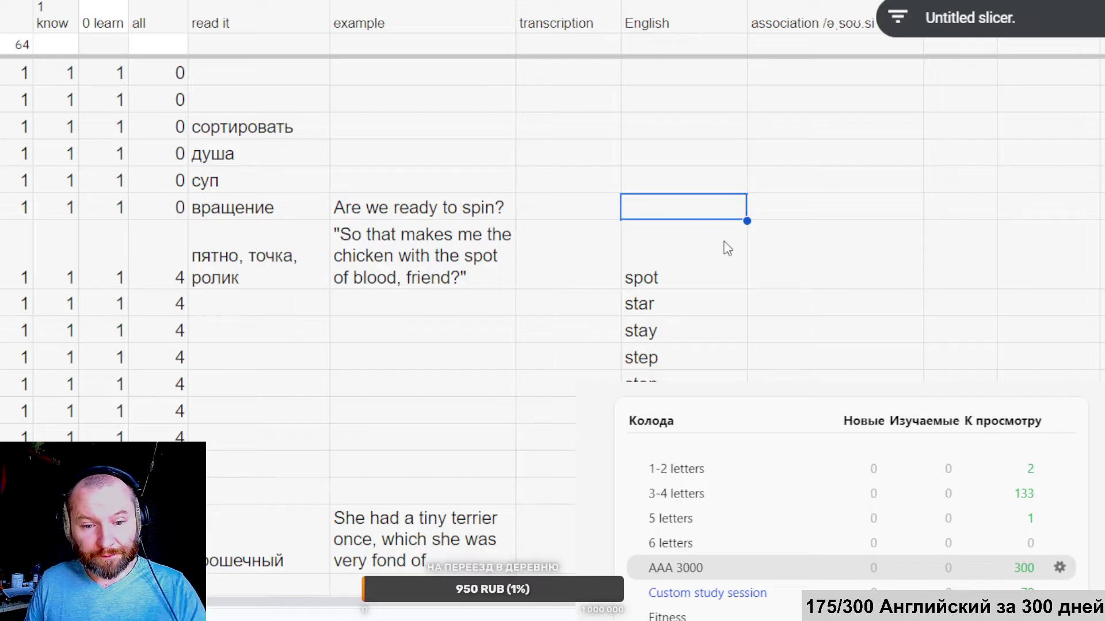
{"action": "left_click", "coordinate": [700, 276]}
{"action": "left_click", "coordinate": [668, 214]}
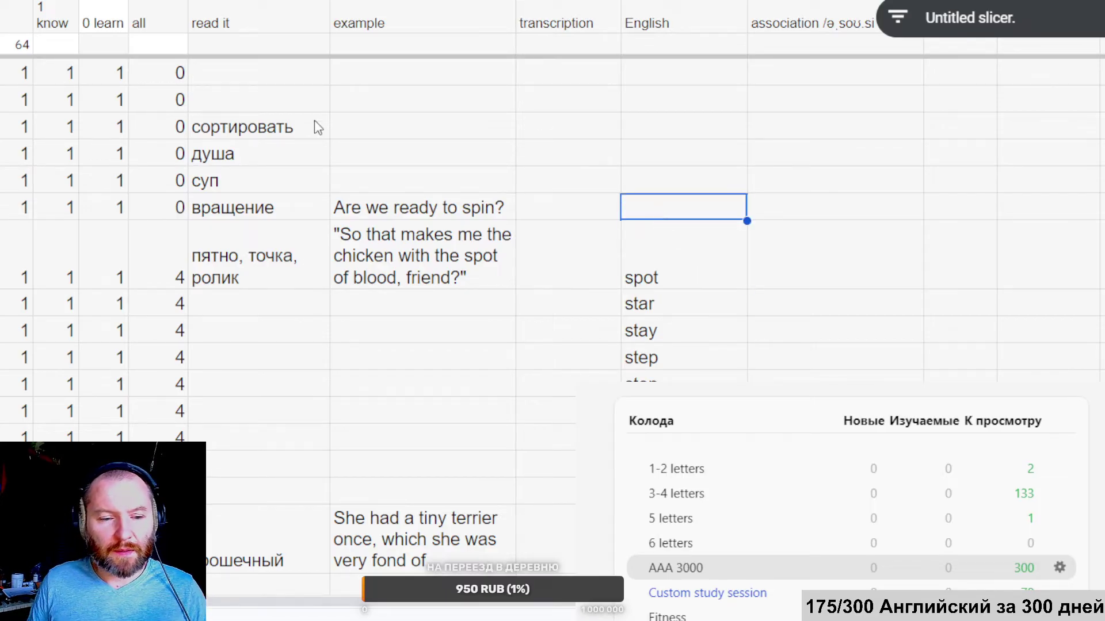
Clear the finished word rows above "spot", from "болен" down to "вращение".
{"action": "scroll", "coordinate": [91, 141], "scroll_direction": "up", "scroll_amount": 5}
{"action": "key", "text": "shift+space"}
{"action": "key", "text": "ctrl+shift+Down"}
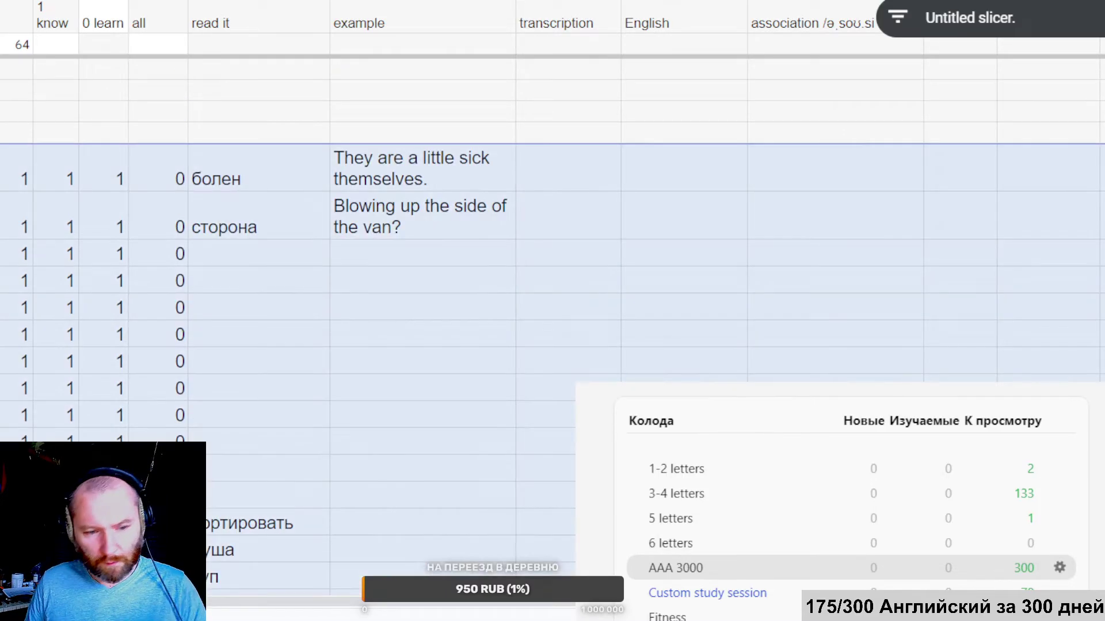
{"action": "key", "text": "ctrl+alt+minus"}
{"action": "scroll", "coordinate": [584, 147], "scroll_direction": "down", "scroll_amount": 5}
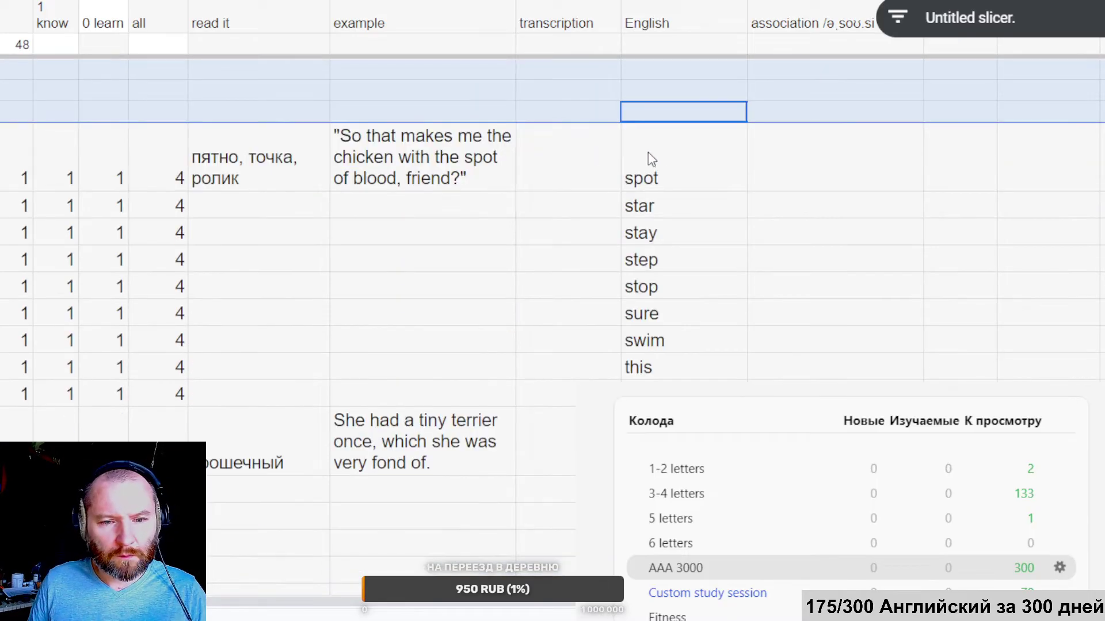
Copy "spot" from the English column, translate it in the translator and view its usage examples and dictionary entry.
{"action": "left_click", "coordinate": [672, 183]}
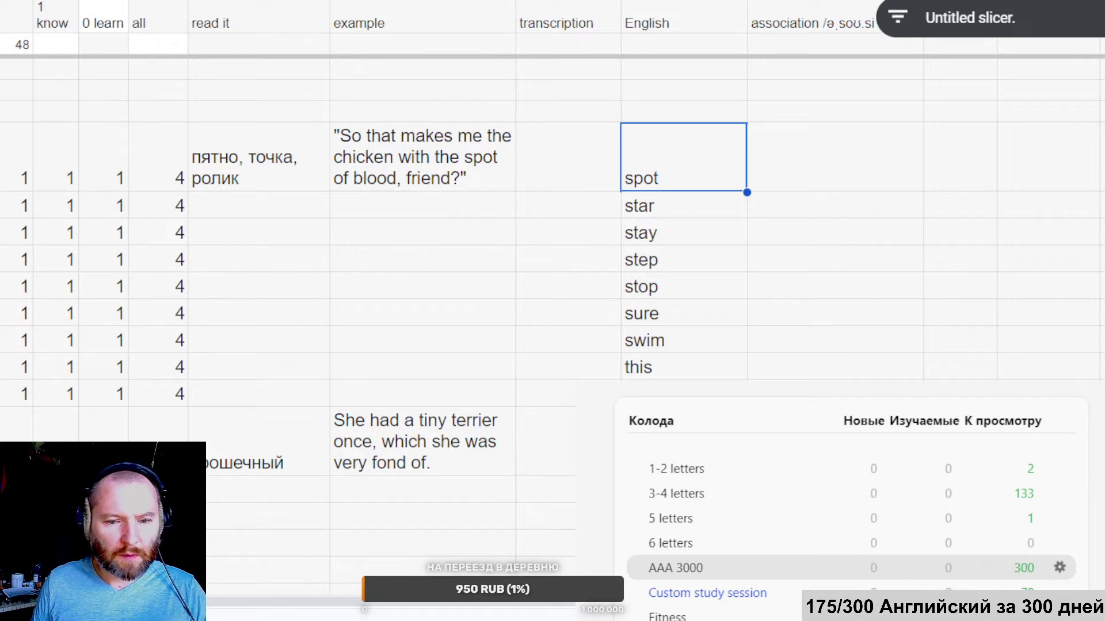
{"action": "key", "text": "ctrl+c"}
{"action": "key", "text": "alt+Tab"}
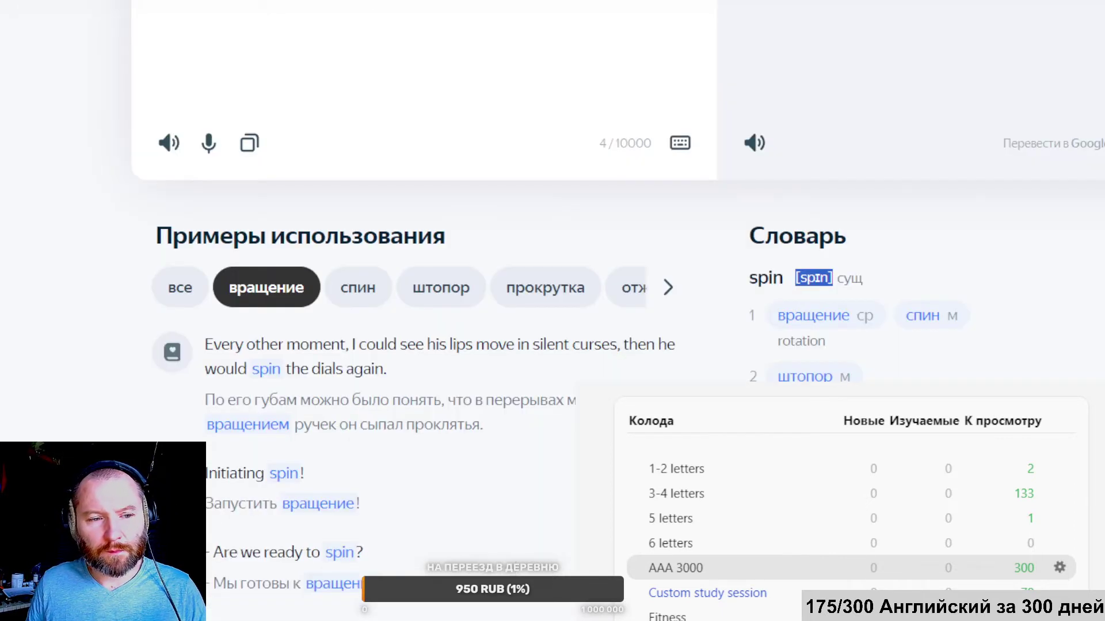
{"action": "key", "text": "ctrl+a"}
{"action": "key", "text": "ctrl+v"}
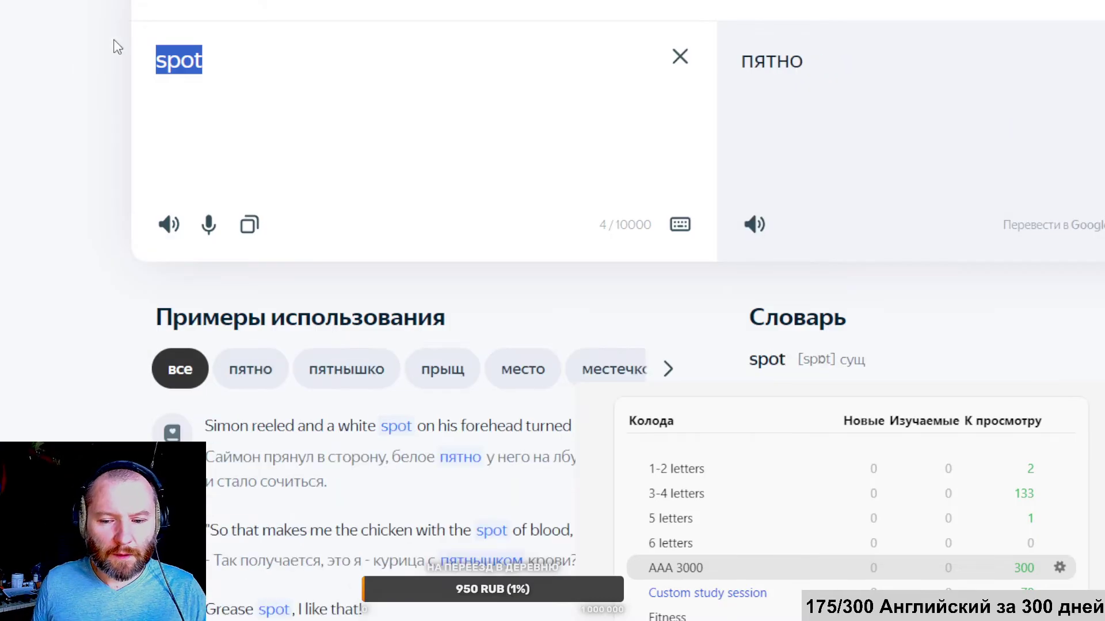
{"action": "scroll", "coordinate": [160, 53], "scroll_direction": "down", "scroll_amount": 2}
{"action": "scroll", "coordinate": [160, 52], "scroll_direction": "down", "scroll_amount": 2}
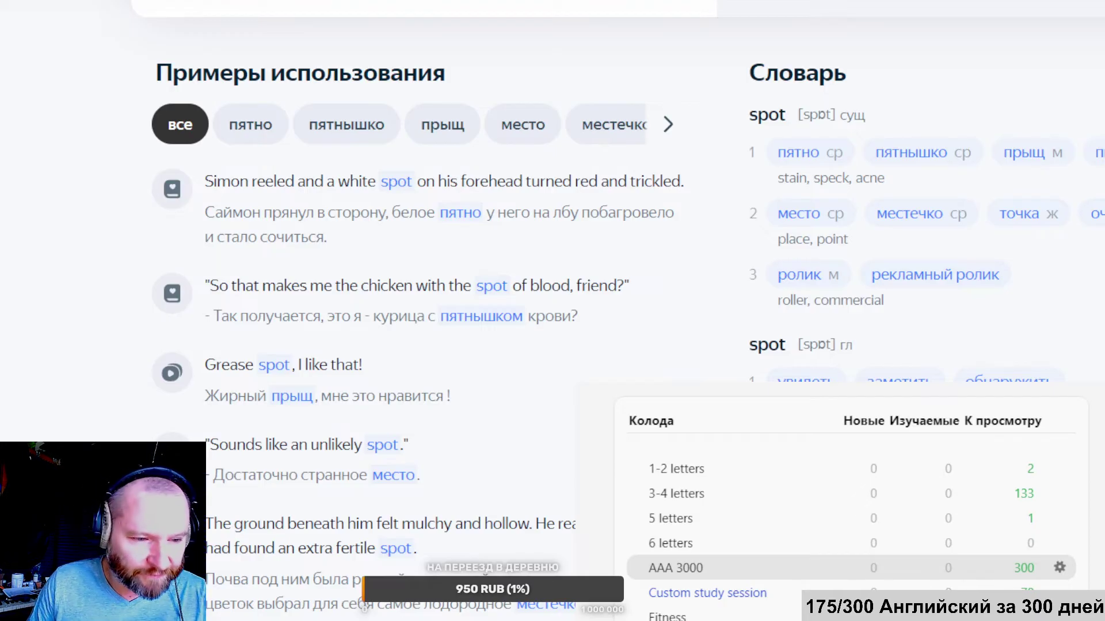
Open the example sentence for "spot" in the spreadsheet and highlight "that makes me the chicken with the spot of blood".
{"action": "key", "text": "alt+Tab"}
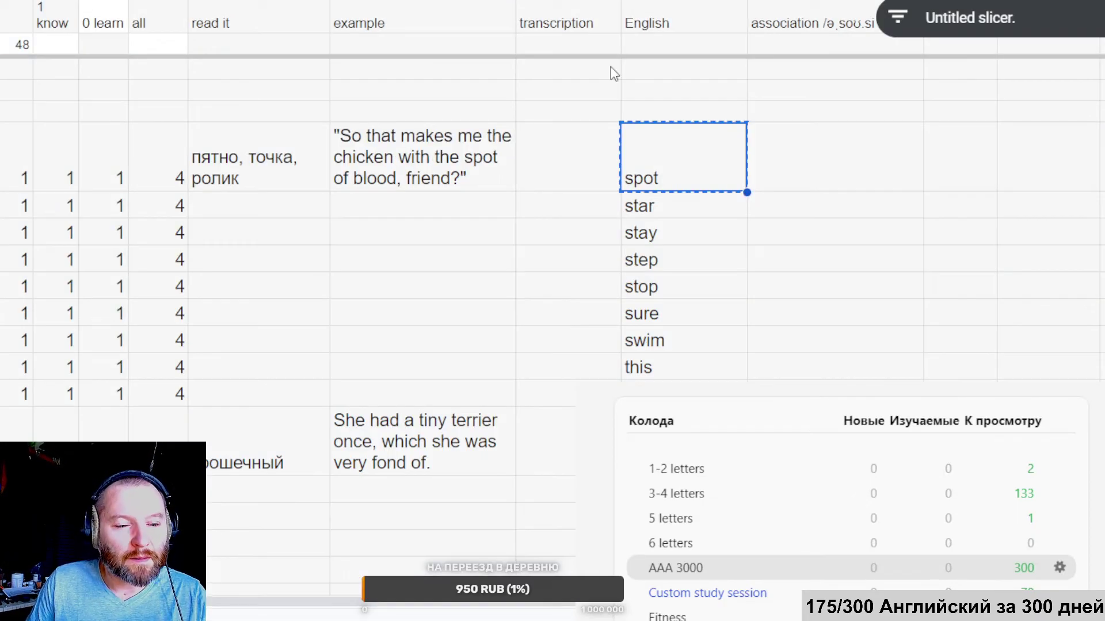
{"action": "left_click", "coordinate": [448, 166]}
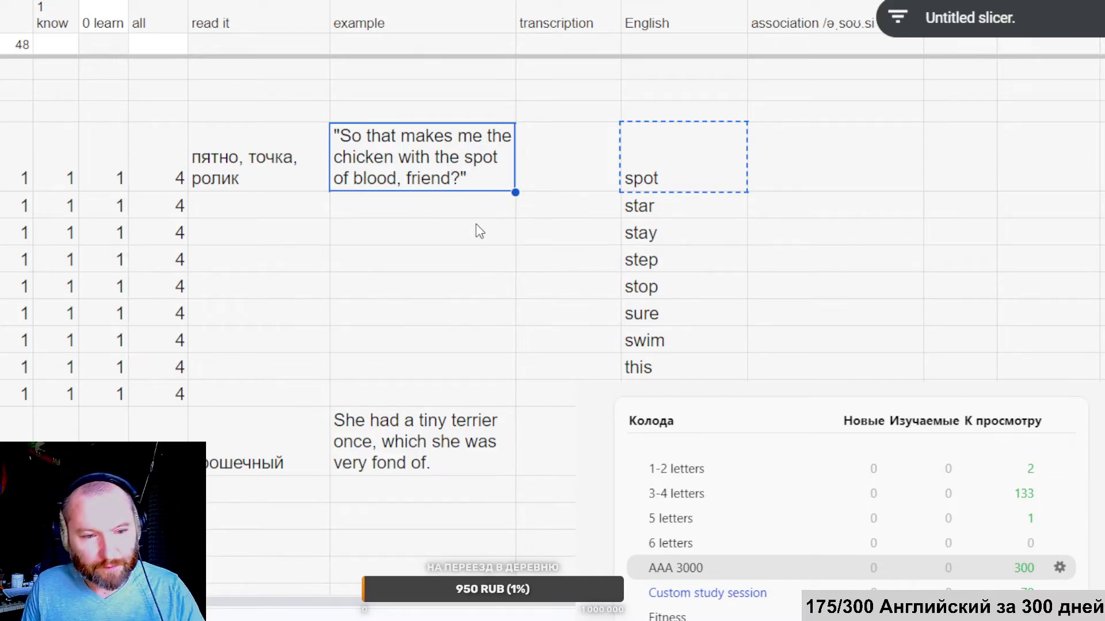
{"action": "double_click", "coordinate": [440, 181]}
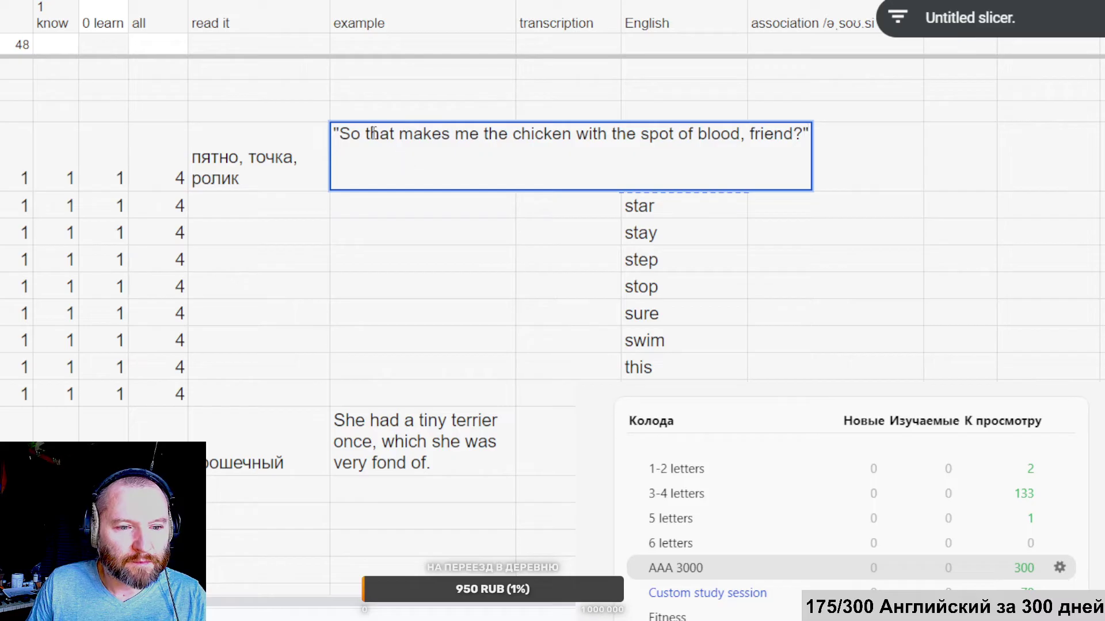
{"action": "left_click_drag", "start_coordinate": [366, 134], "coordinate": [737, 148]}
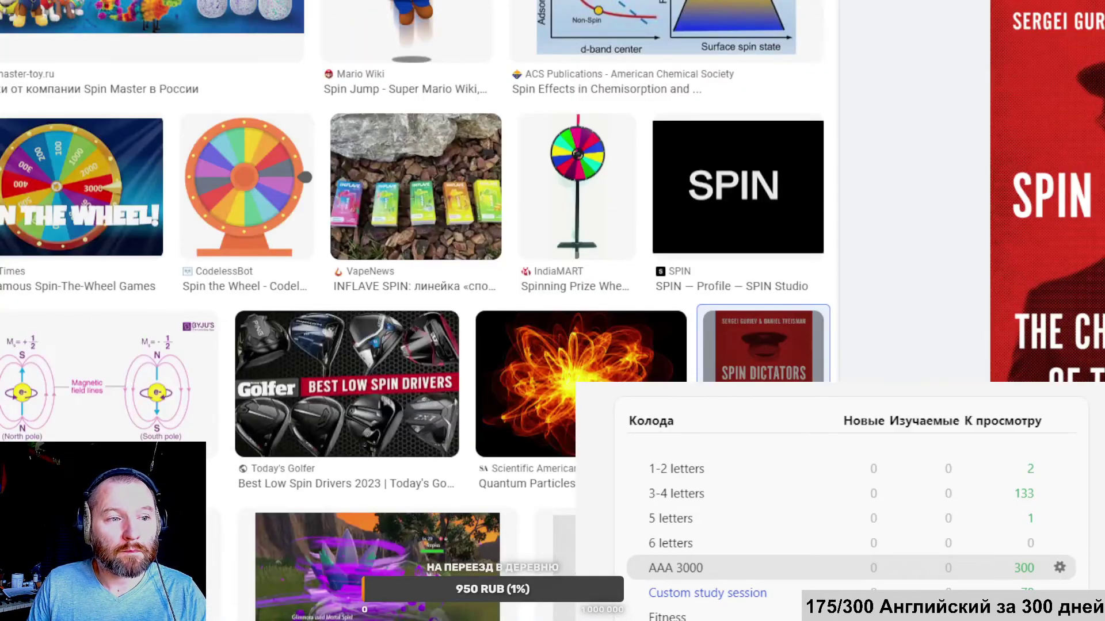
Search images for "spot", and highlight the transcription of the noun "spot" in the translator's dictionary entry.
{"action": "key", "text": "BackSpace"}
{"action": "key", "text": "BackSpace"}
{"action": "type", "text": "ot"}
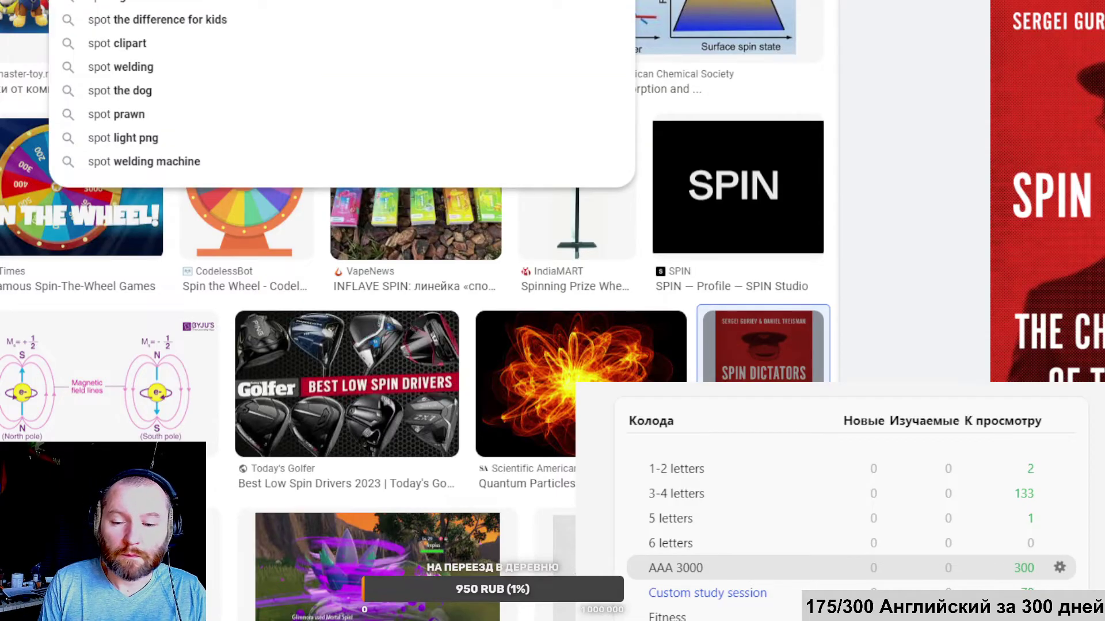
{"action": "key", "text": "Return"}
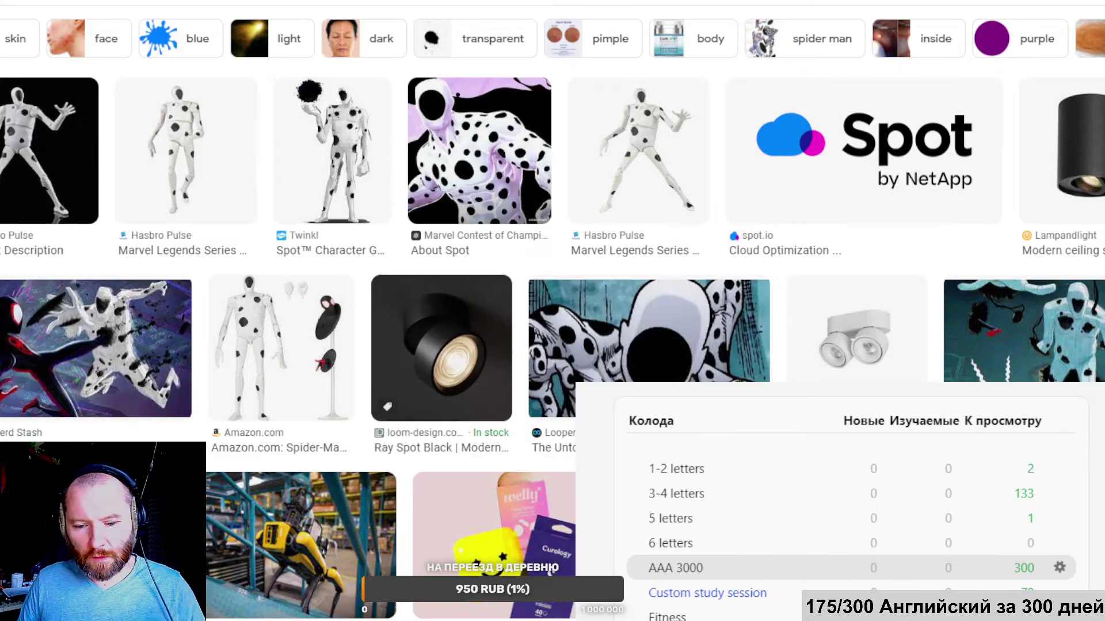
{"action": "left_click", "coordinate": [834, 518]}
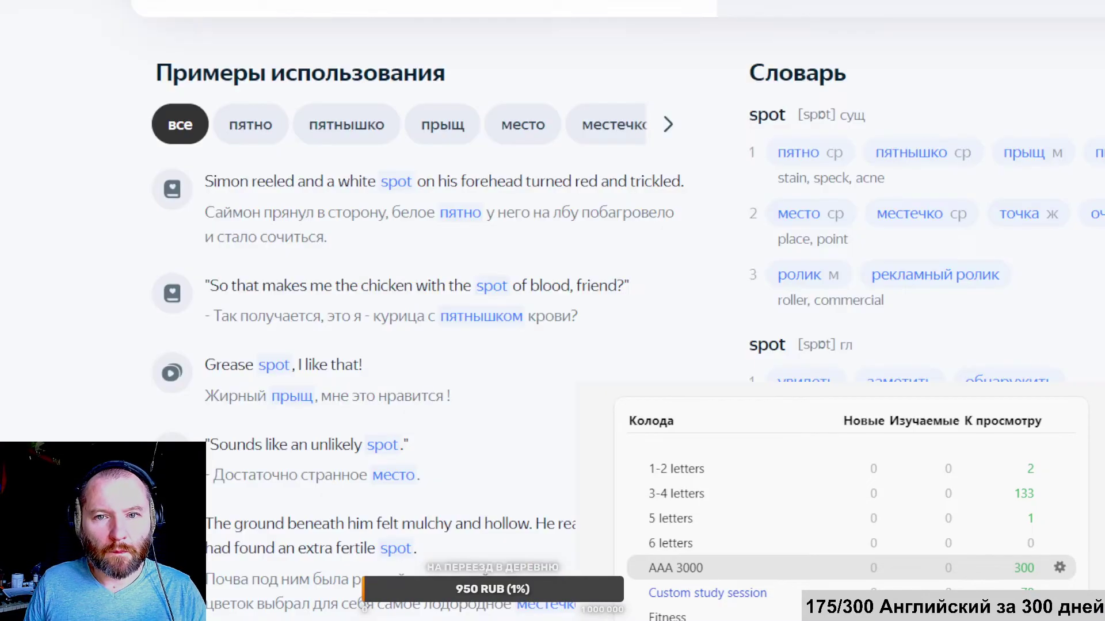
{"action": "left_click_drag", "start_coordinate": [798, 117], "coordinate": [841, 118]}
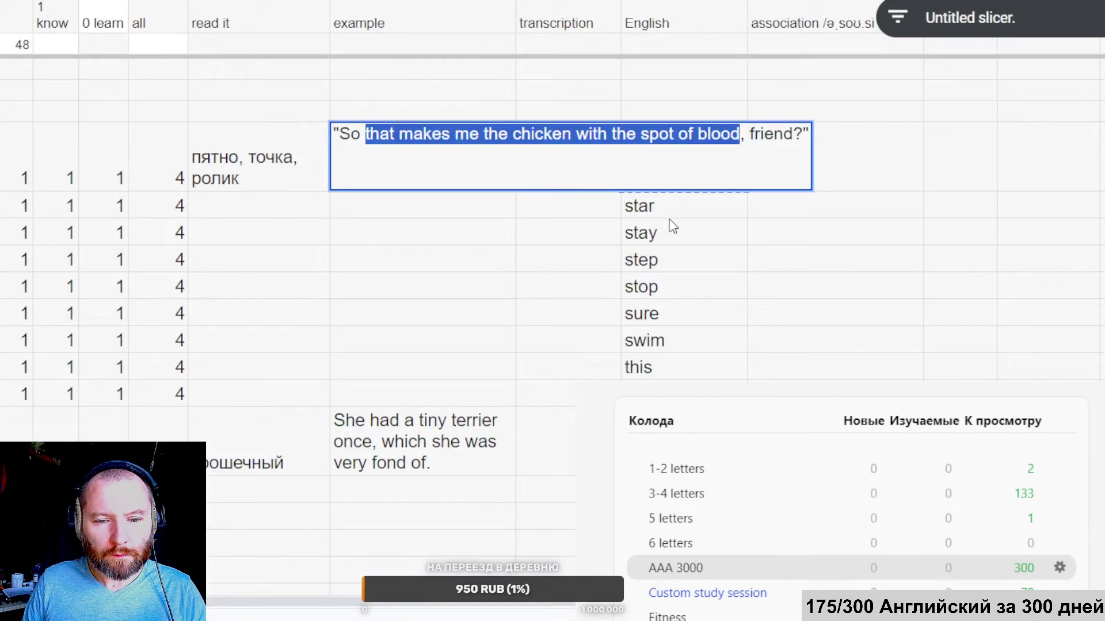
Clear the words "spot", "star", "stay", "step" and "stop" from the English column one by one.
{"action": "left_click", "coordinate": [671, 206]}
{"action": "left_click", "coordinate": [691, 185]}
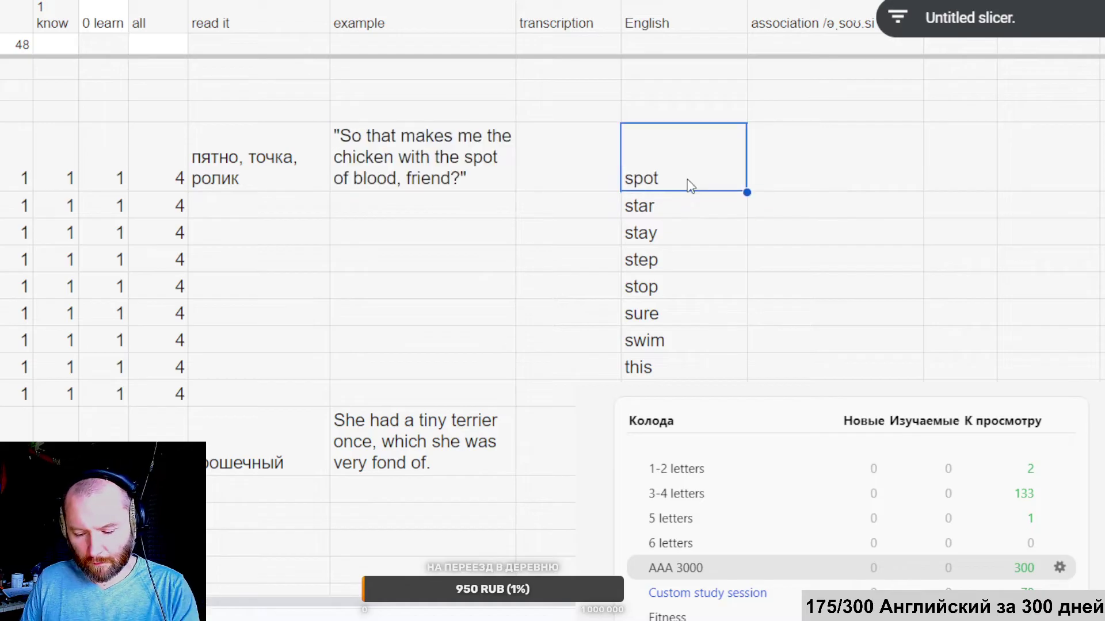
{"action": "key", "text": "Delete"}
{"action": "left_click", "coordinate": [686, 212]}
{"action": "key", "text": "Delete"}
{"action": "left_click", "coordinate": [681, 237]}
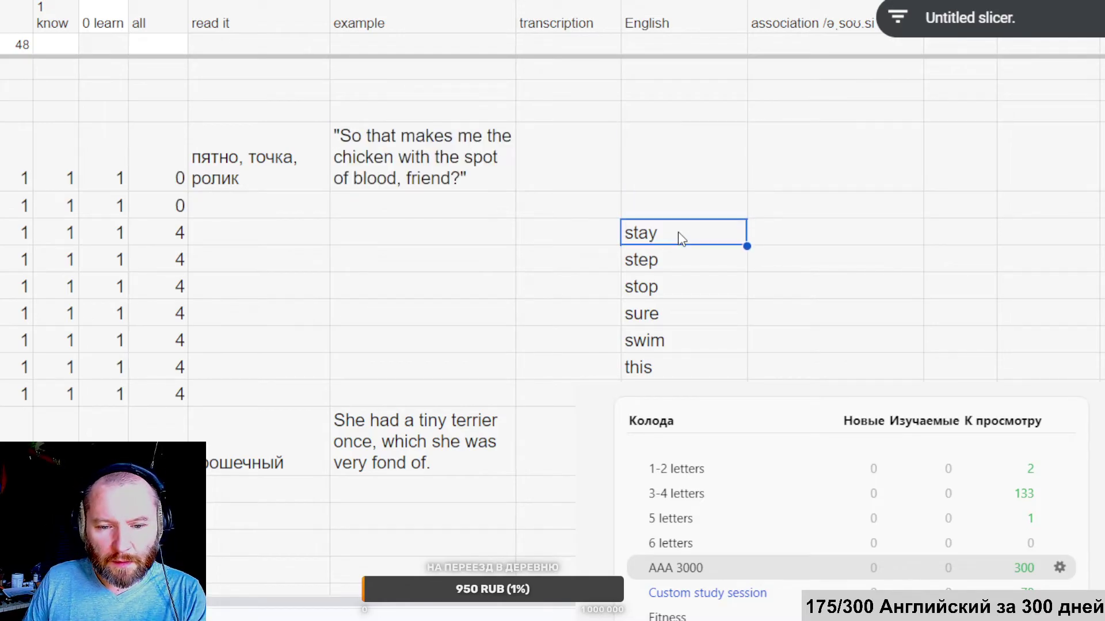
{"action": "key", "text": "Delete"}
{"action": "left_click", "coordinate": [688, 268]}
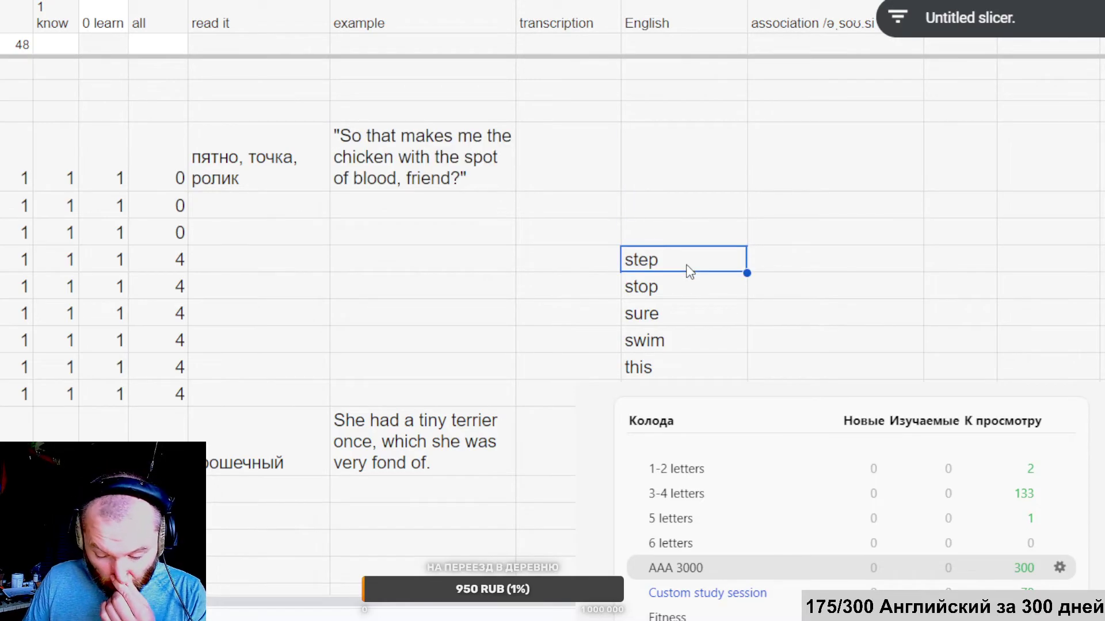
{"action": "key", "text": "Delete"}
{"action": "left_click", "coordinate": [679, 287]}
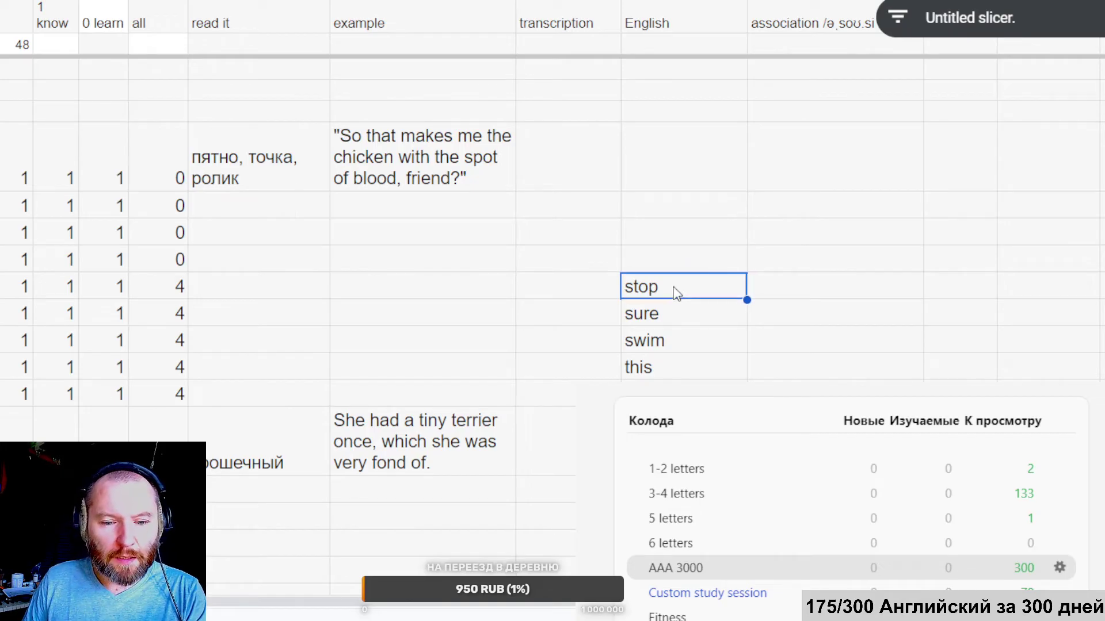
{"action": "key", "text": "Delete"}
Clear the finished rows above "sure", from the "пятно, точка, ролик" row down to the last emptied word.
{"action": "left_click", "coordinate": [671, 320]}
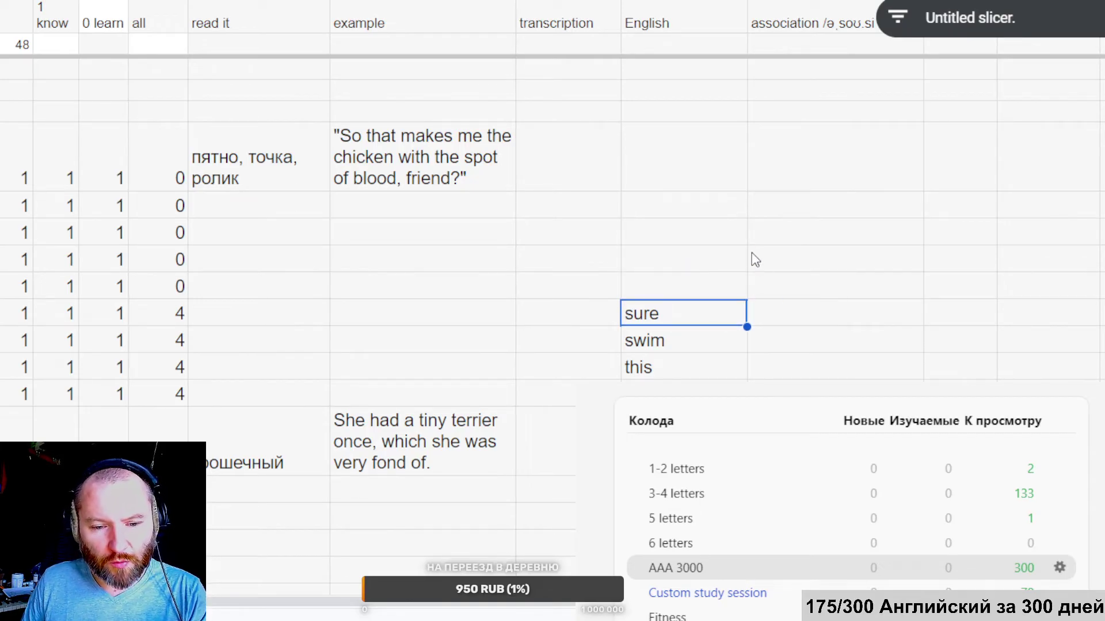
{"action": "scroll", "coordinate": [752, 257], "scroll_direction": "down", "scroll_amount": 1}
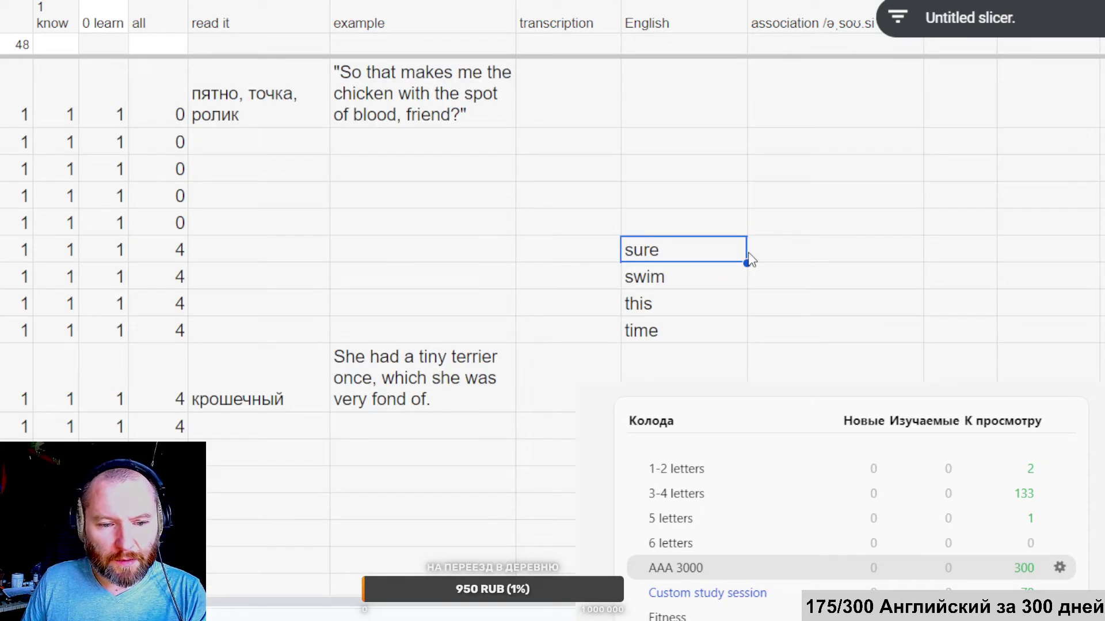
{"action": "left_click", "coordinate": [718, 230]}
{"action": "left_click", "coordinate": [3, 106], "text": "shift"}
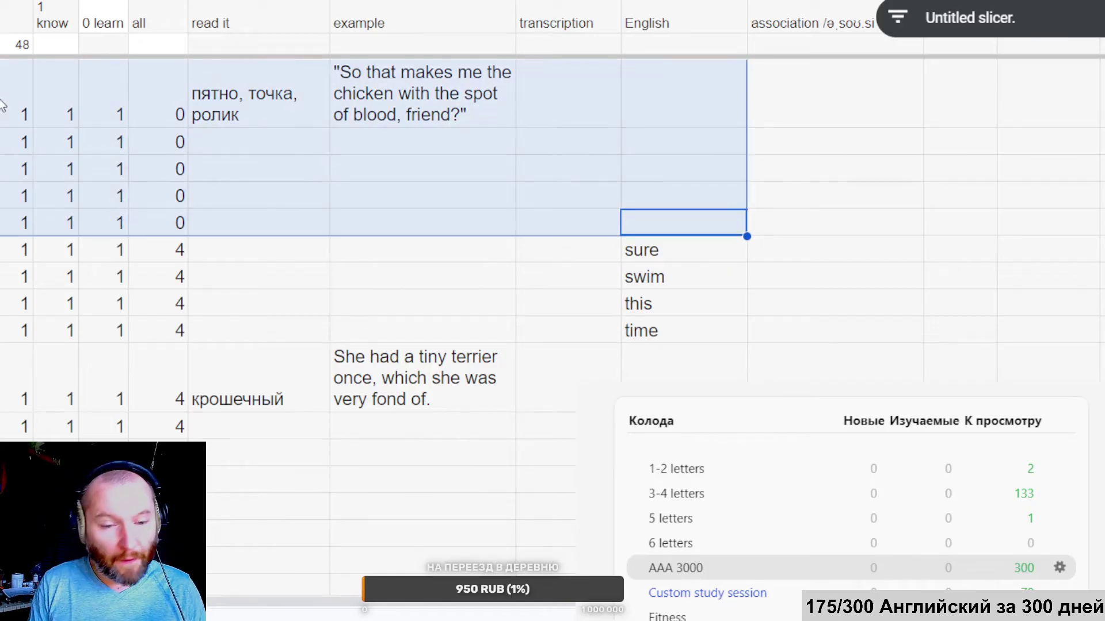
{"action": "key", "text": "Delete"}
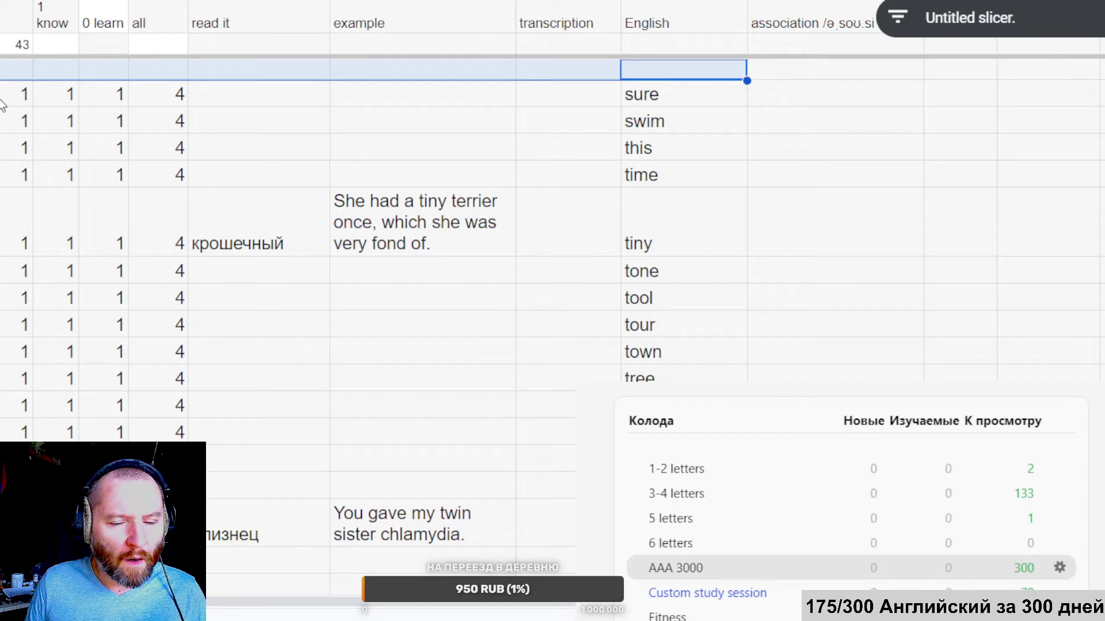
Copy "sure" from the English column, translate it in the translator and view its usage examples and dictionary entry.
{"action": "left_click", "coordinate": [654, 113]}
{"action": "left_click", "coordinate": [654, 96]}
{"action": "key", "text": "ctrl+c"}
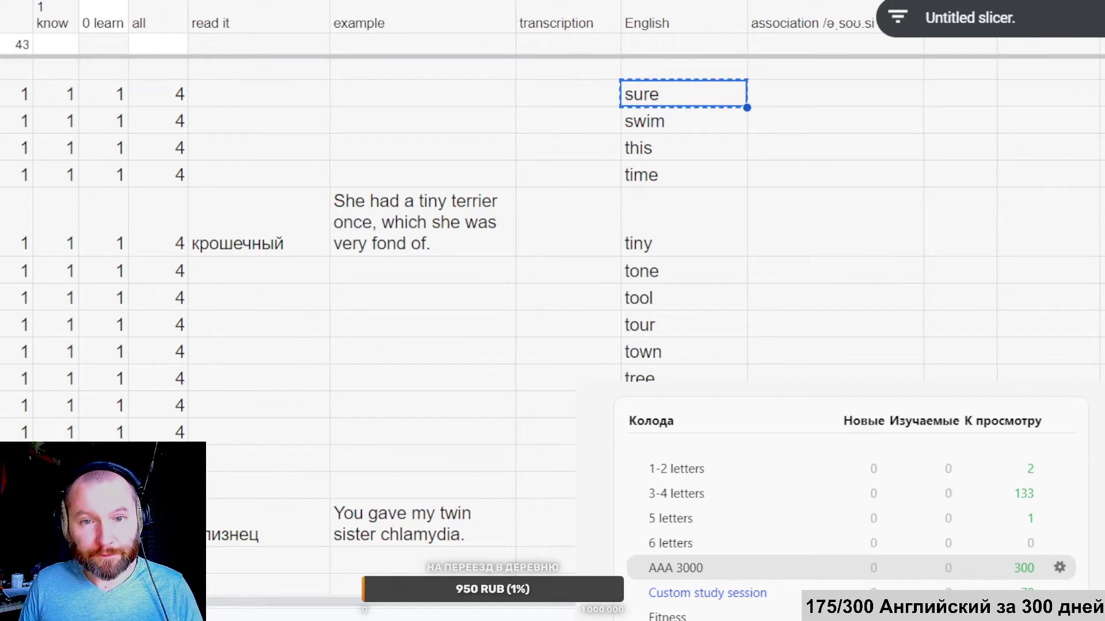
{"action": "key", "text": "alt+Tab"}
{"action": "scroll", "coordinate": [291, 44], "scroll_direction": "up", "scroll_amount": 4}
{"action": "double_click", "coordinate": [183, 63]}
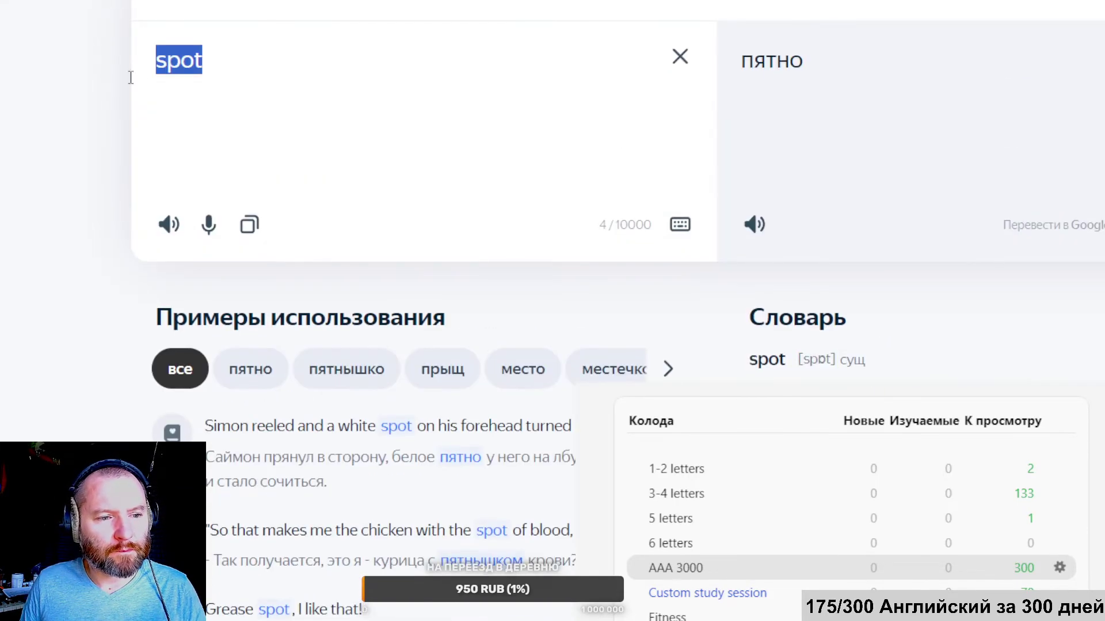
{"action": "left_click", "coordinate": [275, 90]}
{"action": "key", "text": "ctrl+a"}
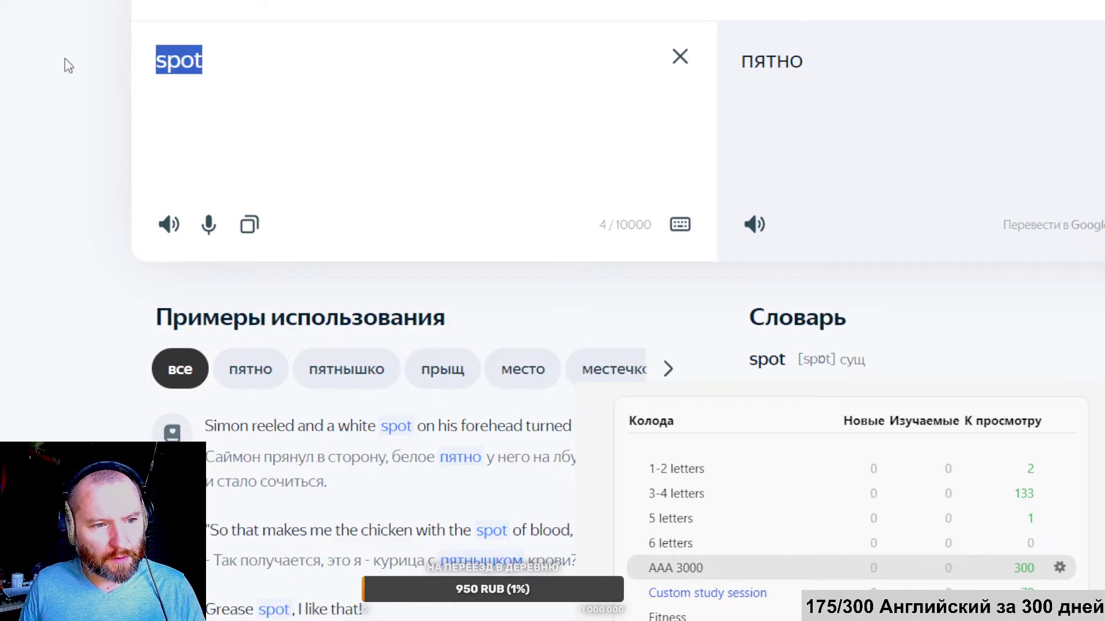
{"action": "key", "text": "ctrl+v"}
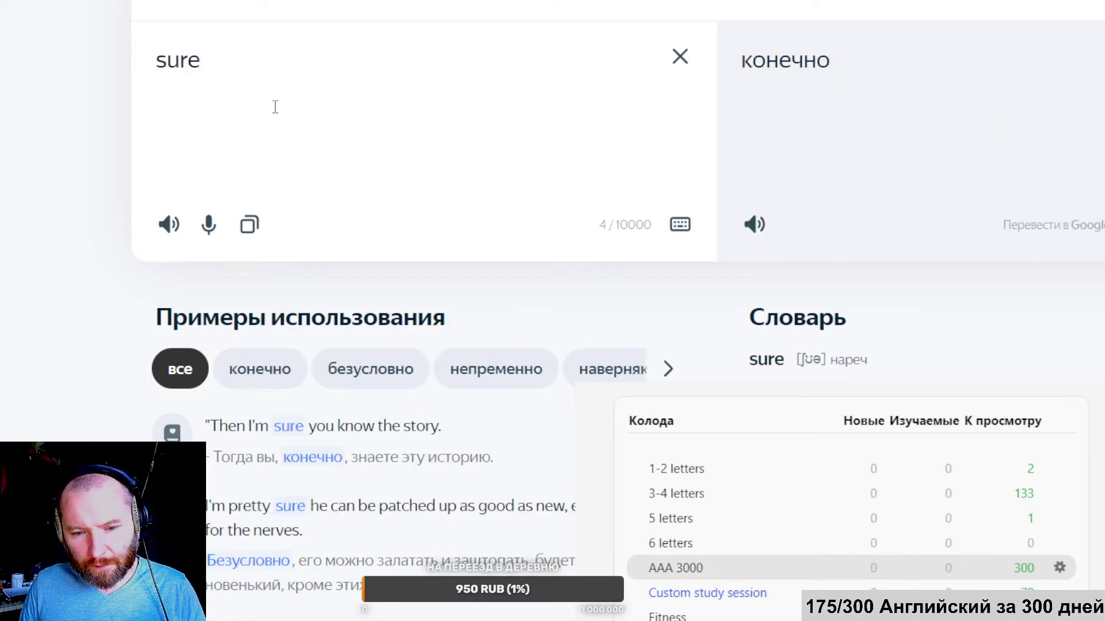
{"action": "scroll", "coordinate": [268, 128], "scroll_direction": "down", "scroll_amount": 4}
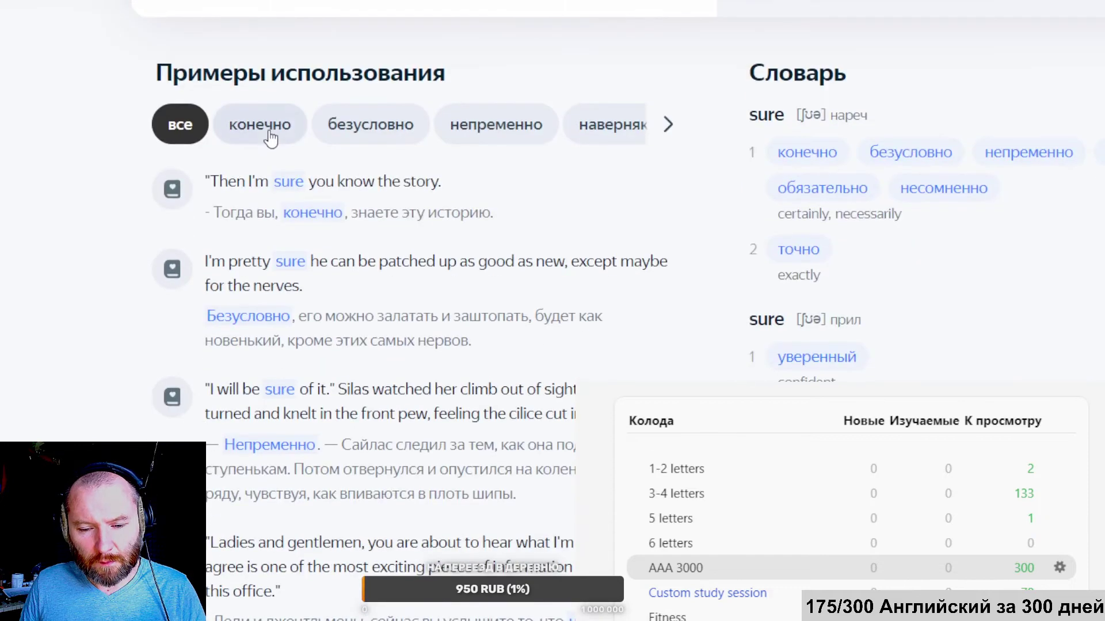
{"action": "scroll", "coordinate": [271, 138], "scroll_direction": "up", "scroll_amount": 4}
Return to the spreadsheet and clear "sure", "swim", "this" and "time" from the English column.
{"action": "key", "text": "alt+Tab"}
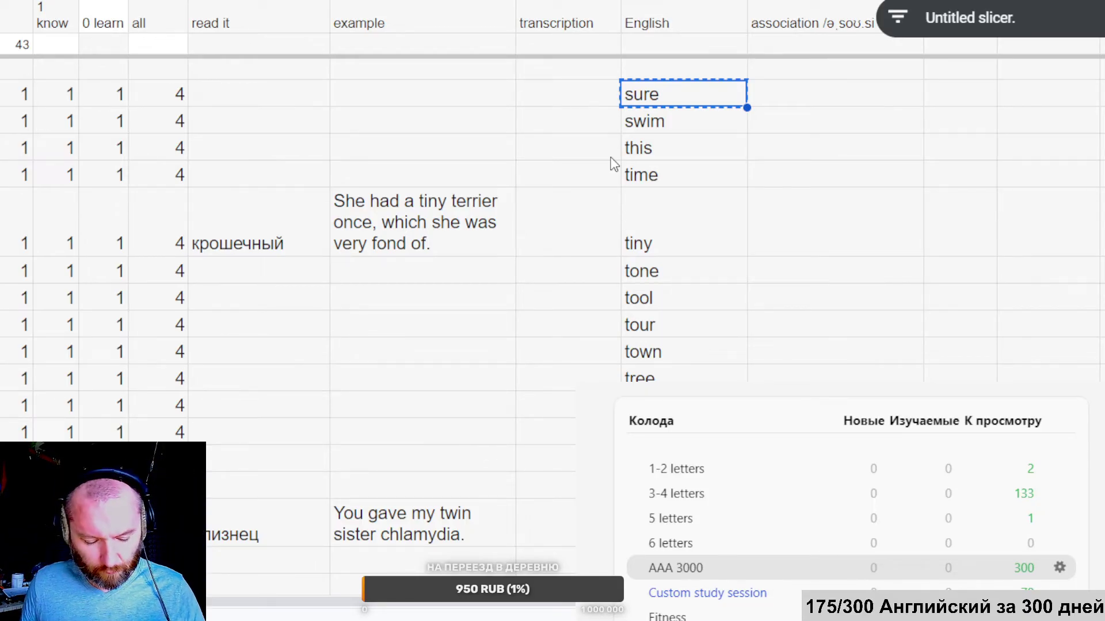
{"action": "key", "text": "Delete"}
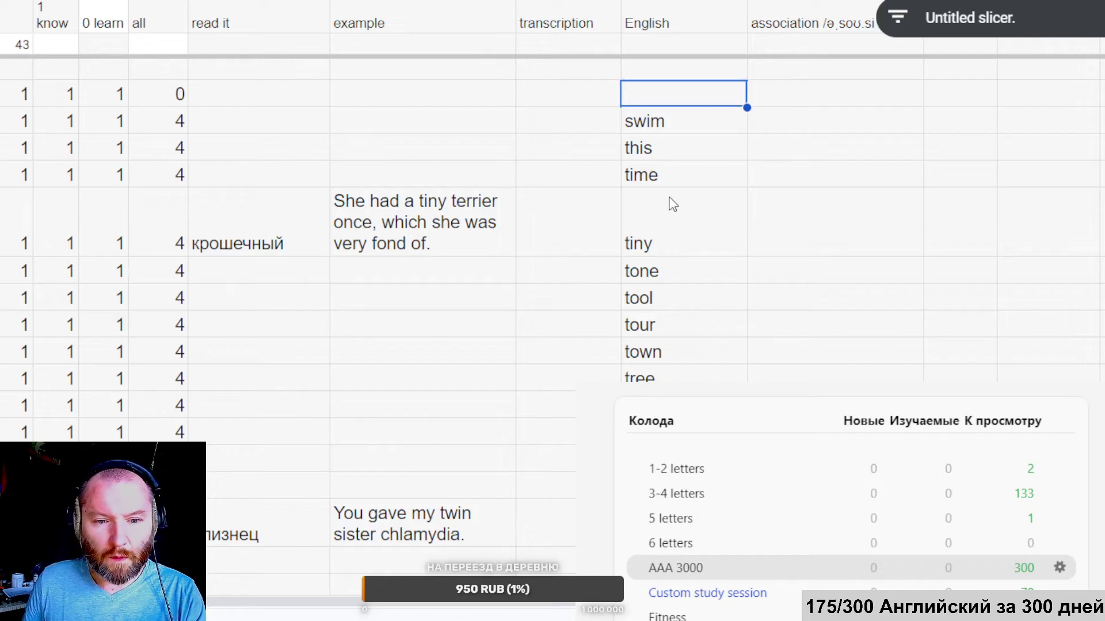
{"action": "left_click", "coordinate": [683, 123]}
{"action": "key", "text": "Delete"}
{"action": "left_click", "coordinate": [685, 151]}
{"action": "key", "text": "Delete"}
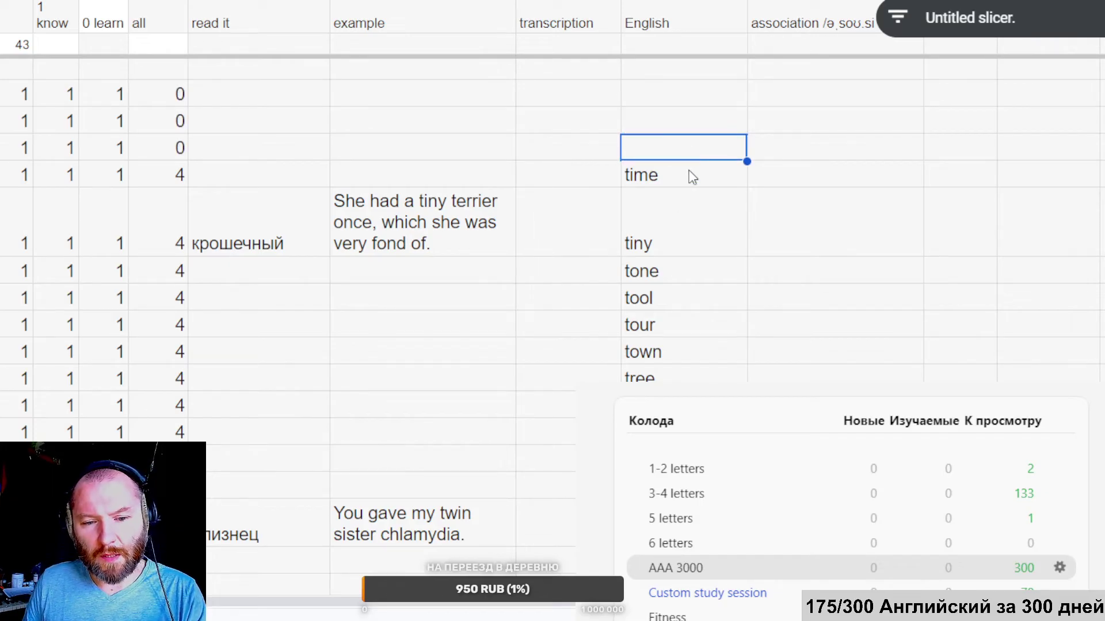
{"action": "left_click", "coordinate": [690, 174]}
{"action": "key", "text": "Delete"}
Copy "tiny" from the English column, translate it in the translator and read its usage examples and dictionary meanings.
{"action": "left_click", "coordinate": [664, 234]}
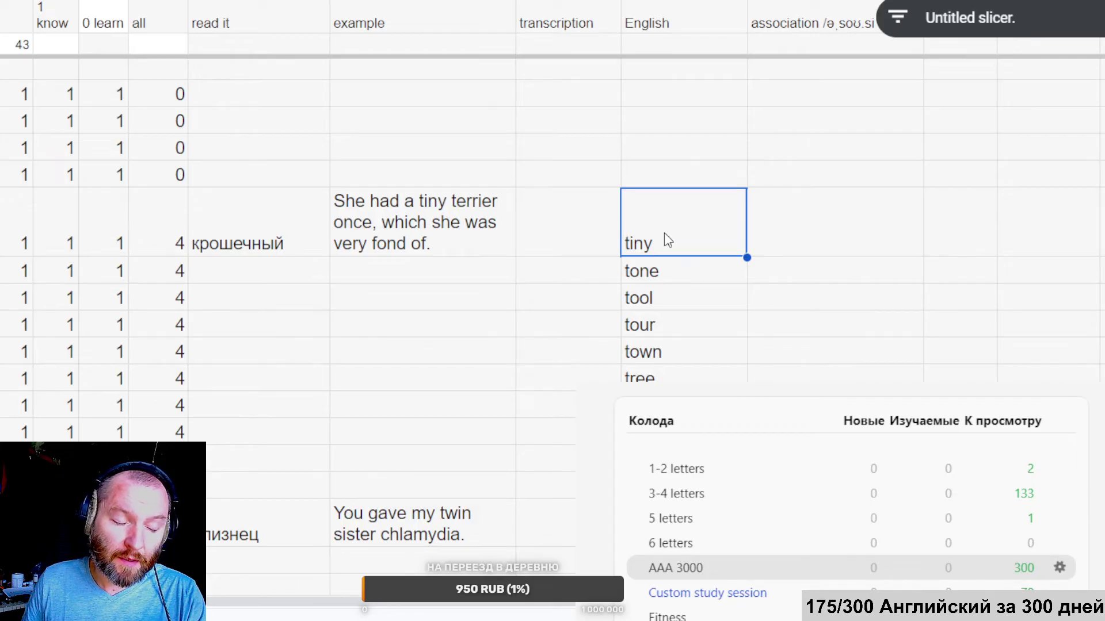
{"action": "right_click", "coordinate": [664, 233]}
{"action": "left_click", "coordinate": [577, 218]}
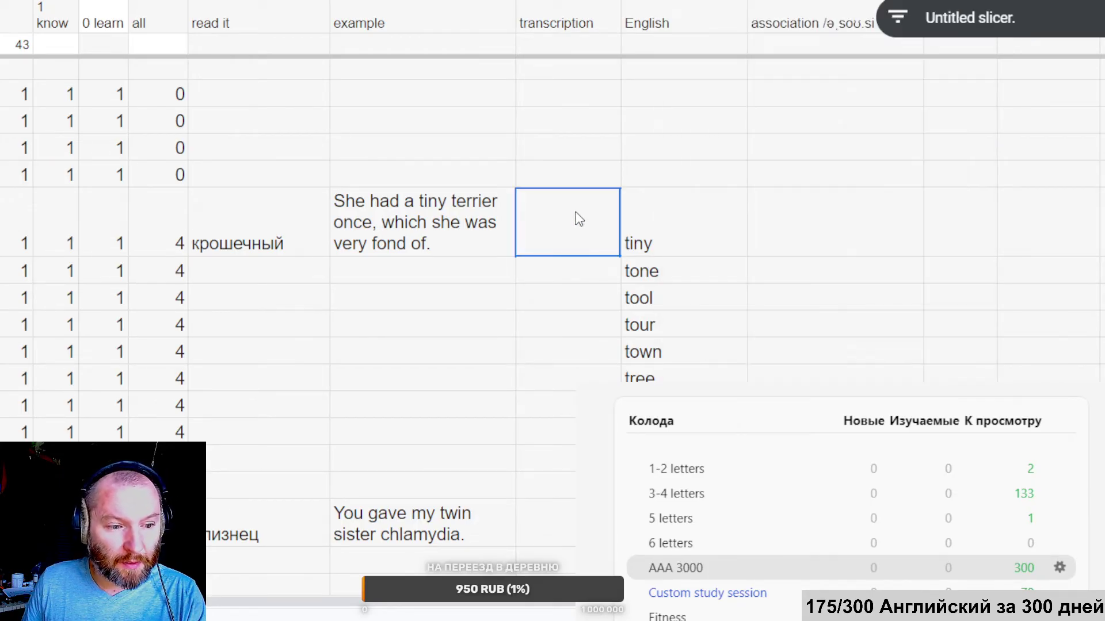
{"action": "left_click", "coordinate": [656, 251]}
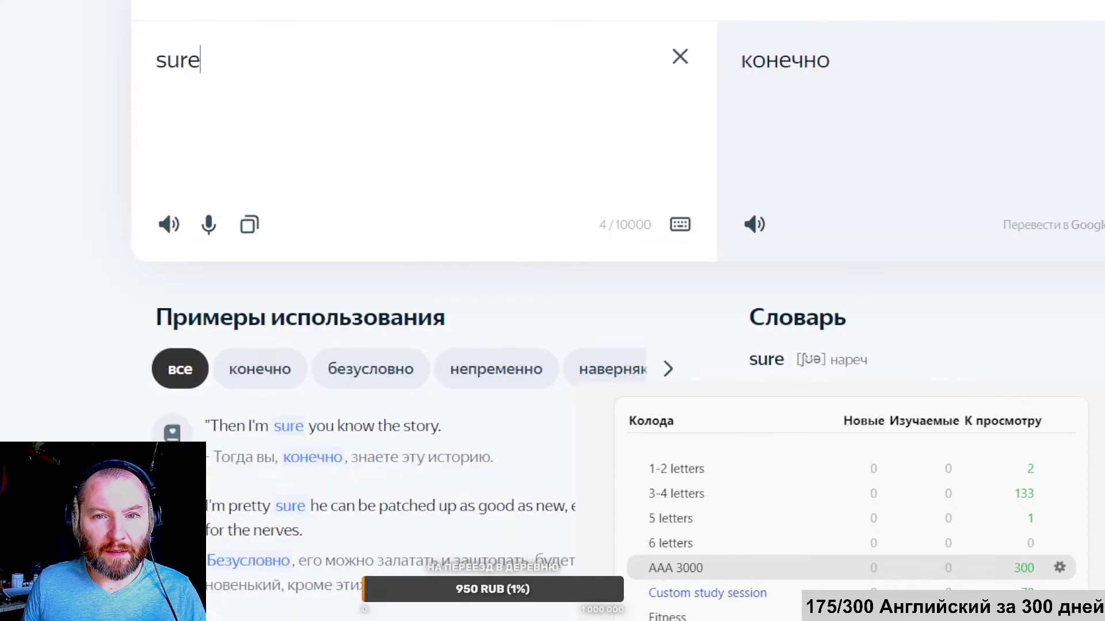
{"action": "key", "text": "ctrl+a"}
{"action": "key", "text": "ctrl+v"}
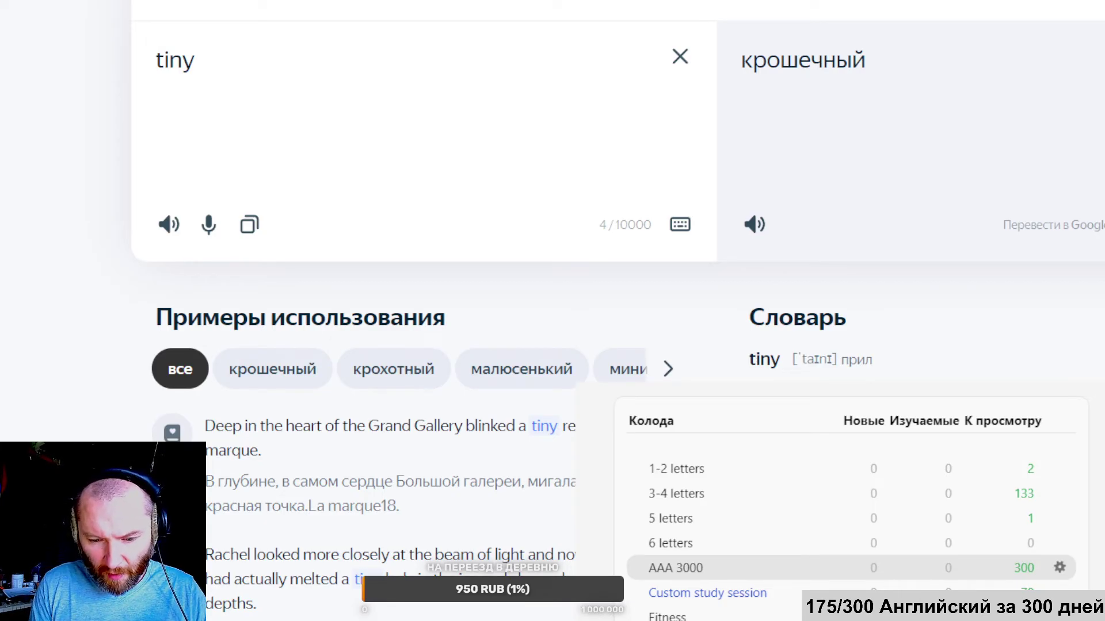
{"action": "scroll", "coordinate": [552, 310], "scroll_direction": "down", "scroll_amount": 8}
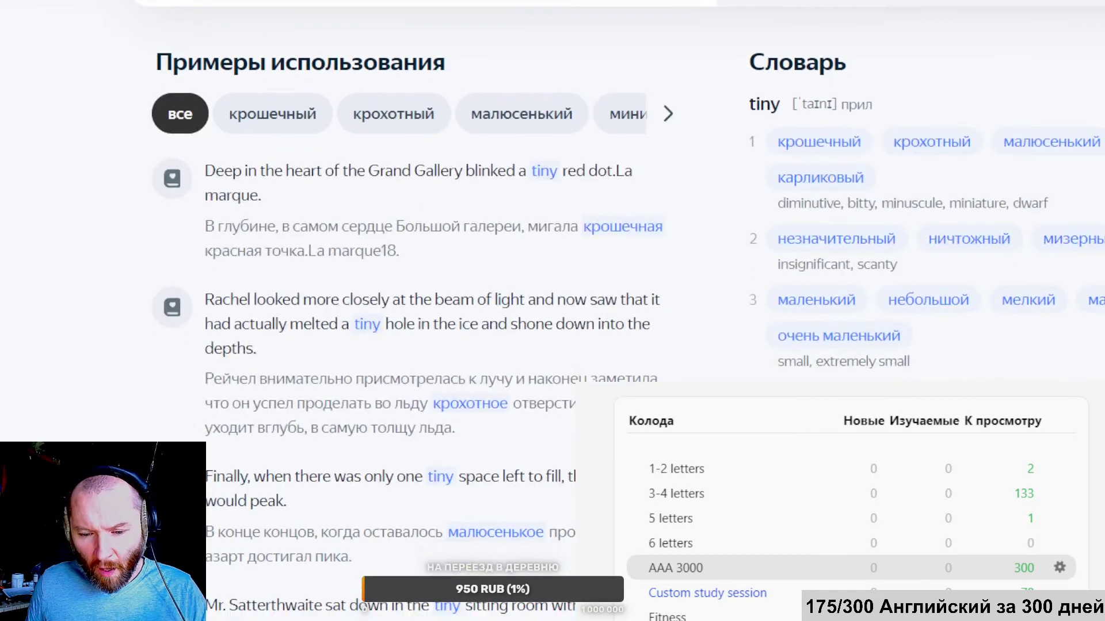
{"action": "left_click", "coordinate": [928, 184]}
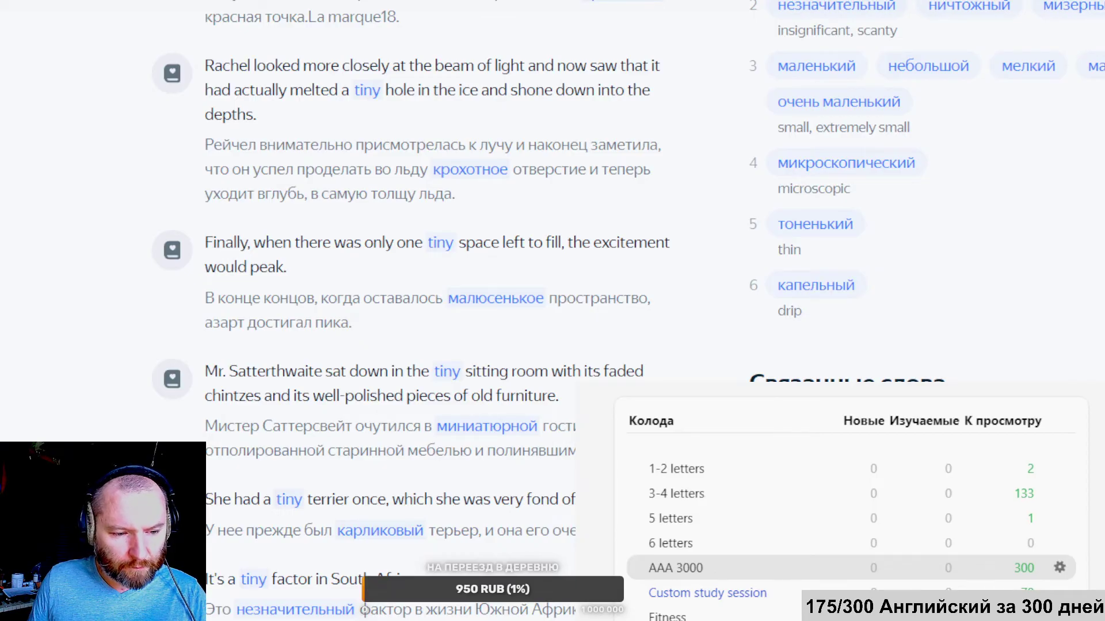
{"action": "scroll", "coordinate": [403, 230], "scroll_direction": "up", "scroll_amount": 2}
Copy the example sentence for "tiny", "She had a tiny terrier once, which she was very fond of.", in the spreadsheet.
{"action": "key", "text": "alt+Tab"}
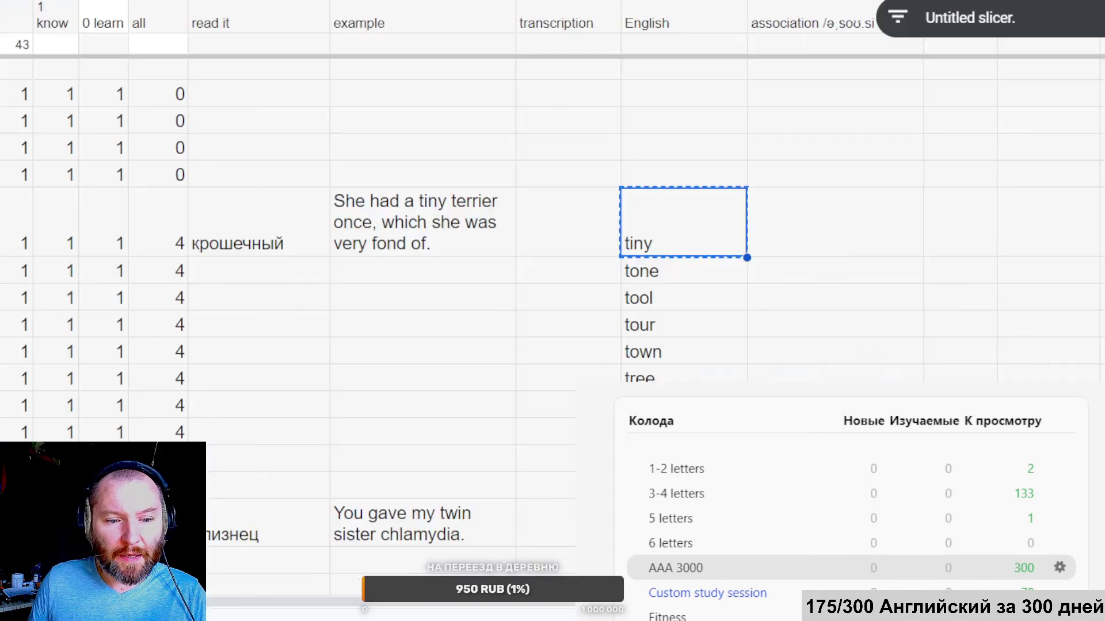
{"action": "left_click", "coordinate": [366, 168]}
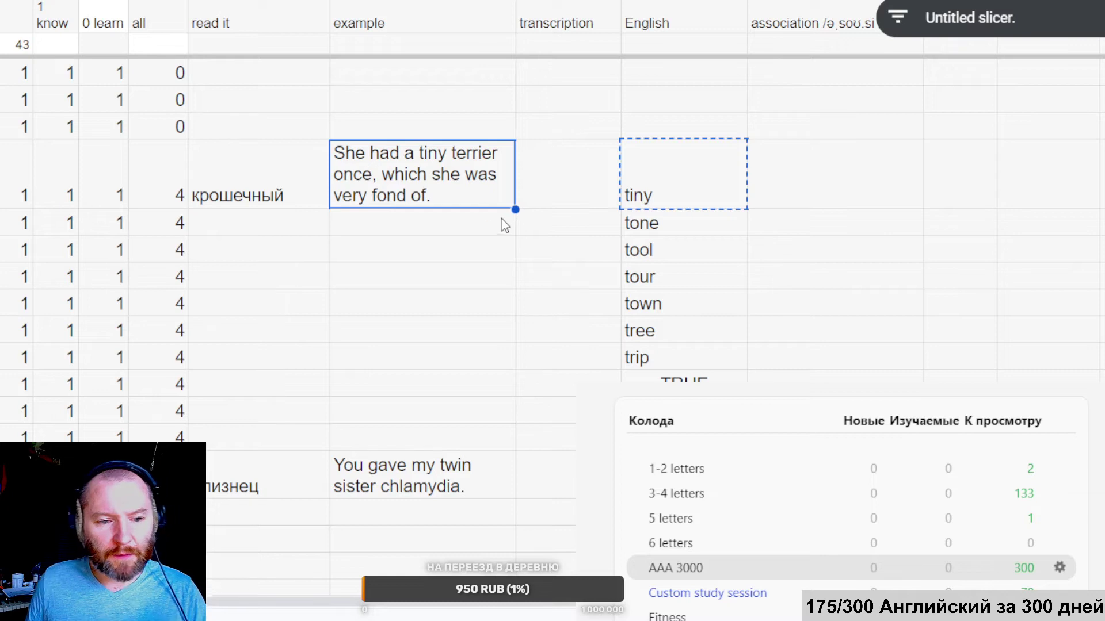
{"action": "key", "text": "ctrl+c"}
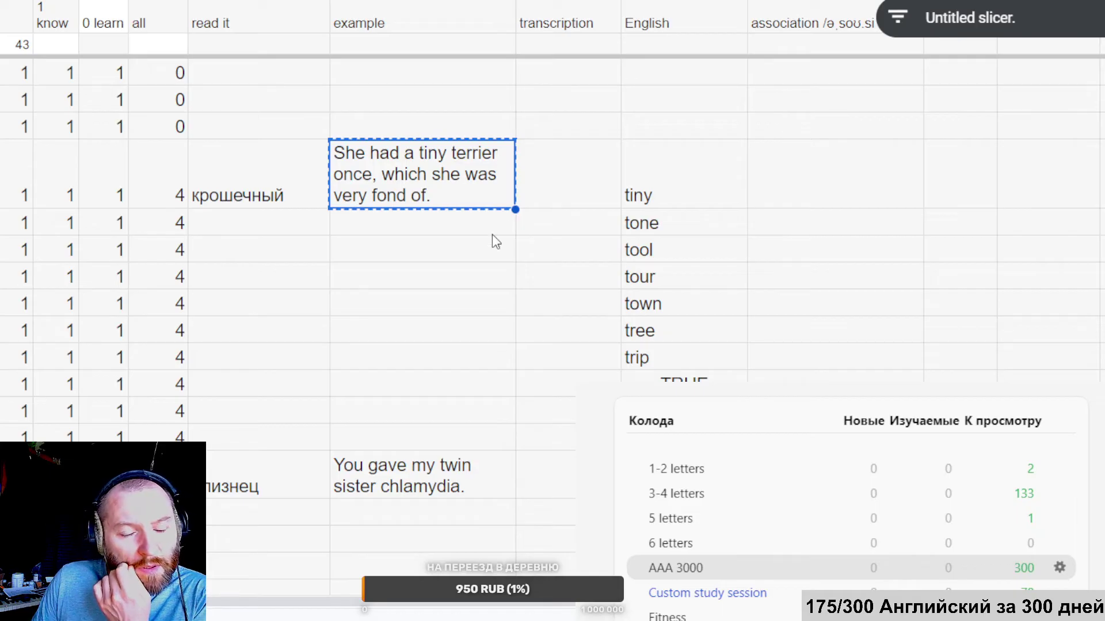
Find the matching example in the translator's usage examples for "tiny" and highlight "She had a tiny terrier".
{"action": "key", "text": "alt+Tab"}
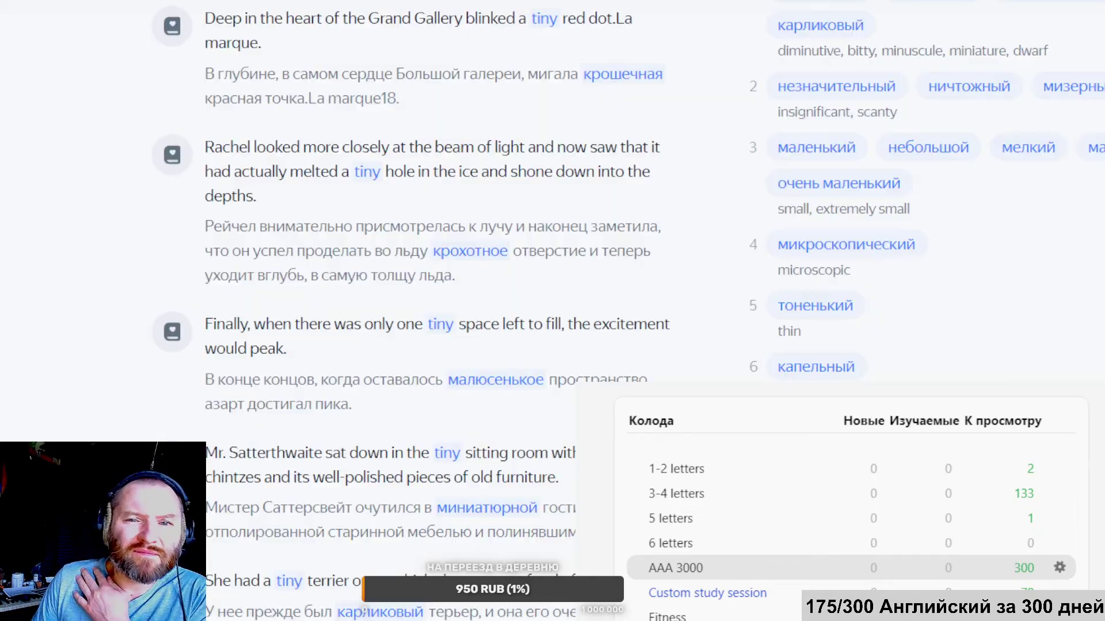
{"action": "scroll", "coordinate": [502, 160], "scroll_direction": "up", "scroll_amount": 6}
{"action": "scroll", "coordinate": [502, 166], "scroll_direction": "down", "scroll_amount": 3}
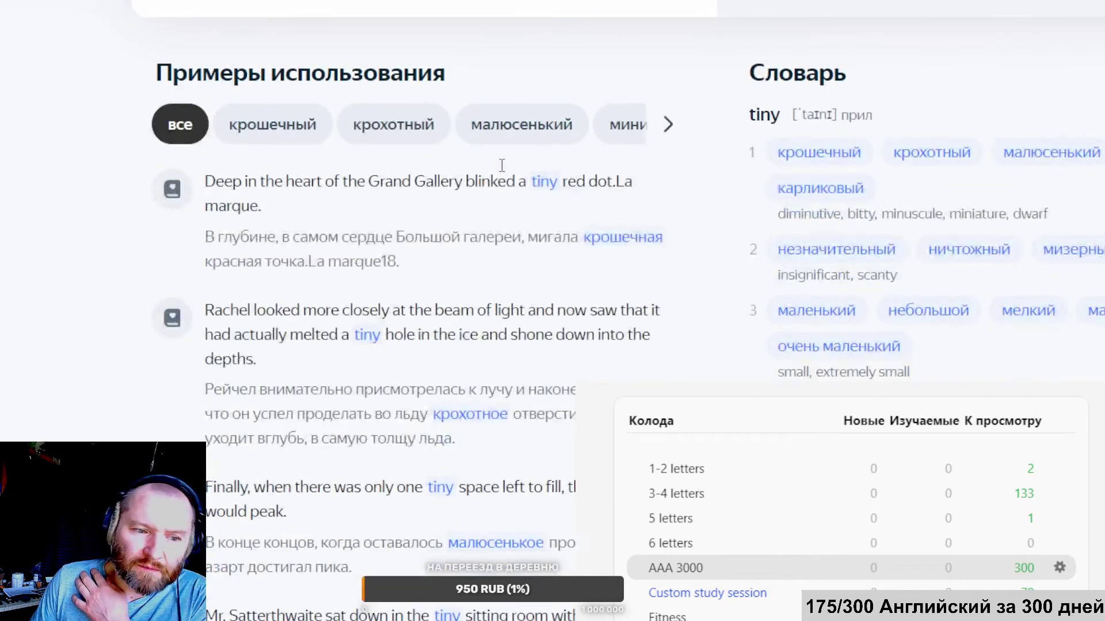
{"action": "scroll", "coordinate": [499, 165], "scroll_direction": "down", "scroll_amount": 8}
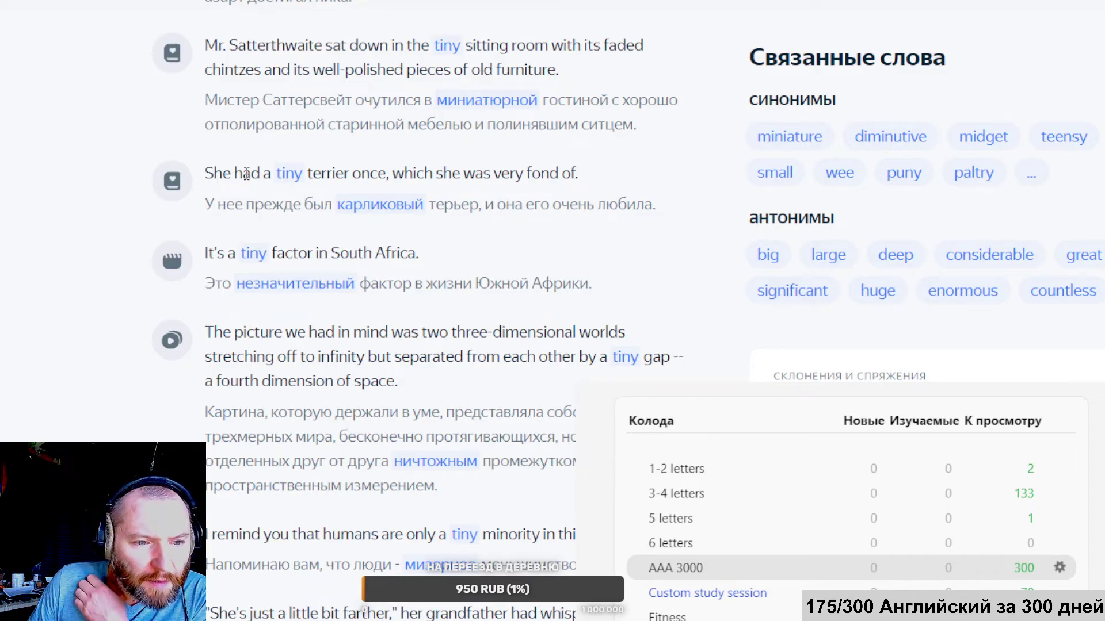
{"action": "left_click_drag", "start_coordinate": [220, 182], "coordinate": [356, 165]}
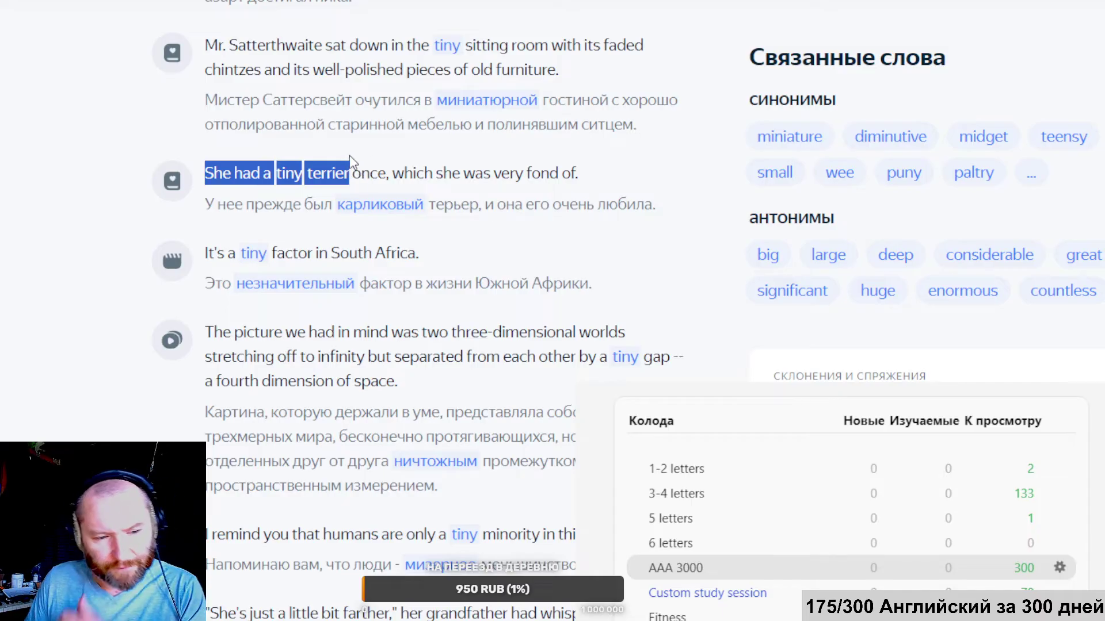
{"action": "scroll", "coordinate": [353, 156], "scroll_direction": "down", "scroll_amount": 1}
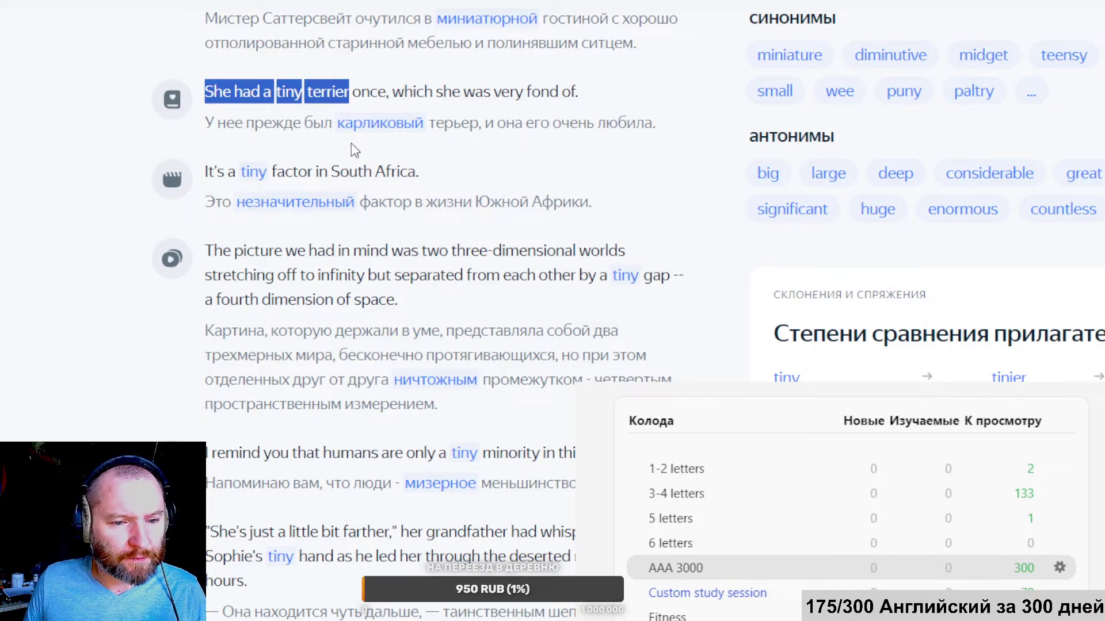
Search images for "tiny", browse the results and open the "Tiny Glade" picture.
{"action": "key", "text": "alt+Tab"}
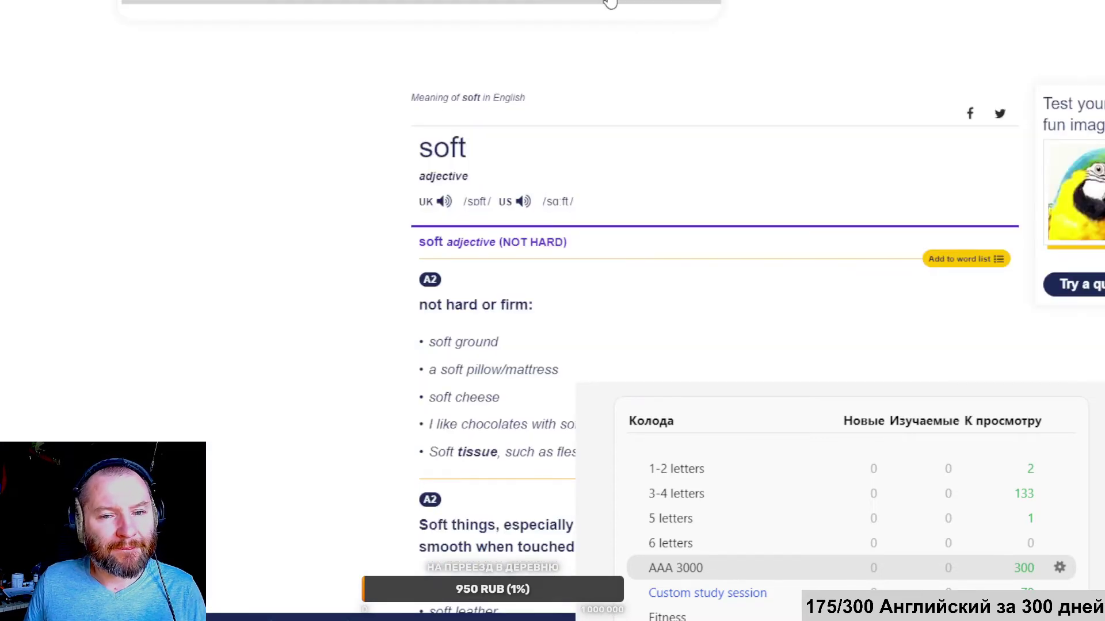
{"action": "key", "text": "Return"}
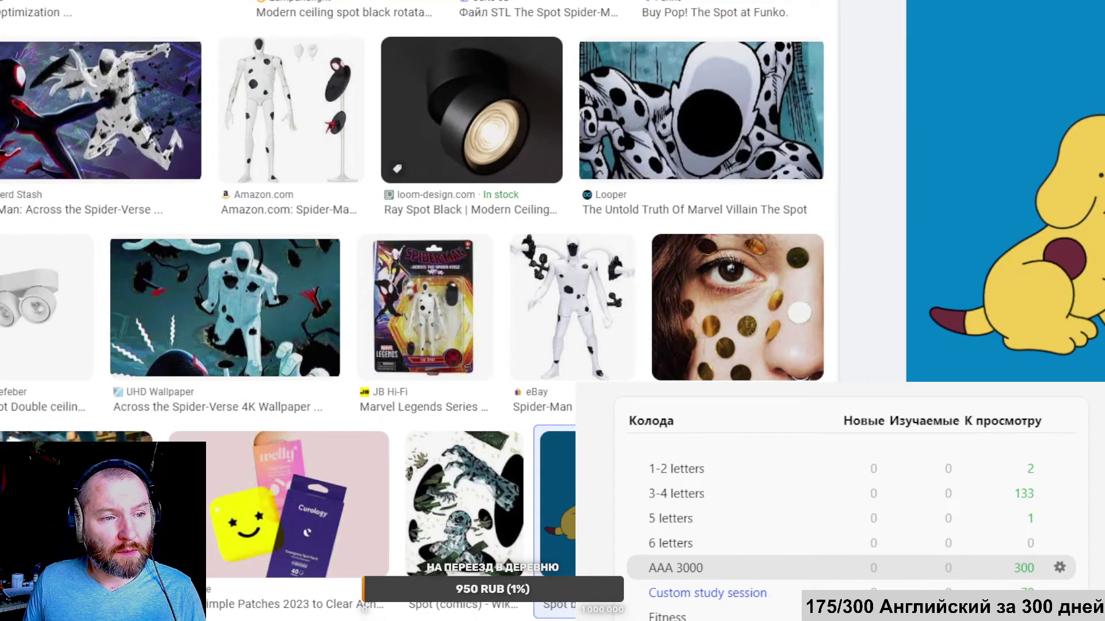
{"action": "type", "text": "tiny"}
{"action": "key", "text": "Return"}
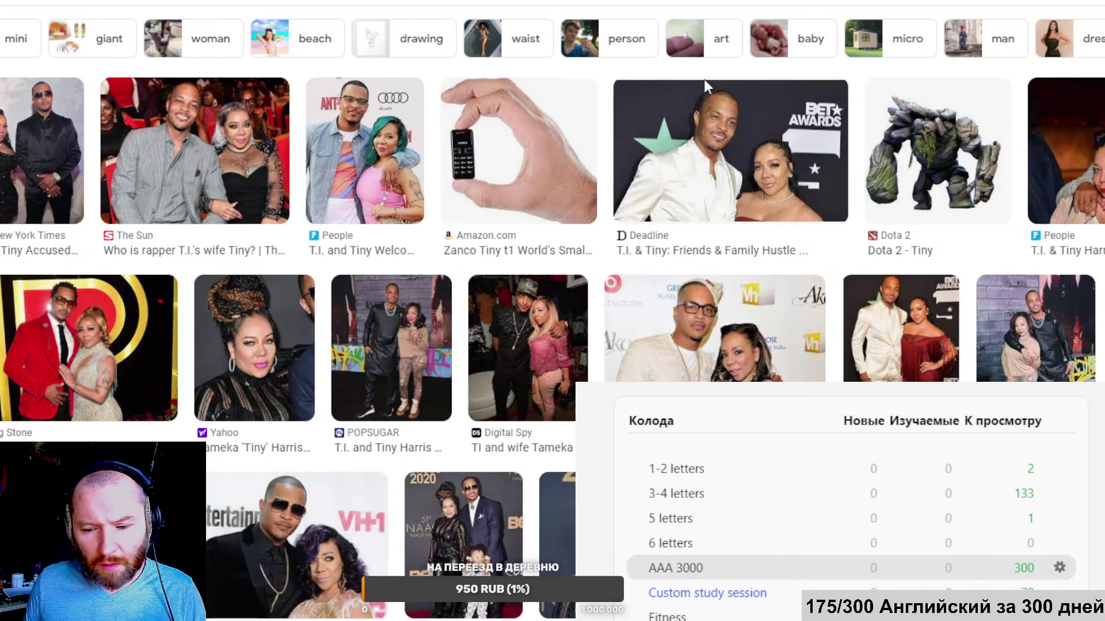
{"action": "scroll", "coordinate": [1027, 198], "scroll_direction": "down", "scroll_amount": 10}
{"action": "scroll", "coordinate": [1027, 199], "scroll_direction": "down", "scroll_amount": 10}
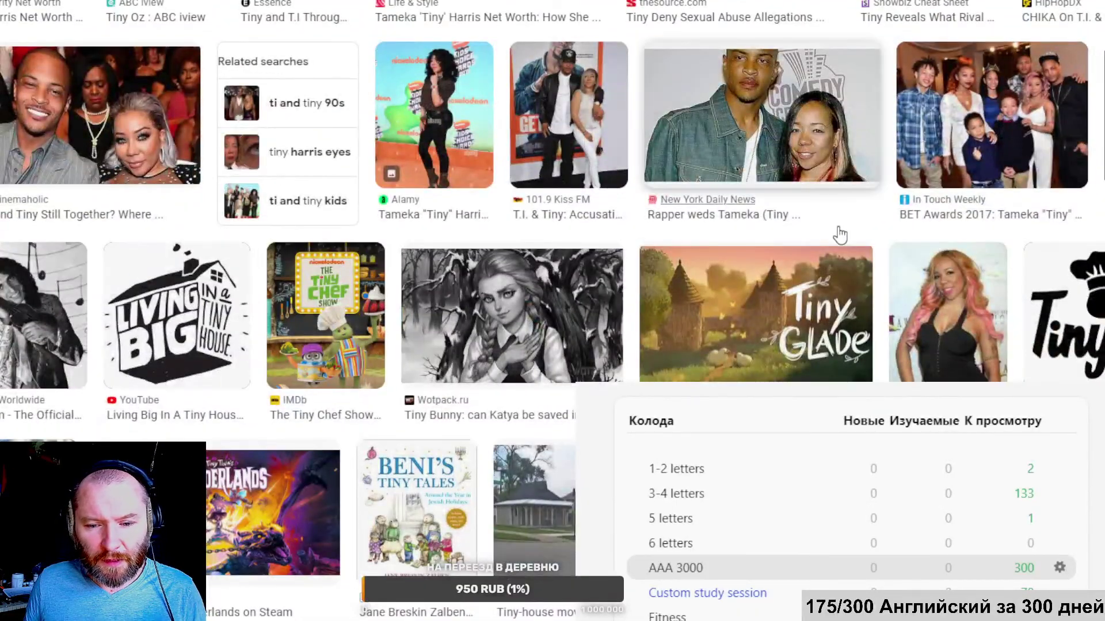
{"action": "left_click", "coordinate": [765, 319]}
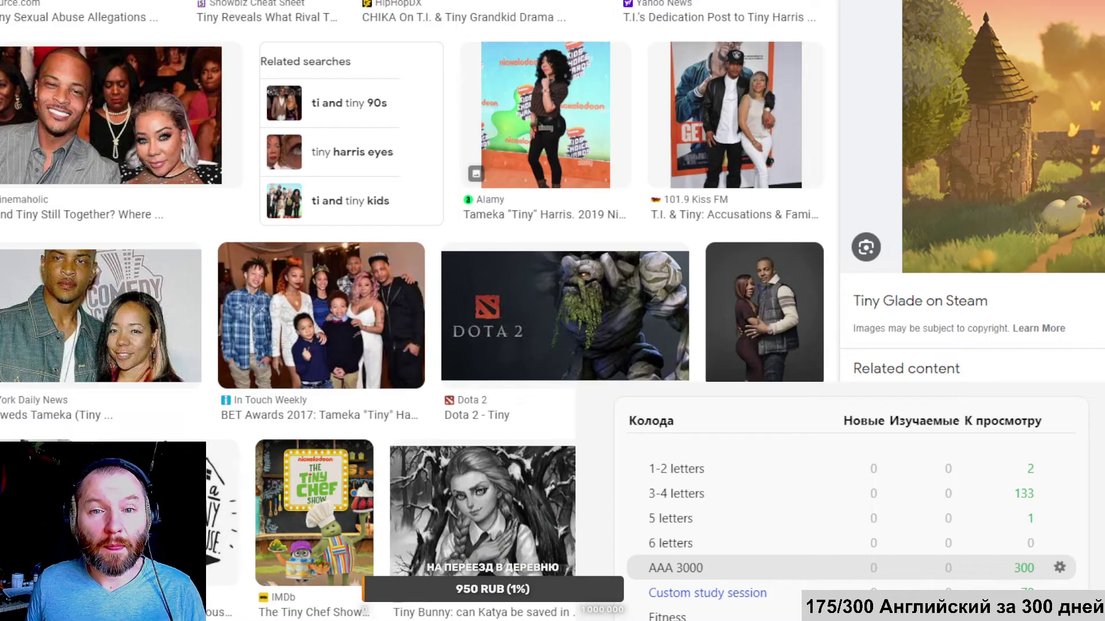
Return to the translator's dictionary entry for "tiny" and highlight its phonetic transcription.
{"action": "key", "text": "alt+Tab"}
{"action": "scroll", "coordinate": [817, 55], "scroll_direction": "up", "scroll_amount": 5}
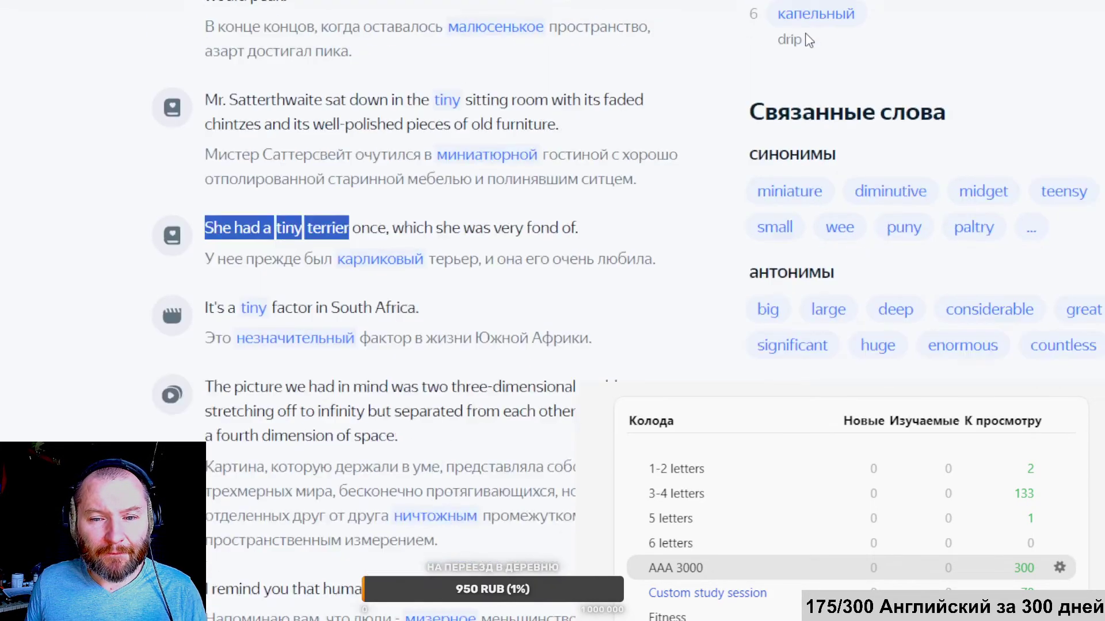
{"action": "scroll", "coordinate": [817, 55], "scroll_direction": "up", "scroll_amount": 8}
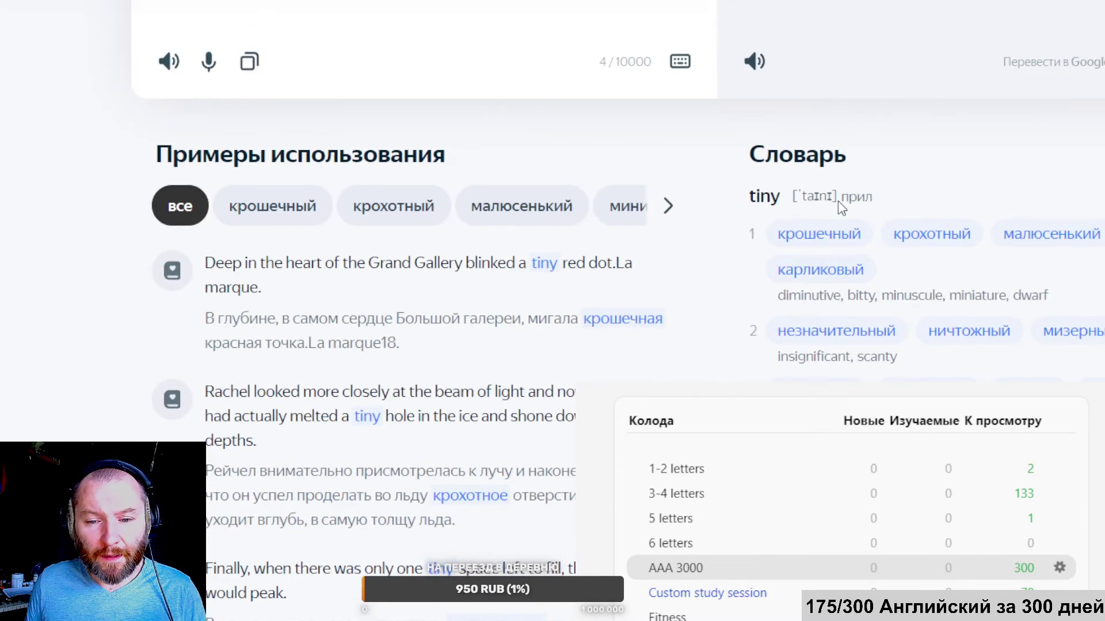
{"action": "left_click_drag", "start_coordinate": [840, 198], "coordinate": [790, 197]}
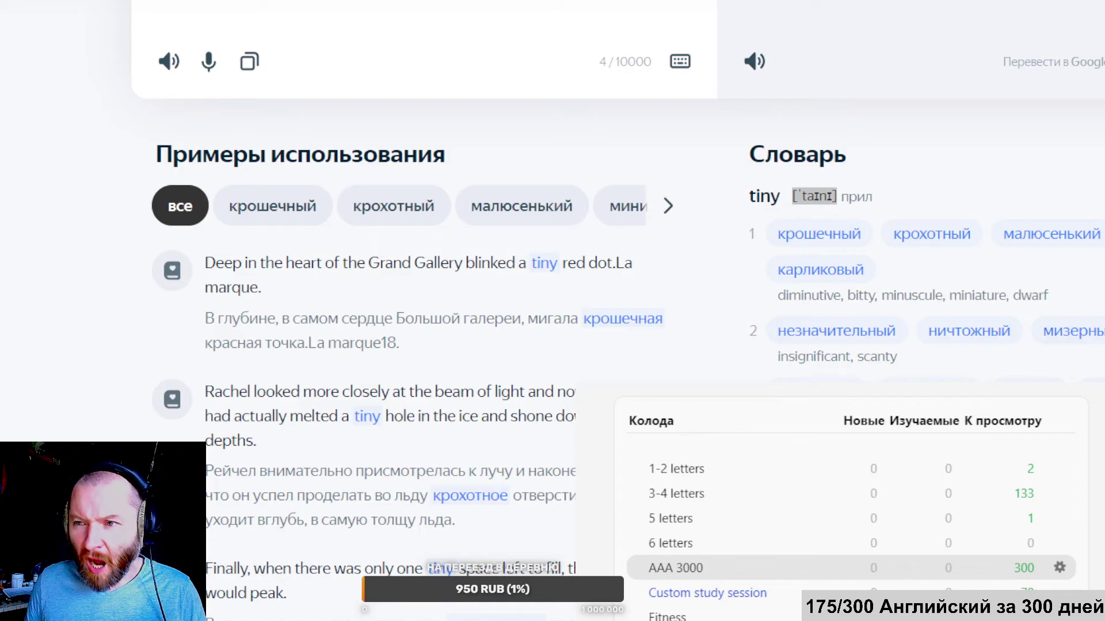
Clear the word "tiny" from the English column of the spreadsheet, leaving its translation and example cells in place.
{"action": "key", "text": "alt+Tab"}
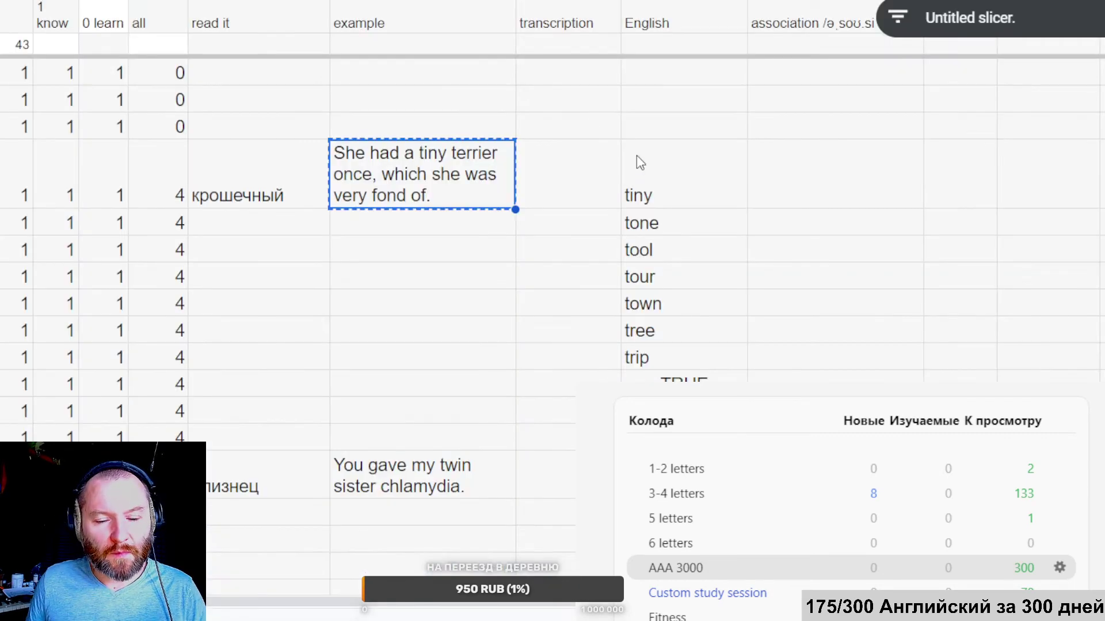
{"action": "left_click", "coordinate": [639, 161]}
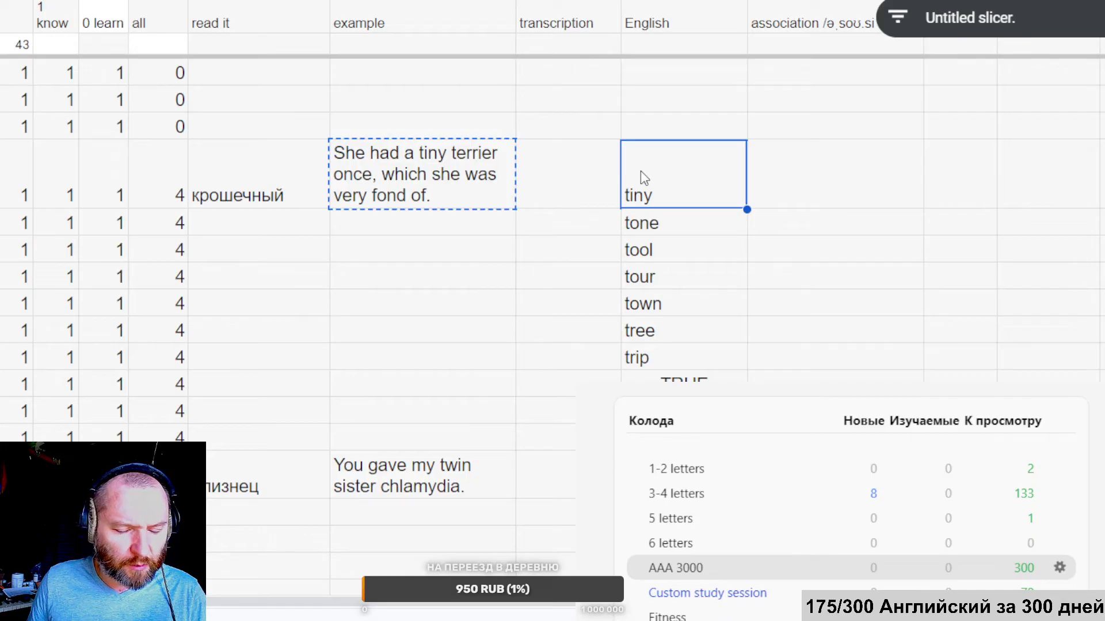
{"action": "key", "text": "shift+Left"}
{"action": "key", "text": "shift+Left"}
{"action": "key", "text": "shift+Left"}
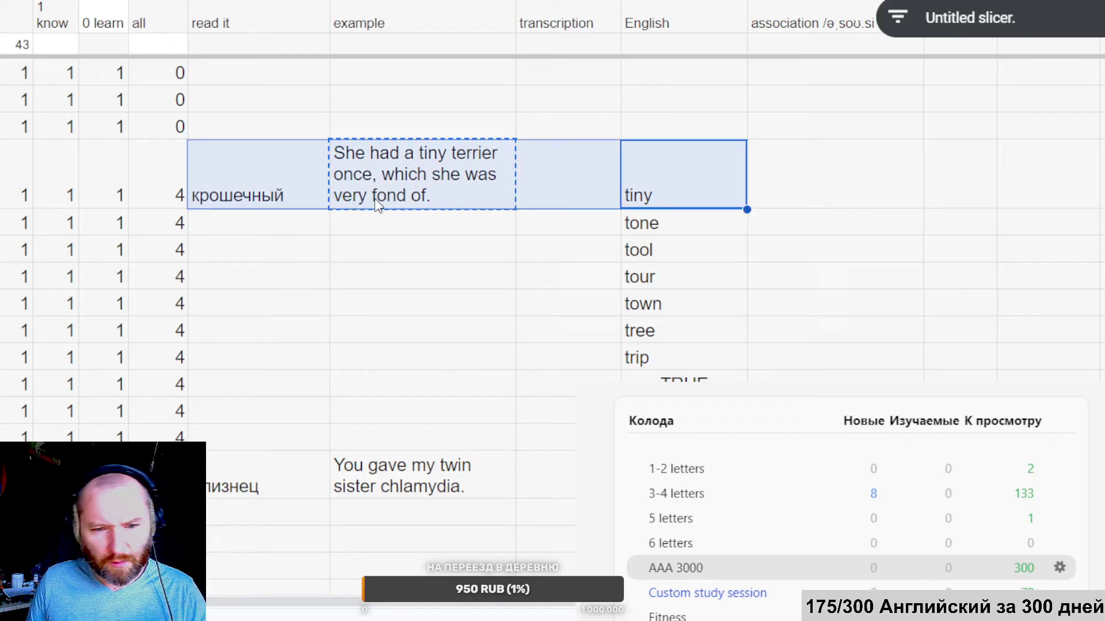
{"action": "left_click", "coordinate": [701, 173]}
{"action": "key", "text": "Delete"}
Copy "tone" from the English column and translate it in the translator in place of "tiny".
{"action": "left_click", "coordinate": [696, 225]}
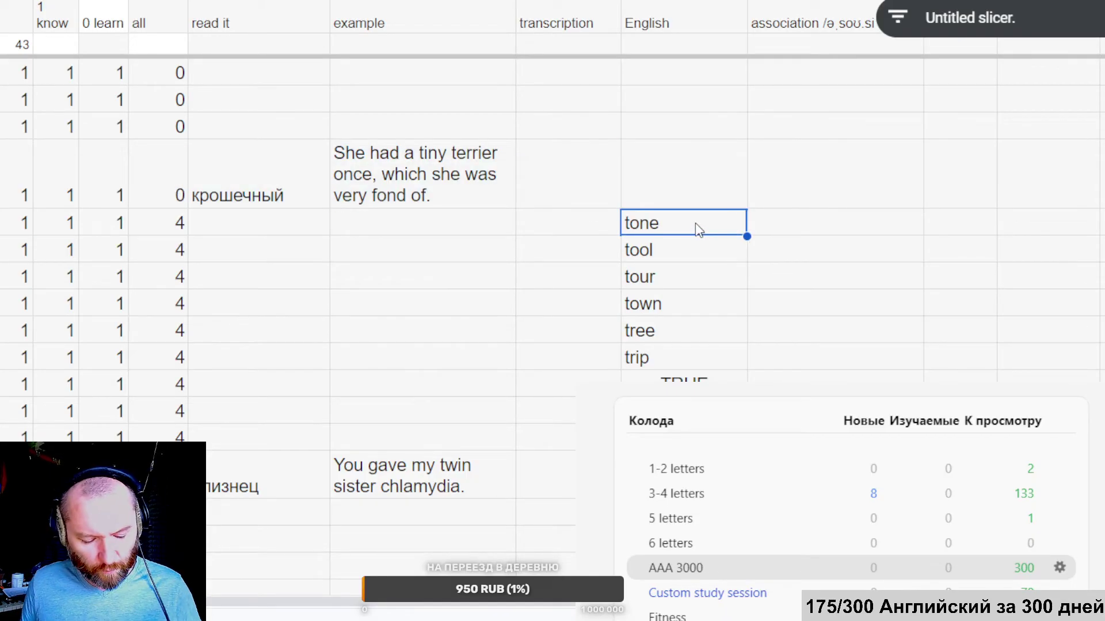
{"action": "key", "text": "ctrl+c"}
{"action": "key", "text": "alt+Tab"}
{"action": "scroll", "coordinate": [291, 62], "scroll_direction": "up", "scroll_amount": 3}
{"action": "key", "text": "ctrl+a"}
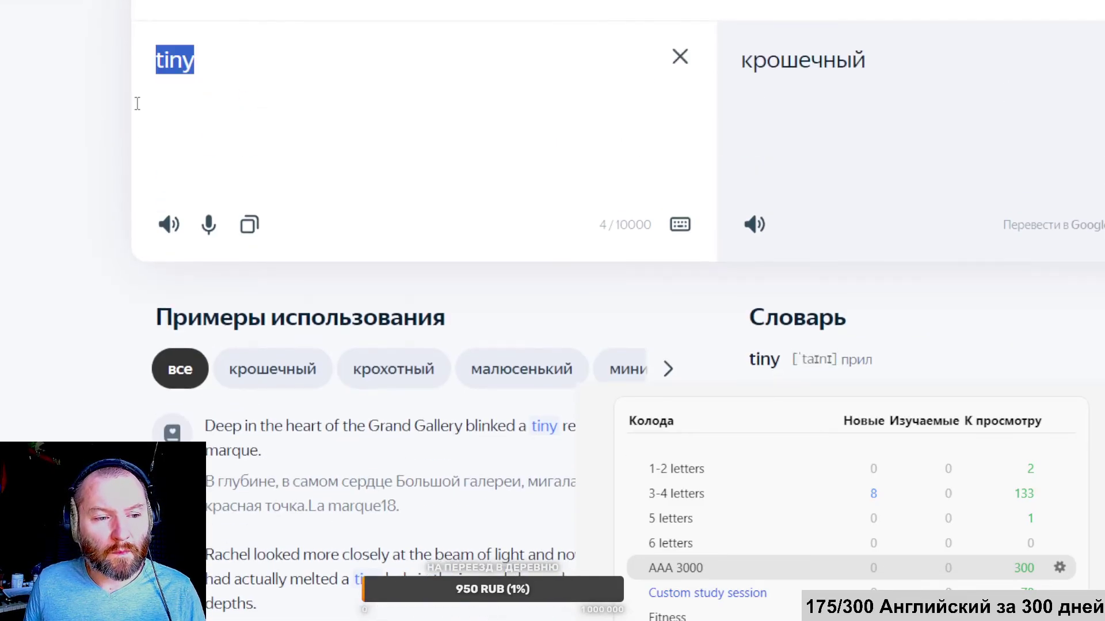
{"action": "key", "text": "ctrl+v"}
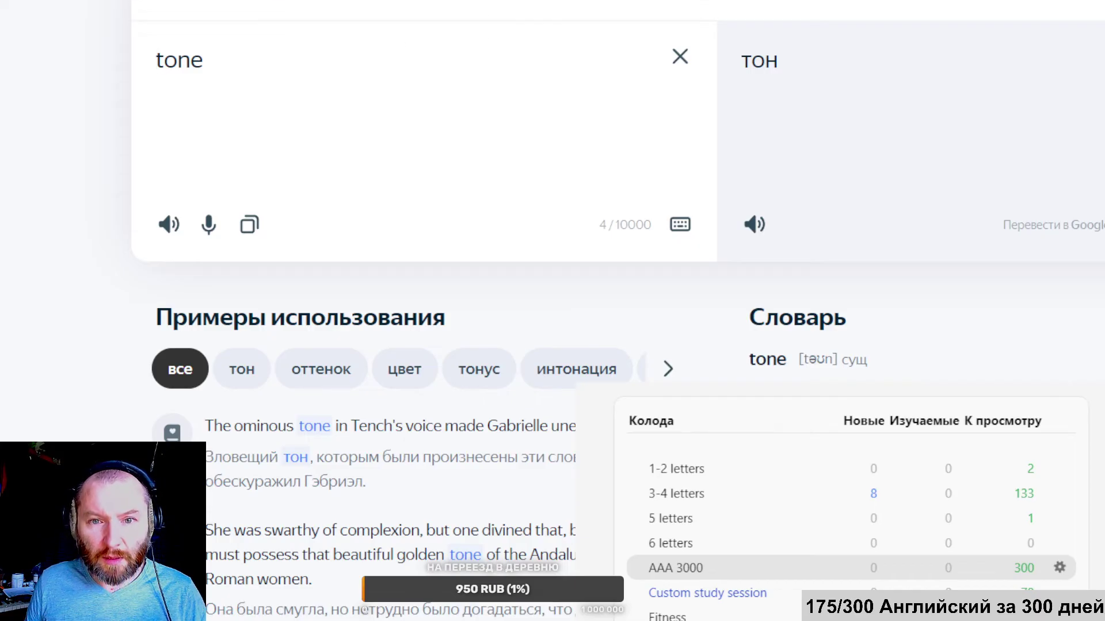
Clear the words "tone", "tool", "tour", "town", "tree", "trip" and "TRUE" from the spreadsheet's English column.
{"action": "key", "text": "alt+Tab"}
{"action": "key", "text": "Delete"}
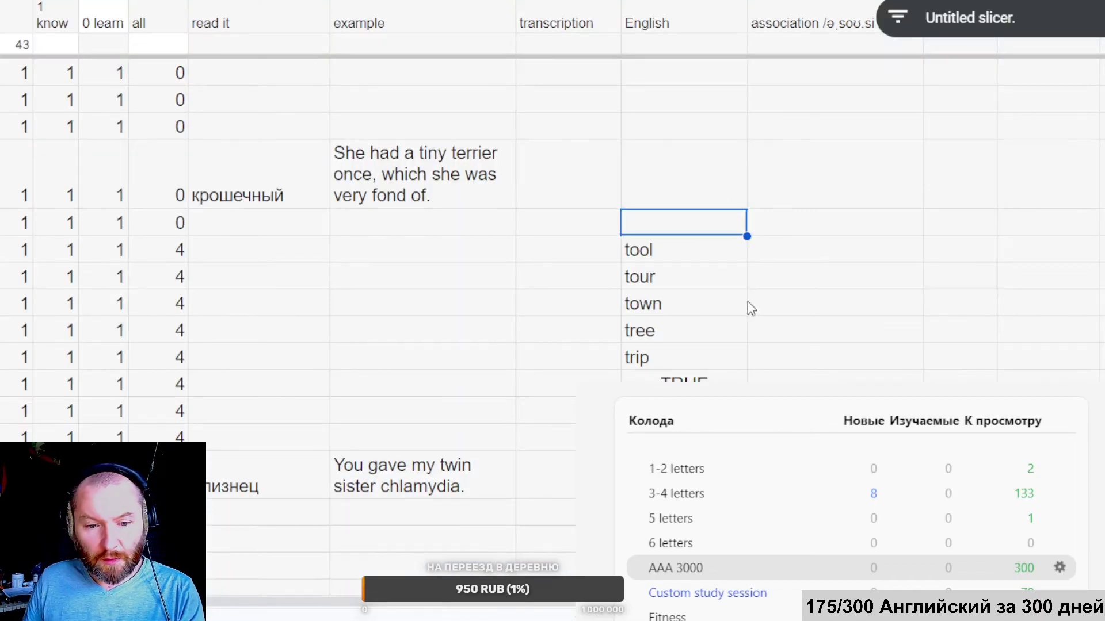
{"action": "left_click", "coordinate": [652, 252]}
{"action": "key", "text": "Delete"}
{"action": "left_click", "coordinate": [685, 285]}
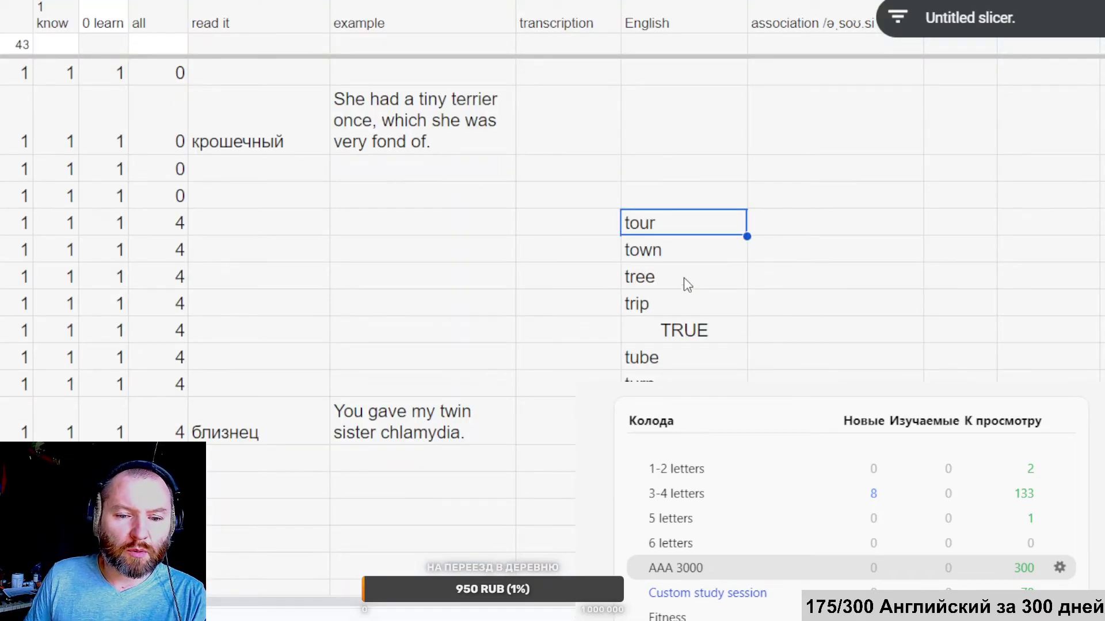
{"action": "key", "text": "Delete"}
{"action": "left_click", "coordinate": [688, 257]}
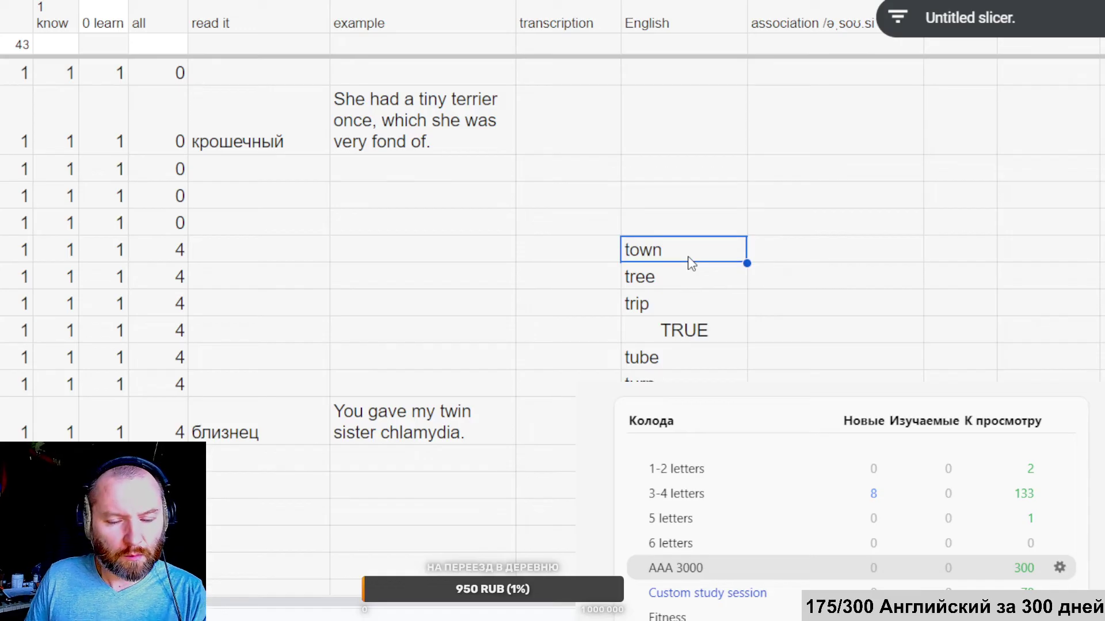
{"action": "key", "text": "Delete"}
{"action": "left_click", "coordinate": [670, 275]}
{"action": "key", "text": "Delete"}
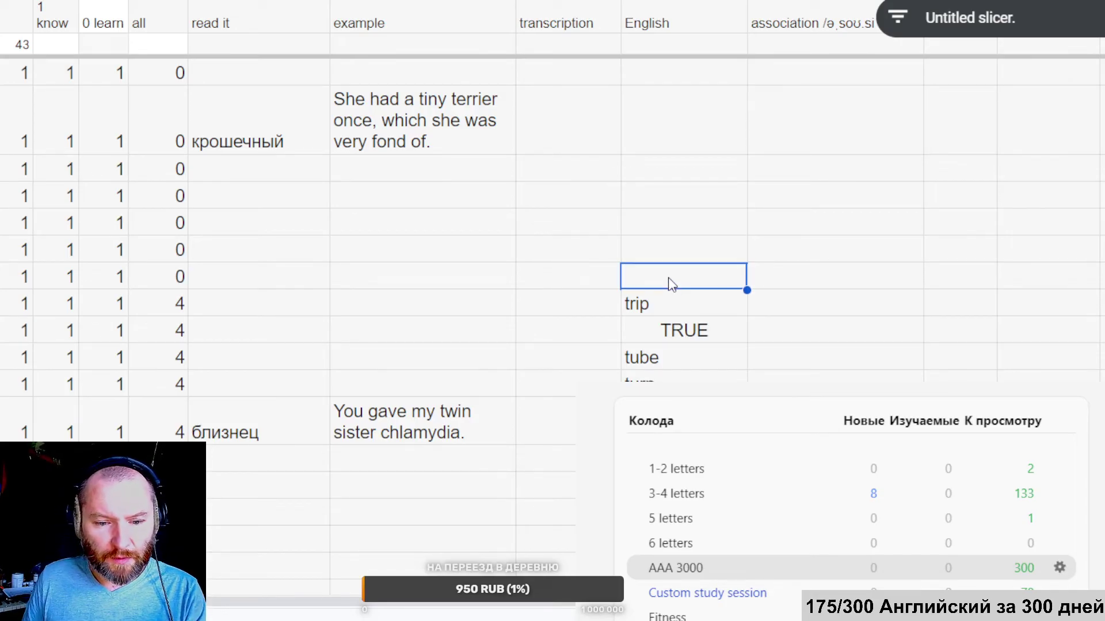
{"action": "left_click", "coordinate": [677, 308]}
{"action": "key", "text": "Delete"}
{"action": "left_click", "coordinate": [684, 333]}
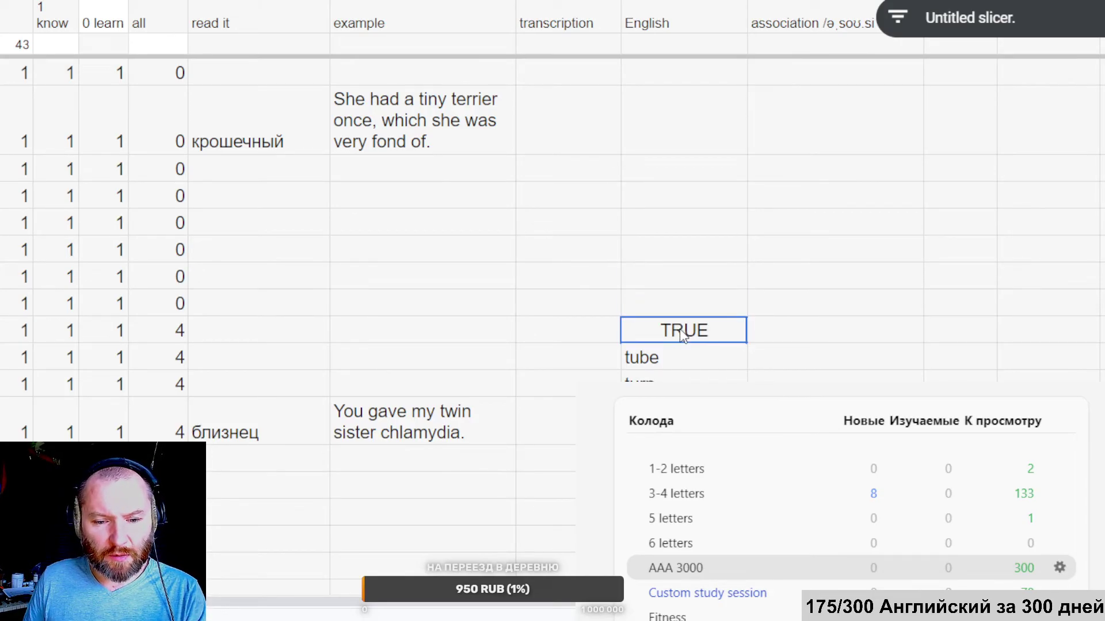
{"action": "key", "text": "Delete"}
Select "tube" in the English column, translate it in the translator and read its usage examples and dictionary meanings.
{"action": "left_click", "coordinate": [678, 134]}
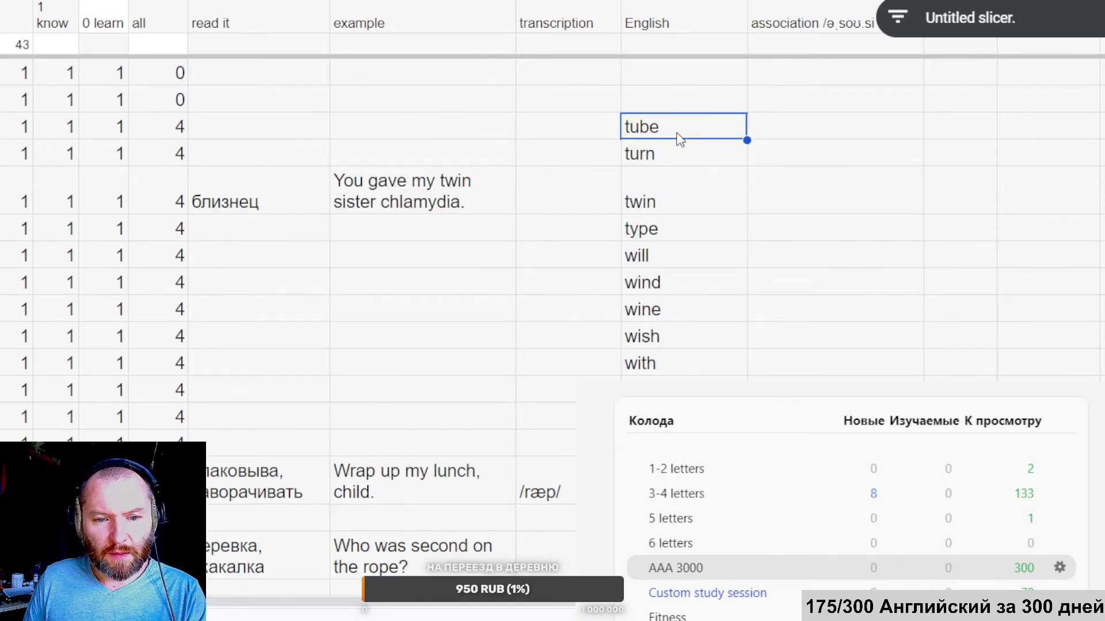
{"action": "key", "text": "alt+Tab"}
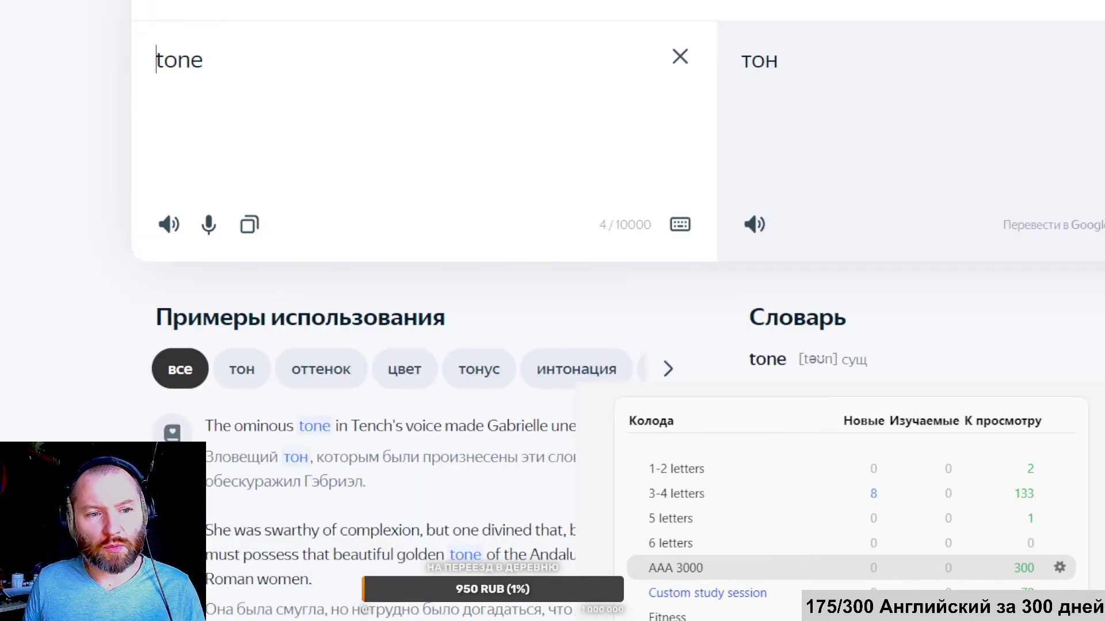
{"action": "left_click_drag", "start_coordinate": [205, 60], "coordinate": [122, 88]}
{"action": "type", "text": "ube"}
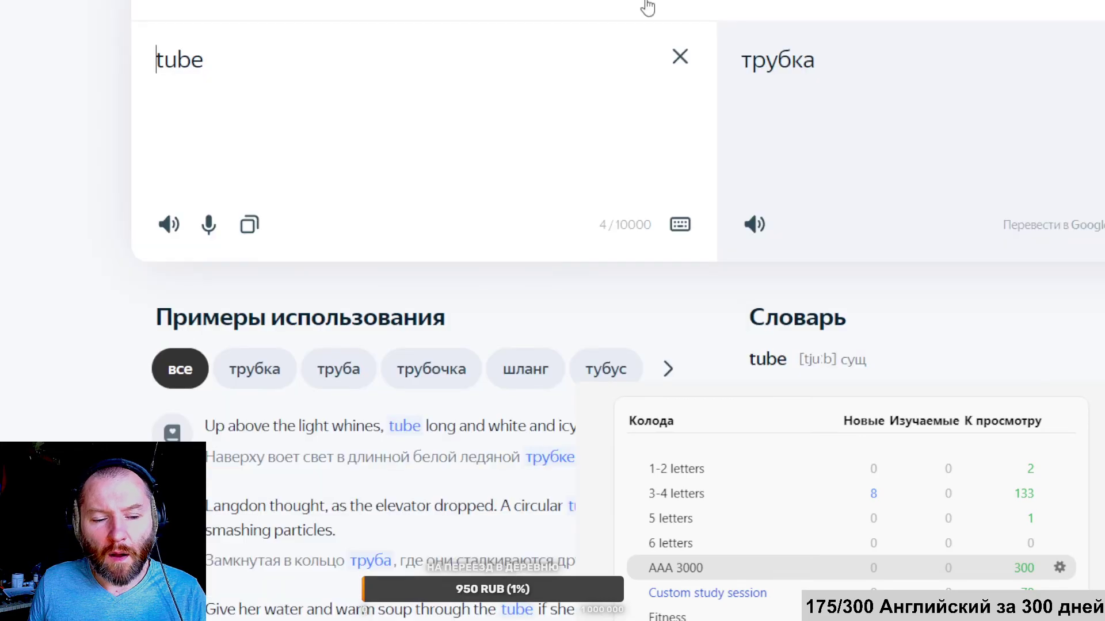
{"action": "scroll", "coordinate": [392, 67], "scroll_direction": "down", "scroll_amount": 4}
{"action": "scroll", "coordinate": [392, 67], "scroll_direction": "down", "scroll_amount": 1}
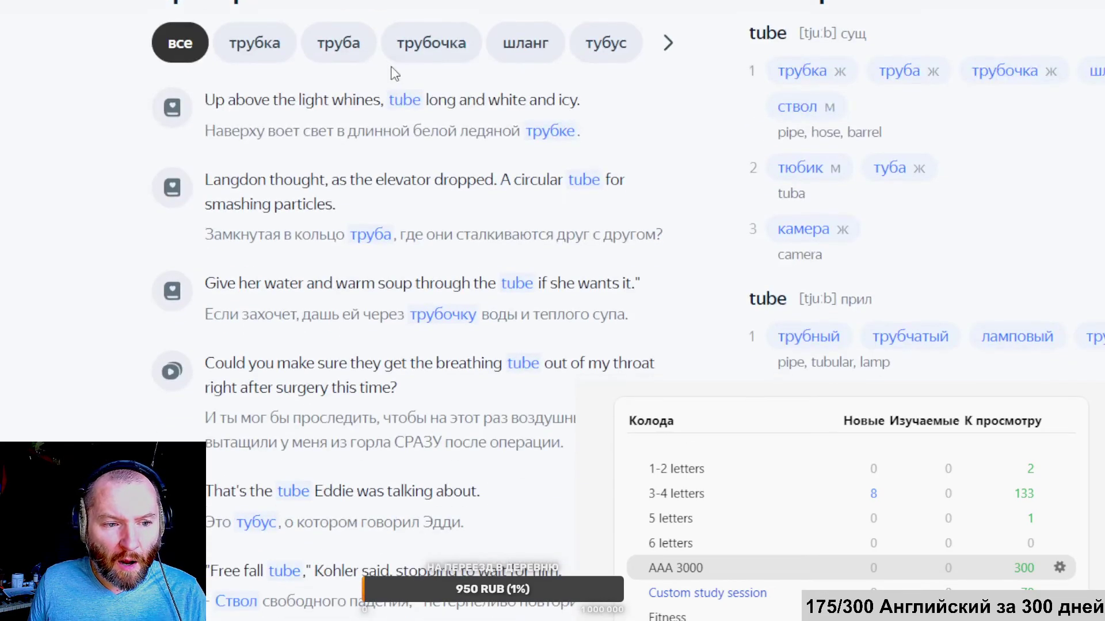
Filter the "tube" usage examples by "шланг", highlight "need a length of tubing." and highlight the dictionary transcription of "tube".
{"action": "left_click", "coordinate": [533, 53]}
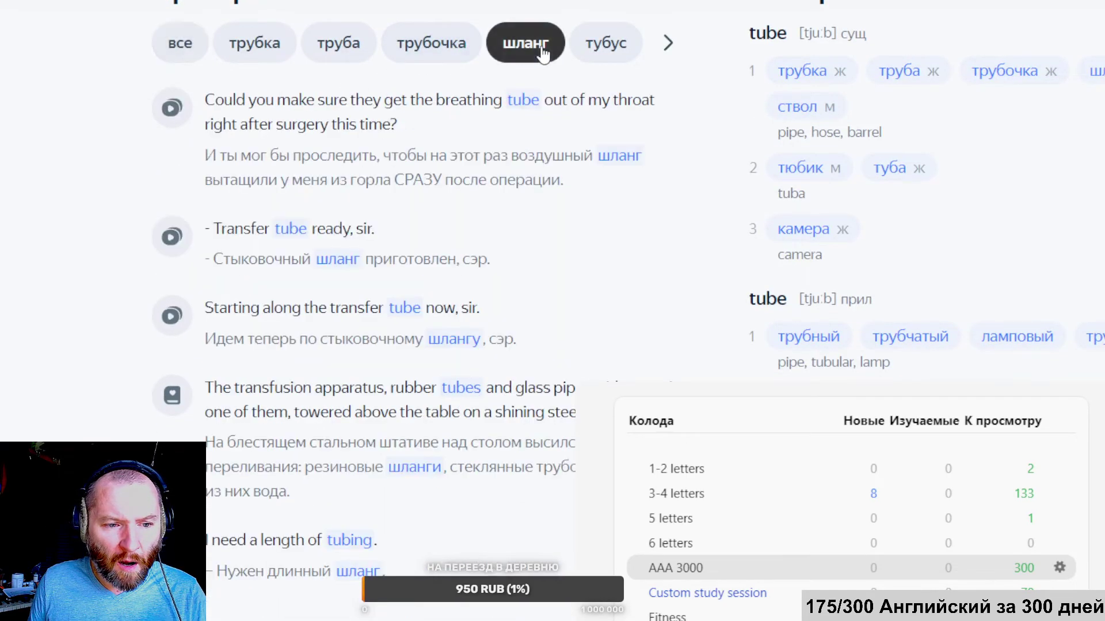
{"action": "scroll", "coordinate": [458, 125], "scroll_direction": "down", "scroll_amount": 3}
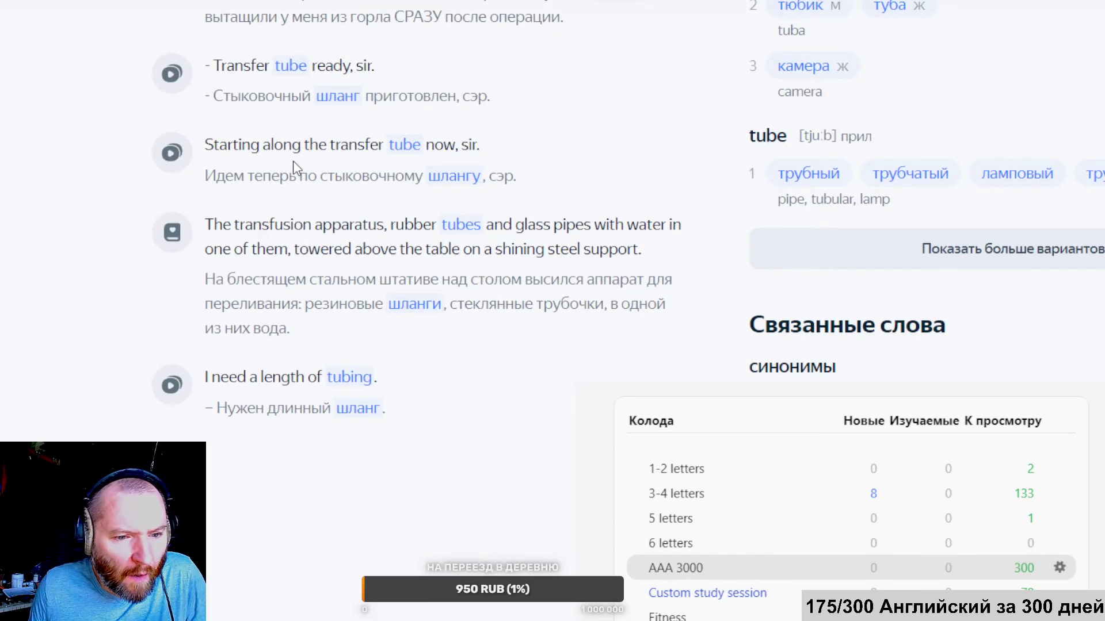
{"action": "left_click_drag", "start_coordinate": [204, 177], "coordinate": [239, 181]}
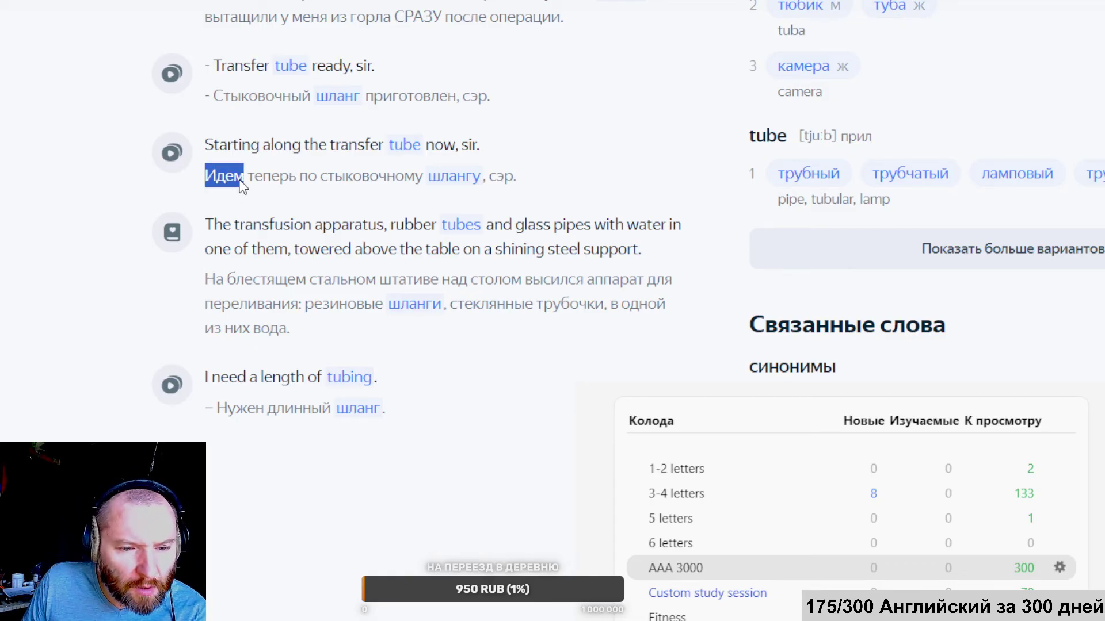
{"action": "scroll", "coordinate": [245, 181], "scroll_direction": "down", "scroll_amount": 4}
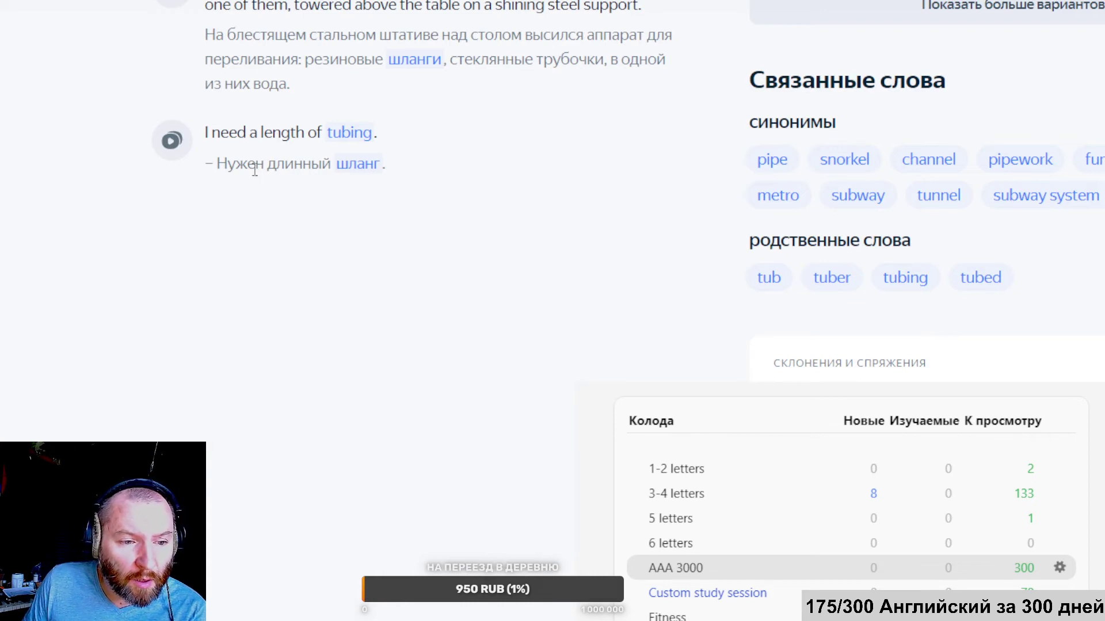
{"action": "left_click_drag", "start_coordinate": [212, 132], "coordinate": [378, 131]}
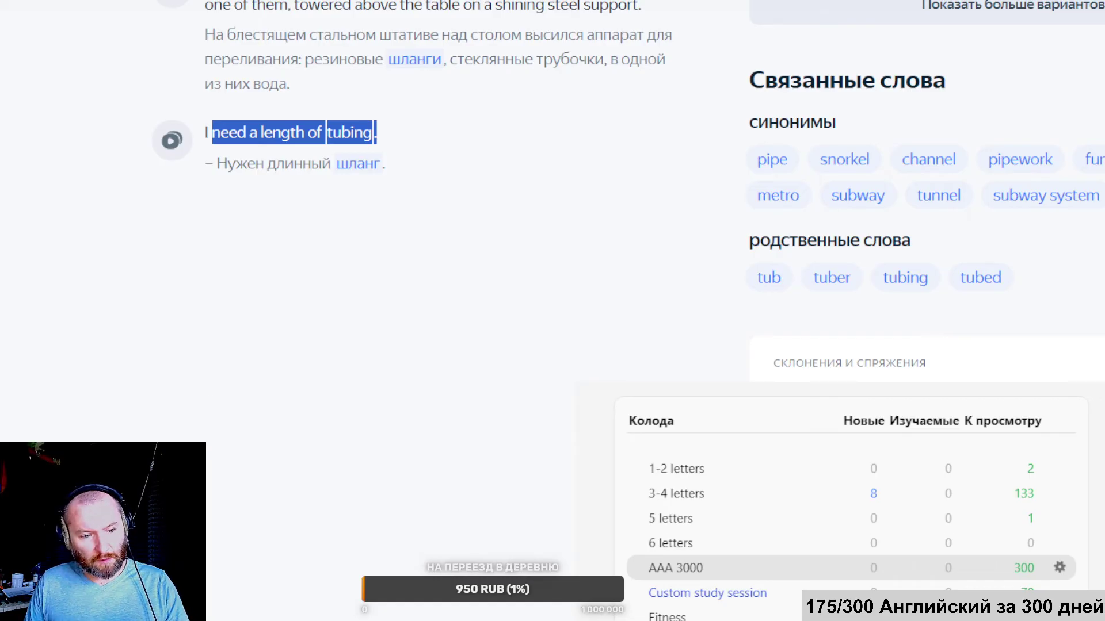
{"action": "key", "text": "alt+Tab"}
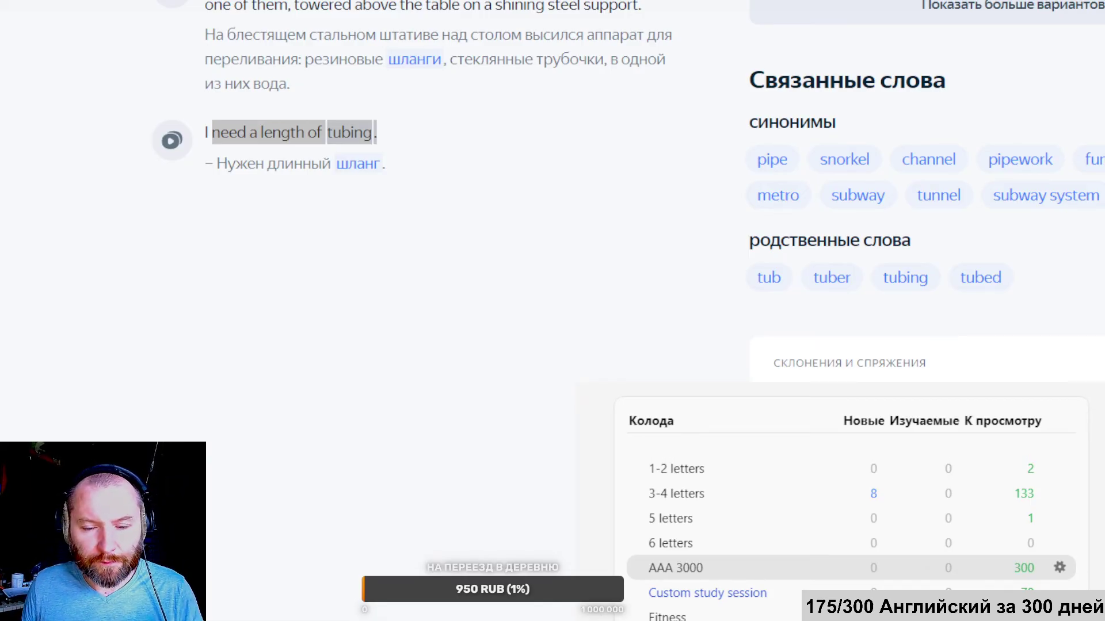
{"action": "scroll", "coordinate": [403, 288], "scroll_direction": "up", "scroll_amount": 10}
{"action": "left_click_drag", "start_coordinate": [798, 278], "coordinate": [837, 280]}
Search images for "tube", browse the results and open the "Tube Middle East Africa" picture.
{"action": "key", "text": "alt+Tab"}
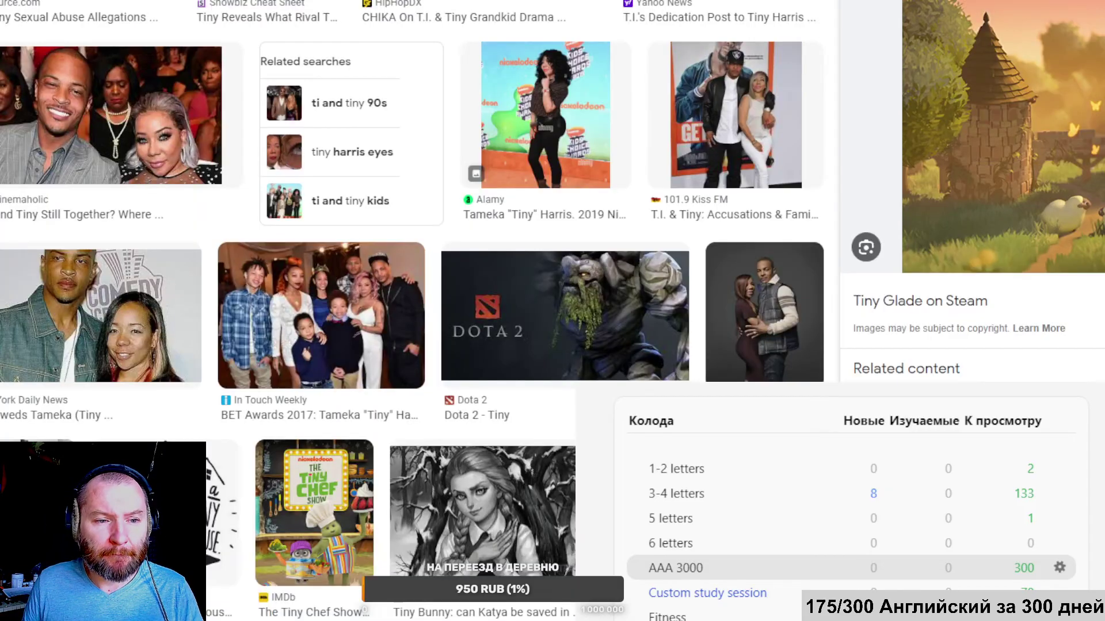
{"action": "scroll", "coordinate": [413, 310], "scroll_direction": "up", "scroll_amount": 5}
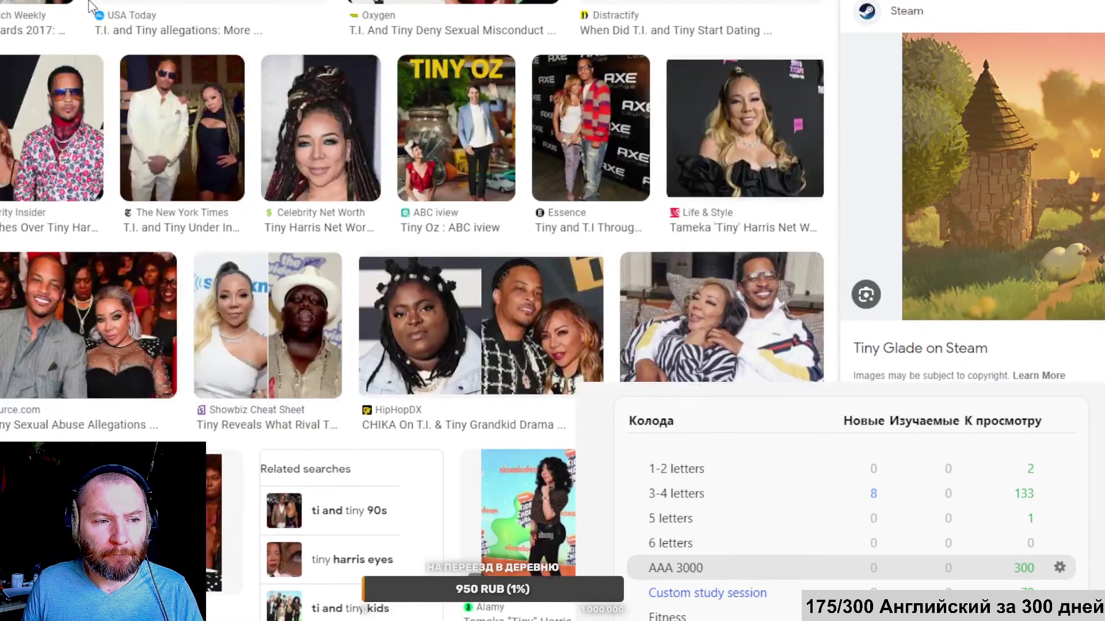
{"action": "type", "text": "tube"}
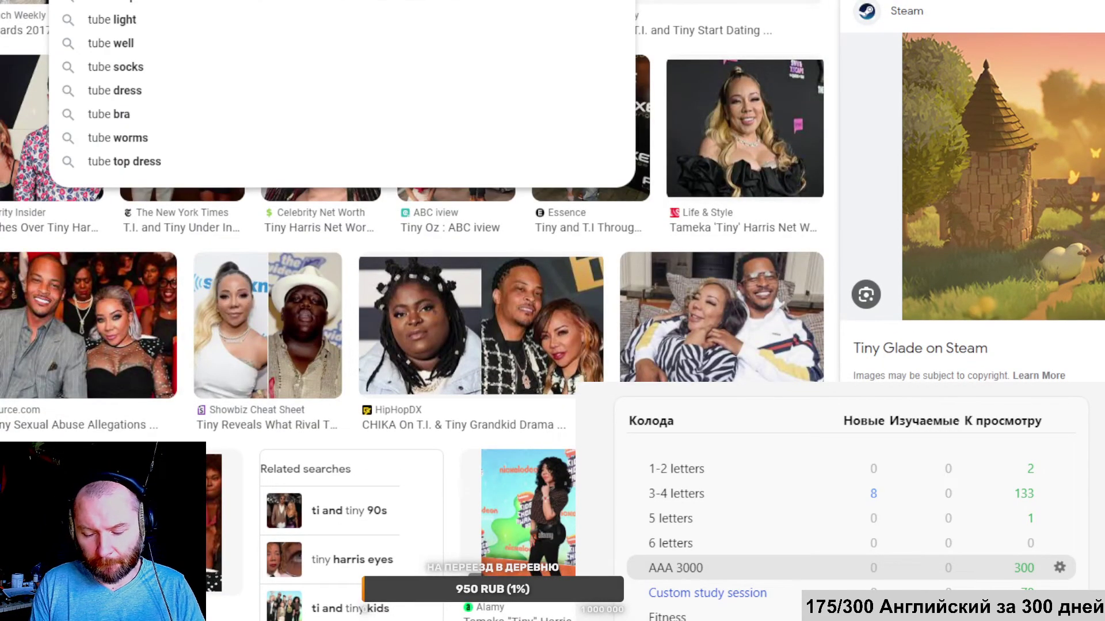
{"action": "key", "text": "Return"}
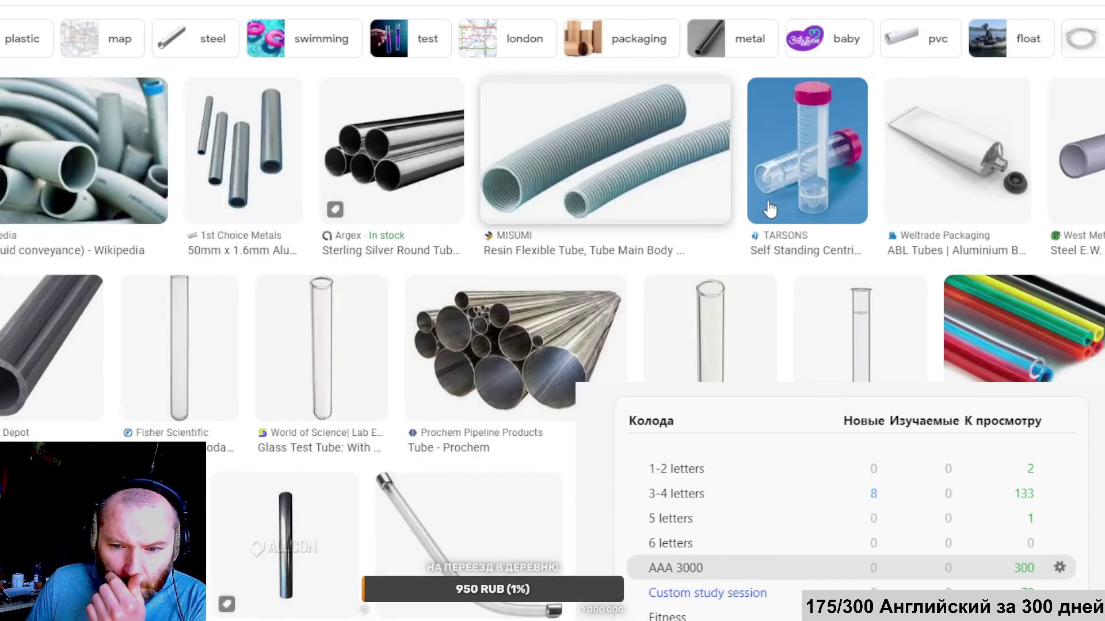
{"action": "scroll", "coordinate": [1068, 313], "scroll_direction": "down", "scroll_amount": 15}
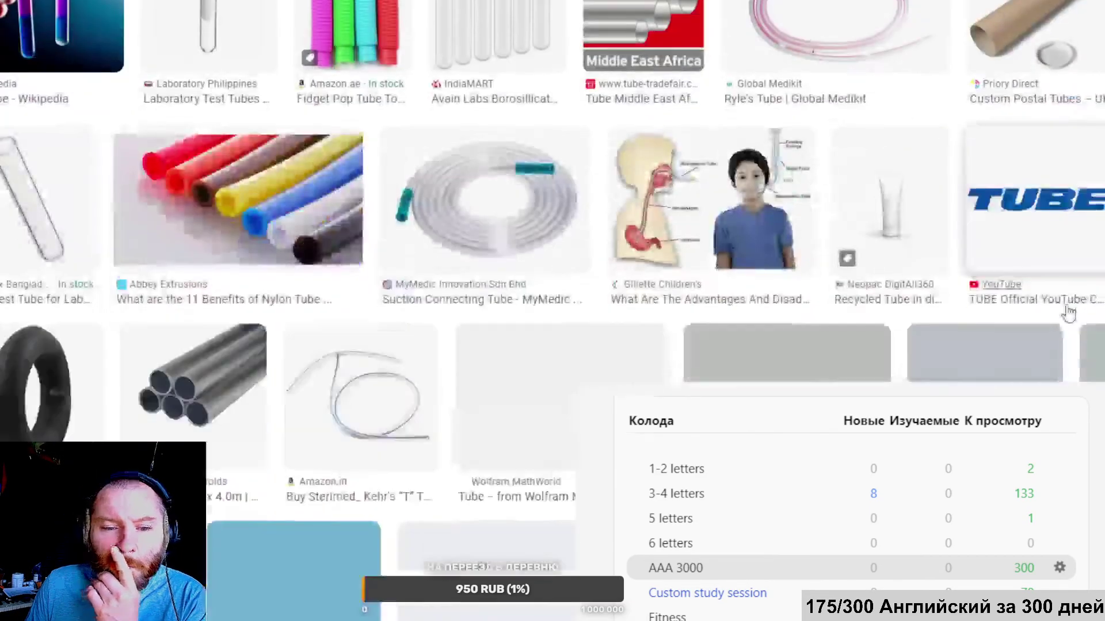
{"action": "left_click", "coordinate": [691, 12]}
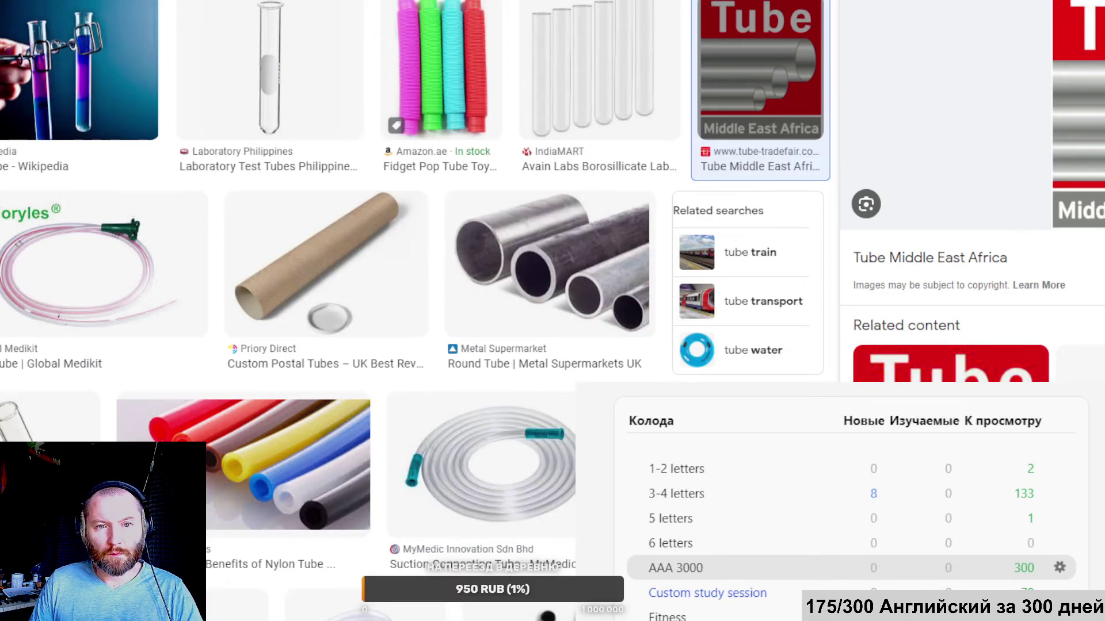
Clear the words "tube" and "turn" from the spreadsheet's English column.
{"action": "key", "text": "alt+Tab"}
{"action": "key", "text": "Delete"}
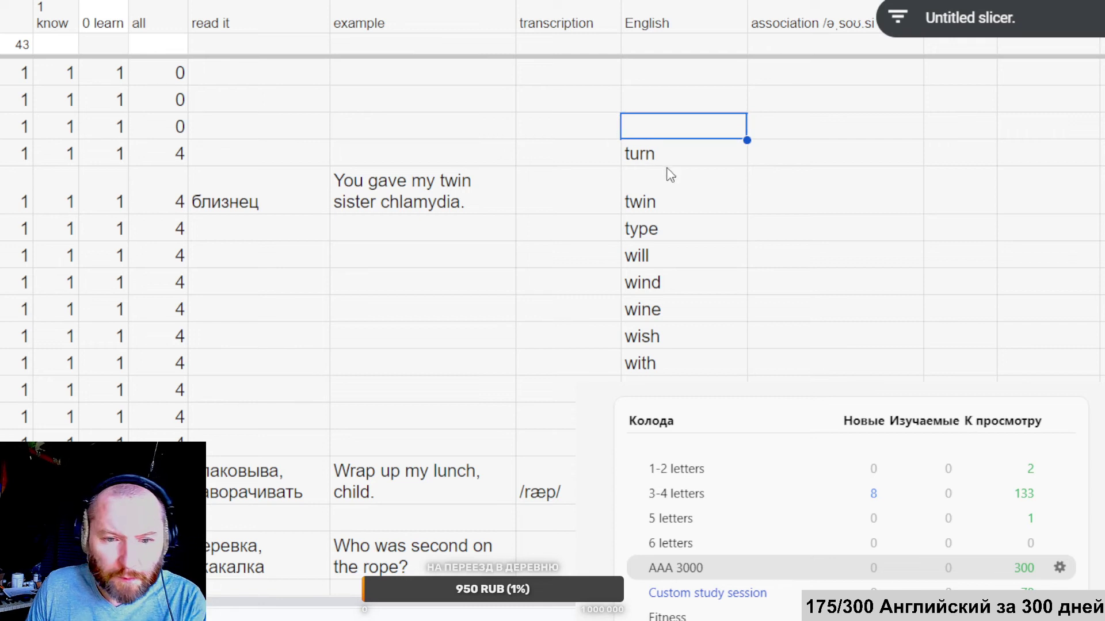
{"action": "left_click", "coordinate": [658, 152]}
{"action": "key", "text": "Delete"}
Copy "twin" from the English column, translate it in the translator, read its usage examples and return to the spreadsheet.
{"action": "left_click", "coordinate": [708, 197]}
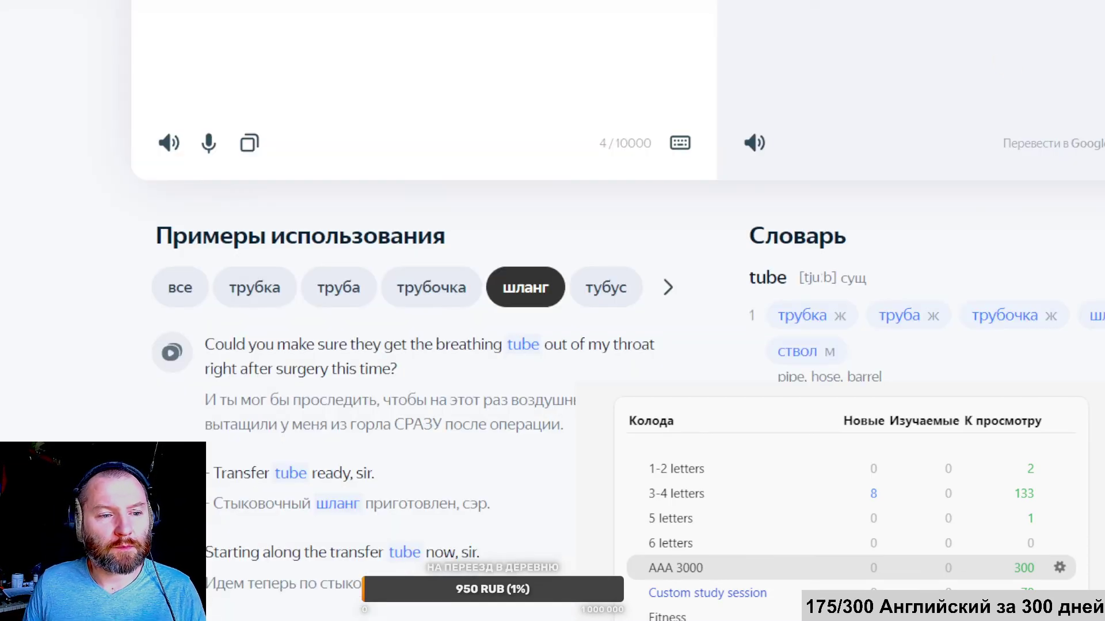
{"action": "key", "text": "ctrl+v"}
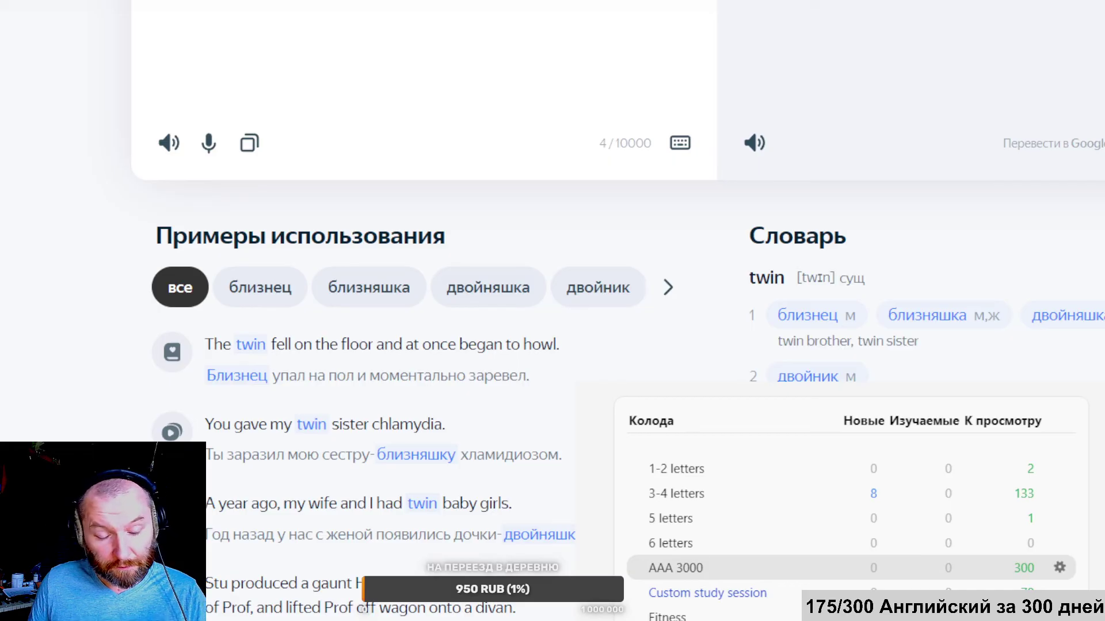
{"action": "scroll", "coordinate": [414, 311], "scroll_direction": "down", "scroll_amount": 8}
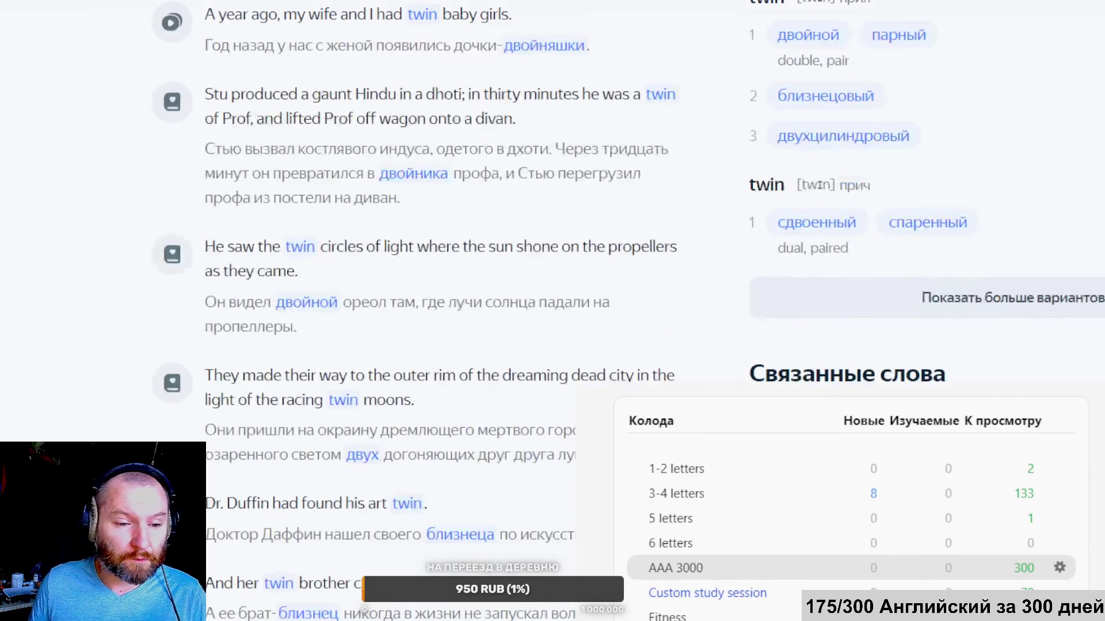
{"action": "scroll", "coordinate": [414, 311], "scroll_direction": "up", "scroll_amount": 1}
{"action": "key", "text": "alt+Tab"}
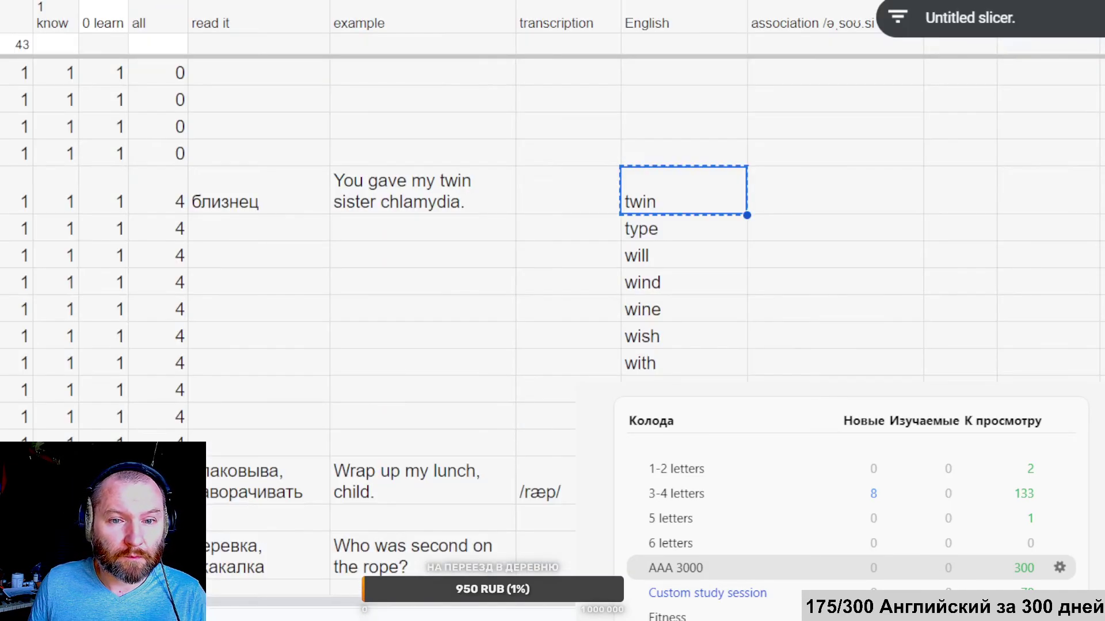
Copy the "twin" example from the spreadsheet, copy "You gave my twin sister chlamydia." in the translator and highlight "my wife and I had twin baby girls.".
{"action": "left_click", "coordinate": [425, 199]}
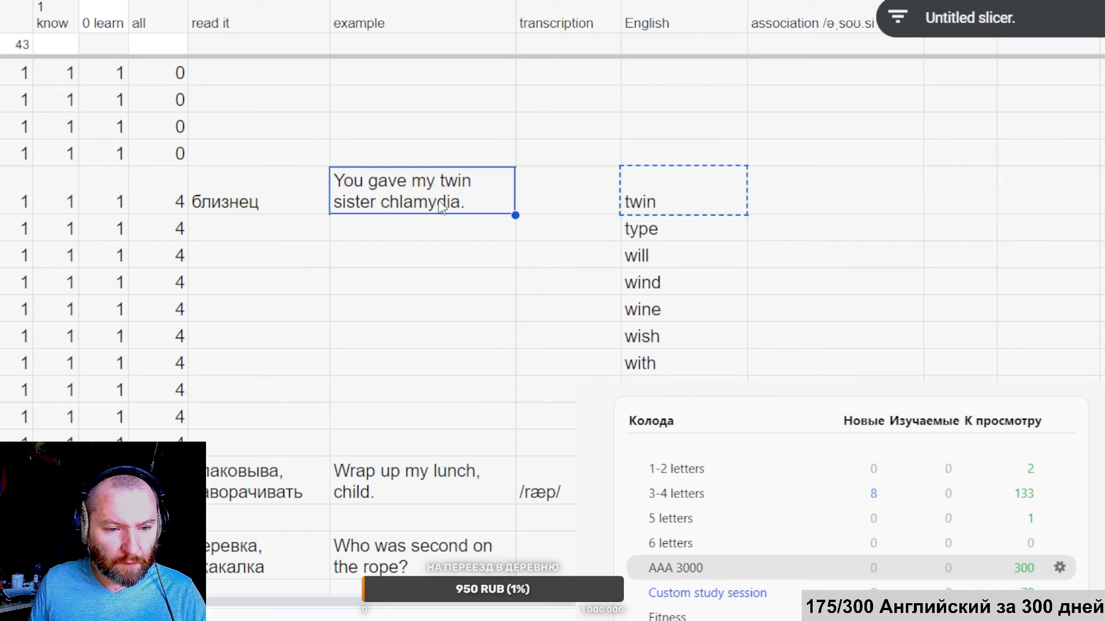
{"action": "key", "text": "ctrl+c"}
{"action": "key", "text": "alt+Tab"}
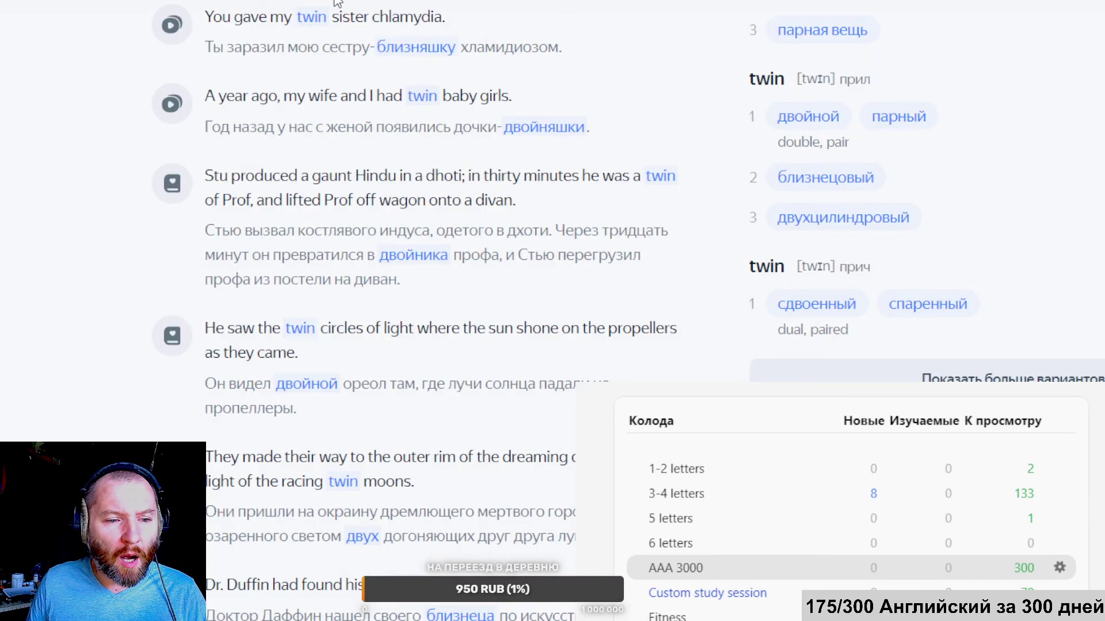
{"action": "left_click_drag", "start_coordinate": [208, 16], "coordinate": [433, 20]}
{"action": "key", "text": "ctrl+c"}
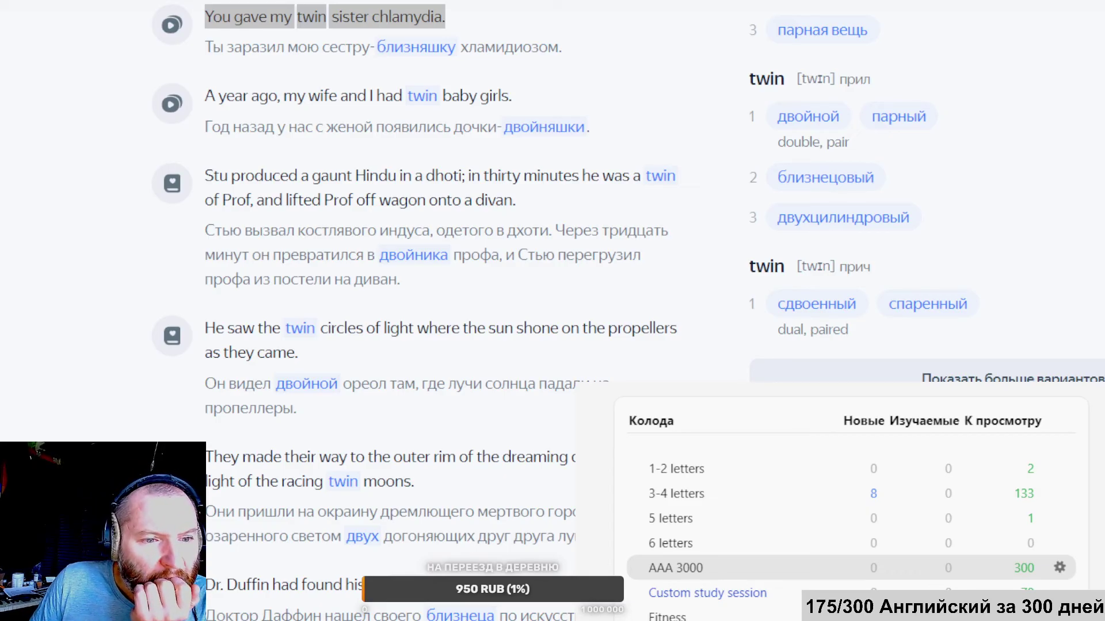
{"action": "left_click_drag", "start_coordinate": [284, 97], "coordinate": [516, 105]}
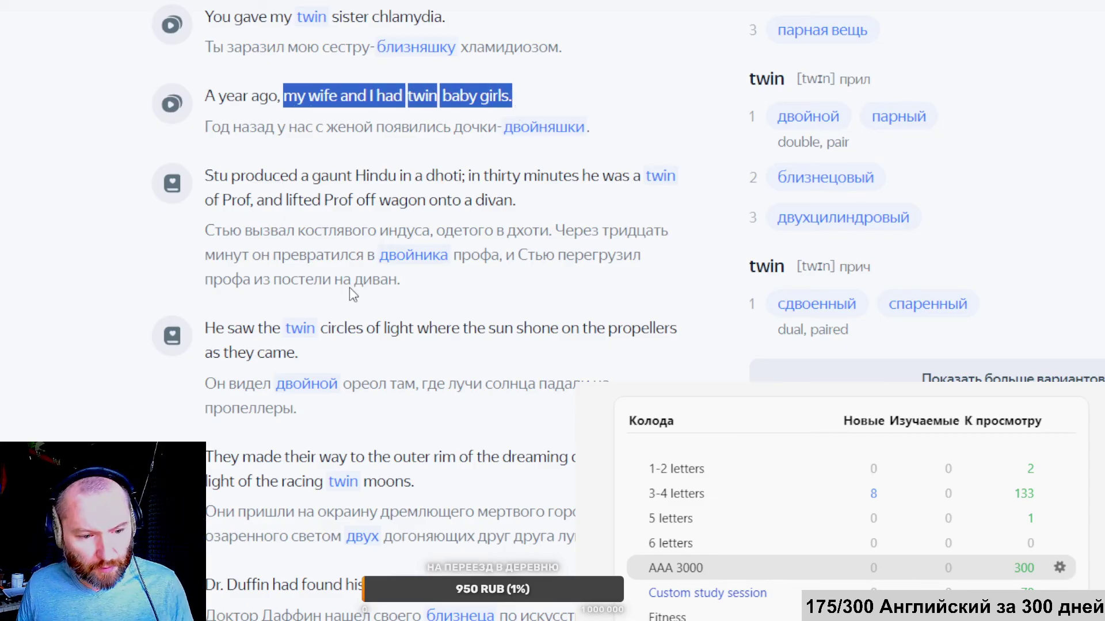
Search images for "twin", browse the results and open the Cleveland Clinic "Conjoined Twins" picture.
{"action": "key", "text": "alt+Tab"}
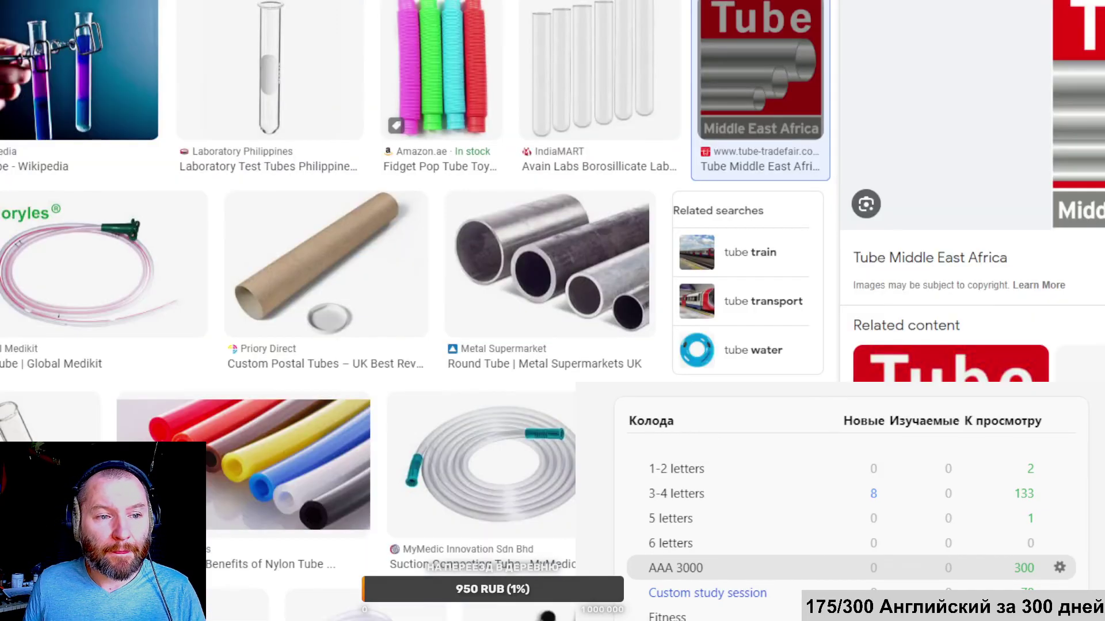
{"action": "type", "text": "twin"}
{"action": "key", "text": "Return"}
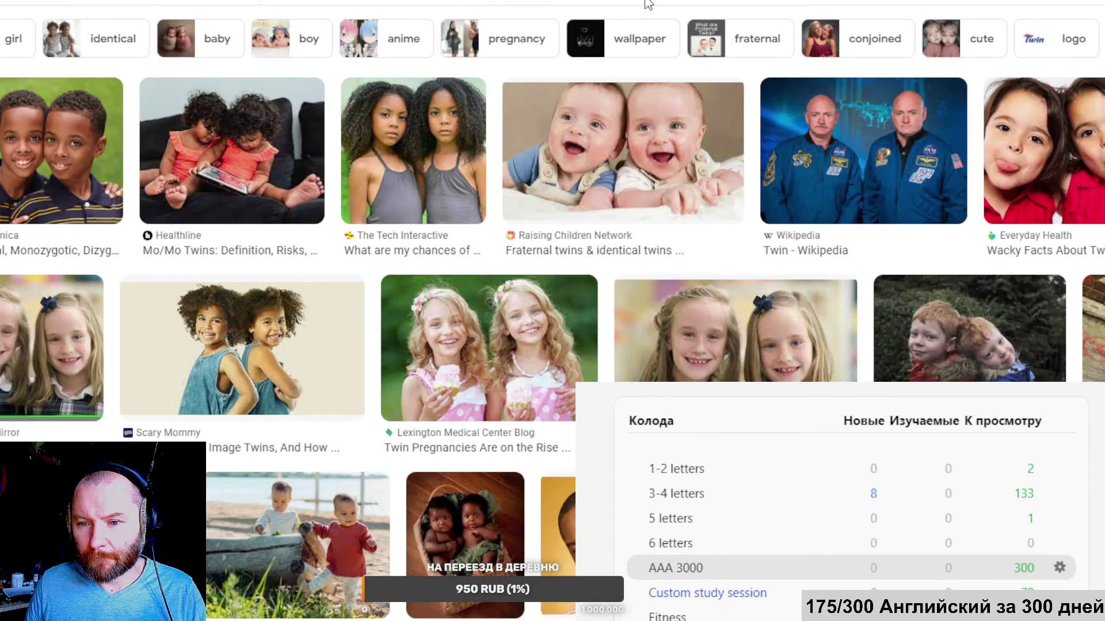
{"action": "scroll", "coordinate": [692, 62], "scroll_direction": "down", "scroll_amount": 5}
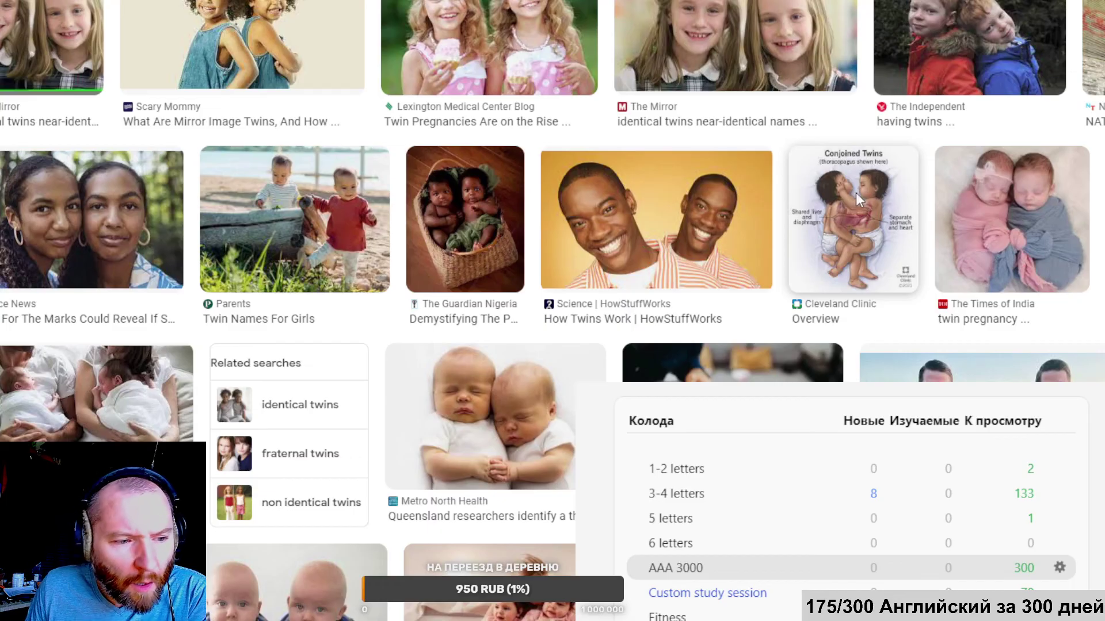
{"action": "left_click", "coordinate": [856, 196]}
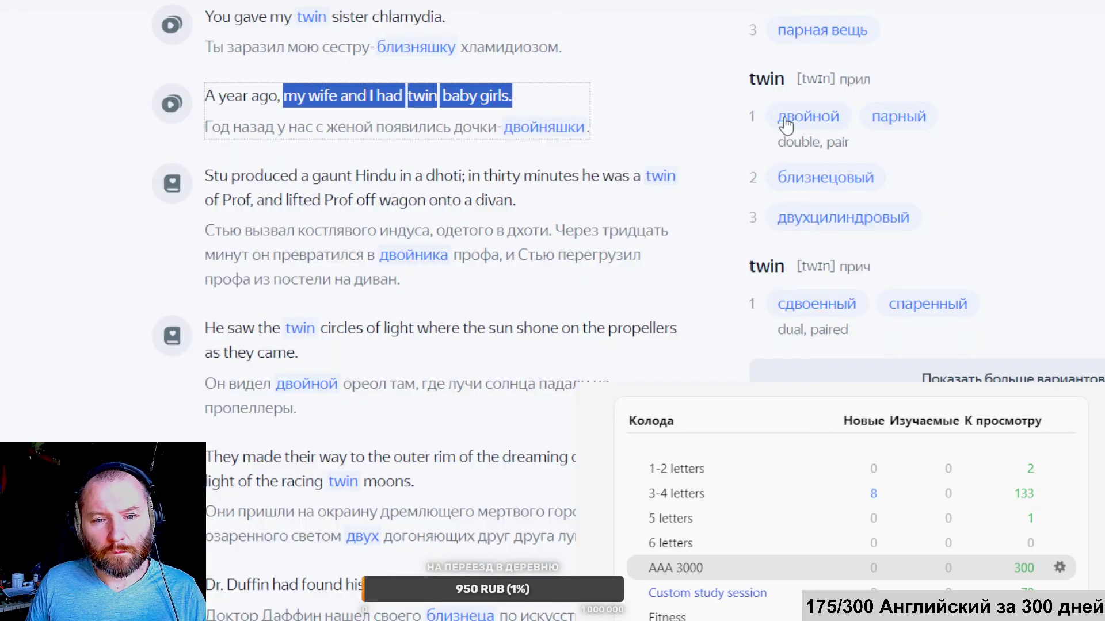
Highlight the dictionary transcription of the noun "twin" in the translator and return to the spreadsheet.
{"action": "scroll", "coordinate": [790, 111], "scroll_direction": "up", "scroll_amount": 8}
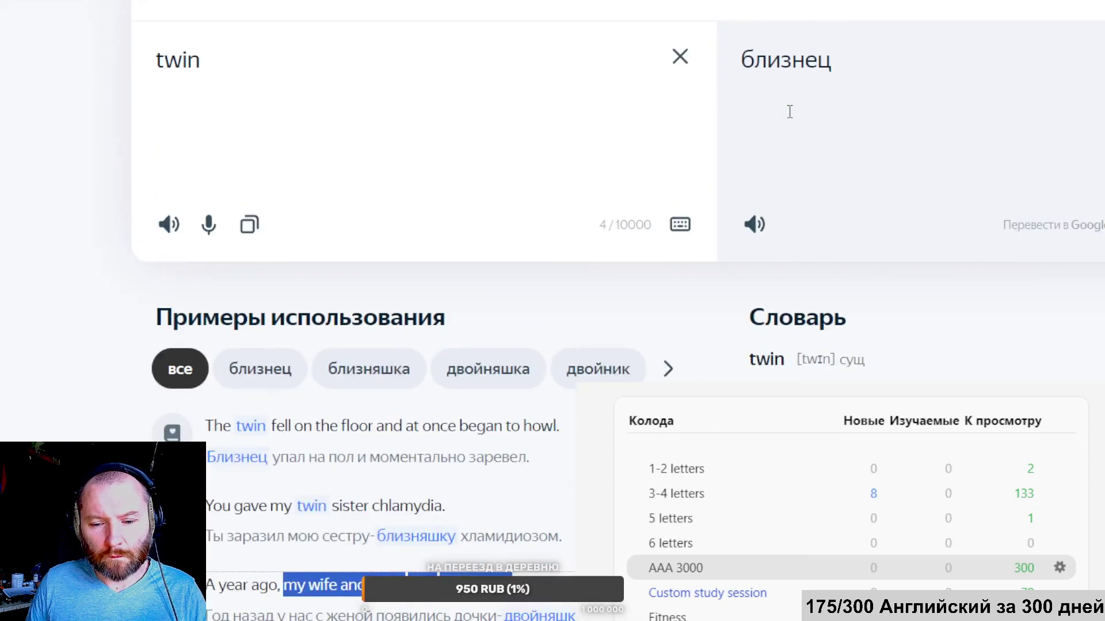
{"action": "left_click_drag", "start_coordinate": [797, 360], "coordinate": [834, 365]}
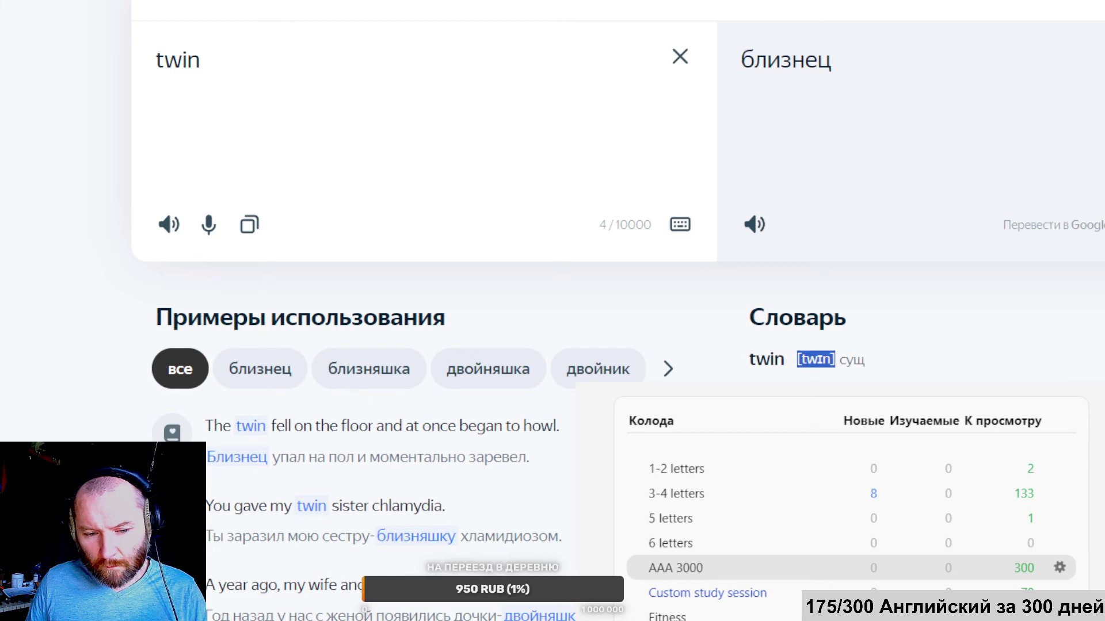
{"action": "key", "text": "alt+Tab"}
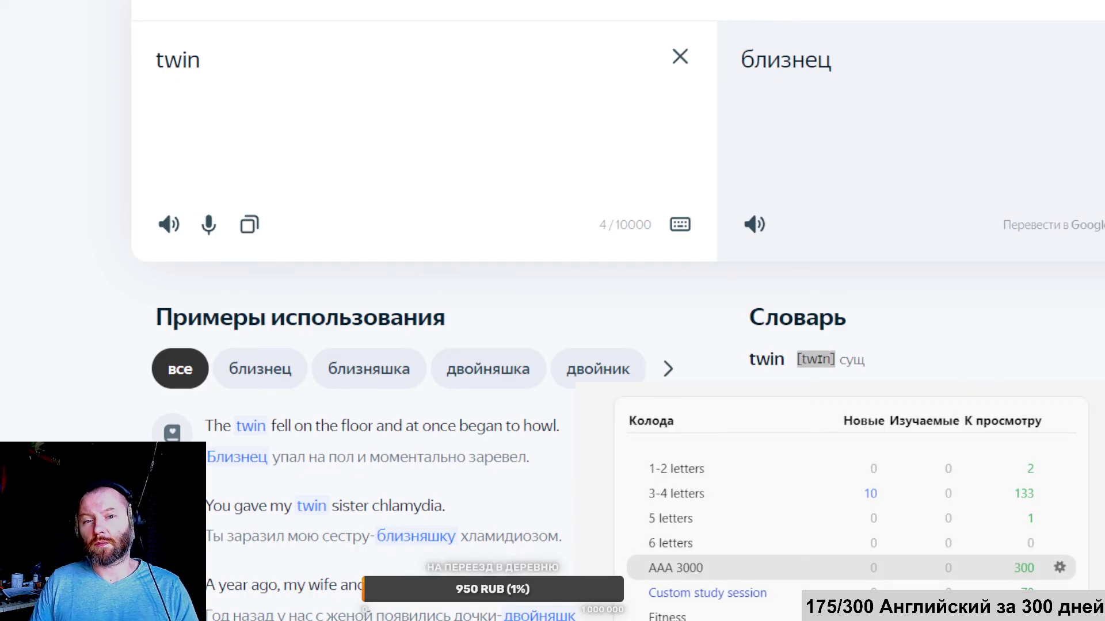
{"action": "key", "text": "alt+Tab"}
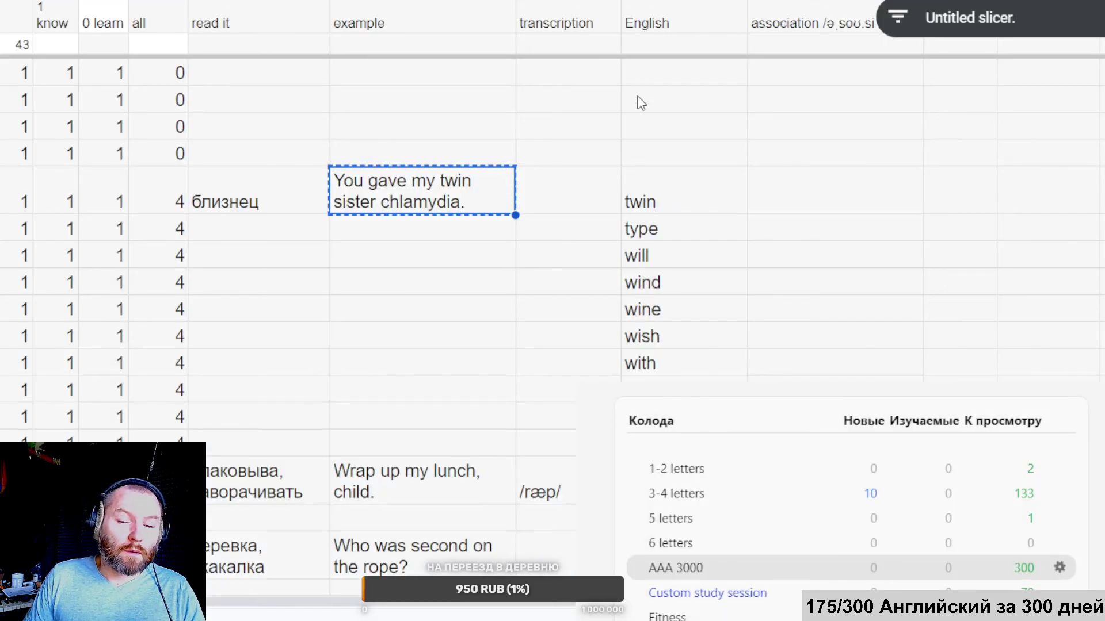
Clear the contents of the block of reviewed rows that ends with the "twin" row.
{"action": "left_click", "coordinate": [640, 186]}
{"action": "scroll", "coordinate": [423, 199], "scroll_direction": "up", "scroll_amount": 5}
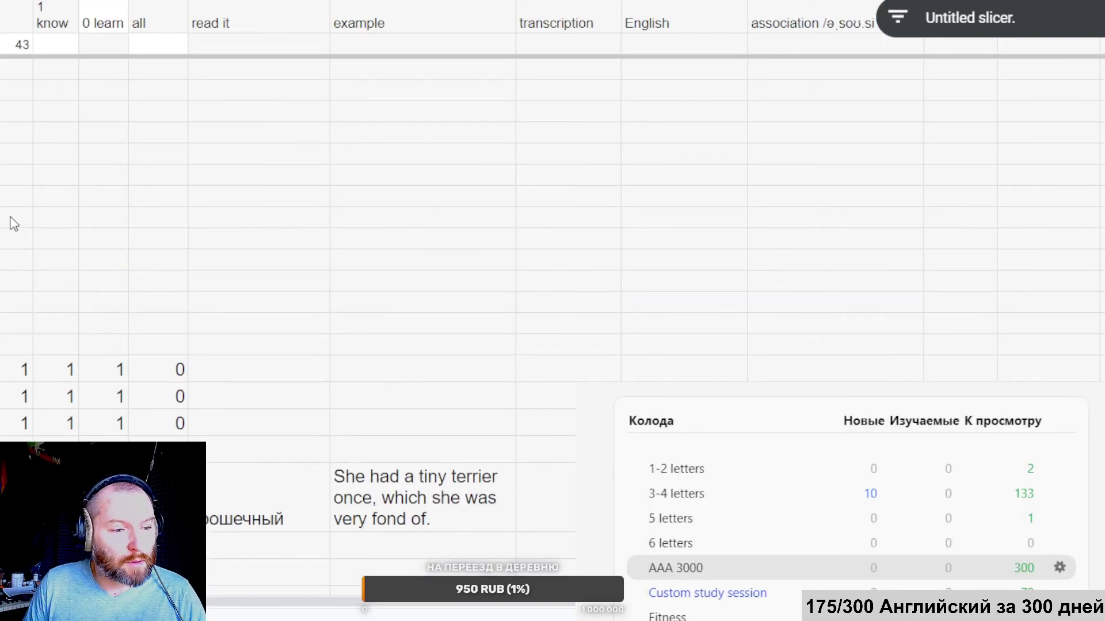
{"action": "left_click", "coordinate": [5, 283], "text": "shift"}
{"action": "key", "text": "Delete"}
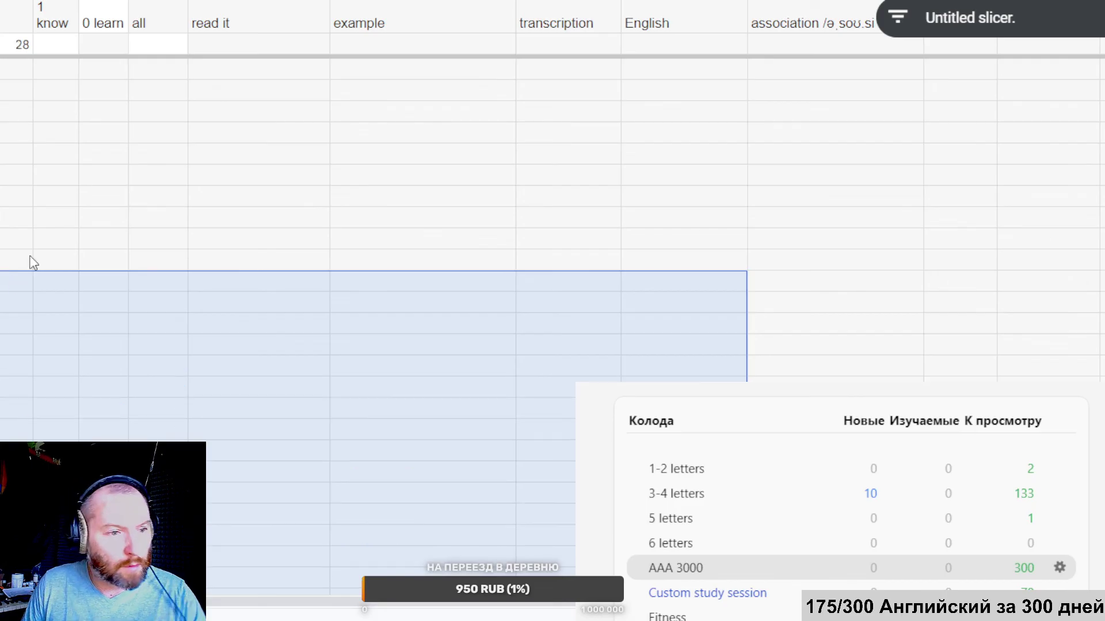
Delete the empty rows 3 to 59 above the remaining words in the spreadsheet.
{"action": "scroll", "coordinate": [111, 184], "scroll_direction": "down", "scroll_amount": 3}
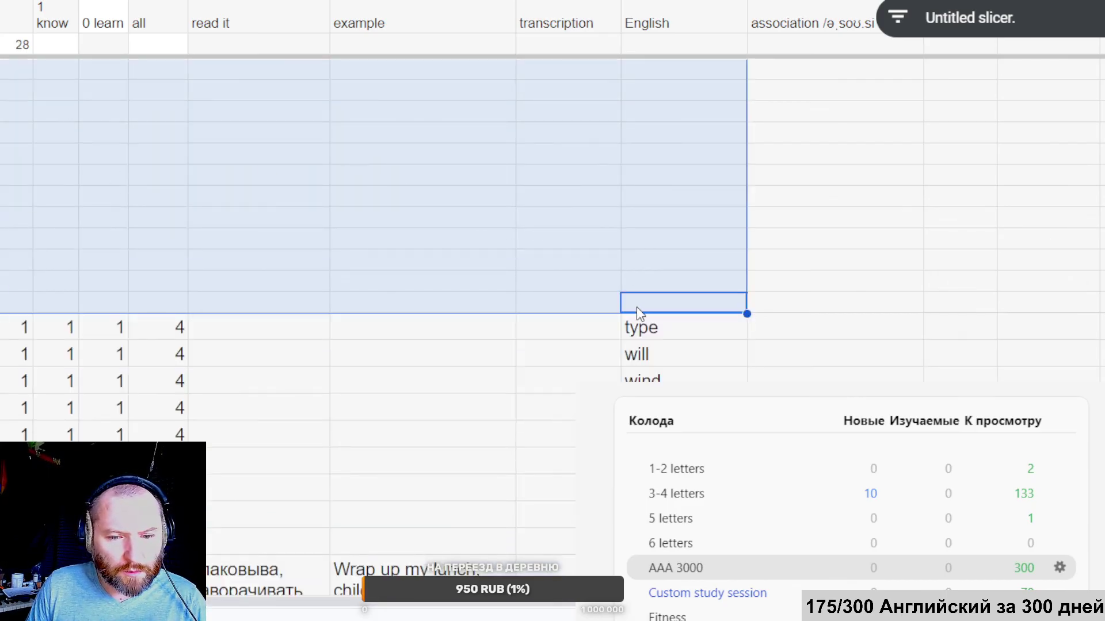
{"action": "left_click", "coordinate": [636, 306]}
{"action": "scroll", "coordinate": [403, 230], "scroll_direction": "down", "scroll_amount": 5}
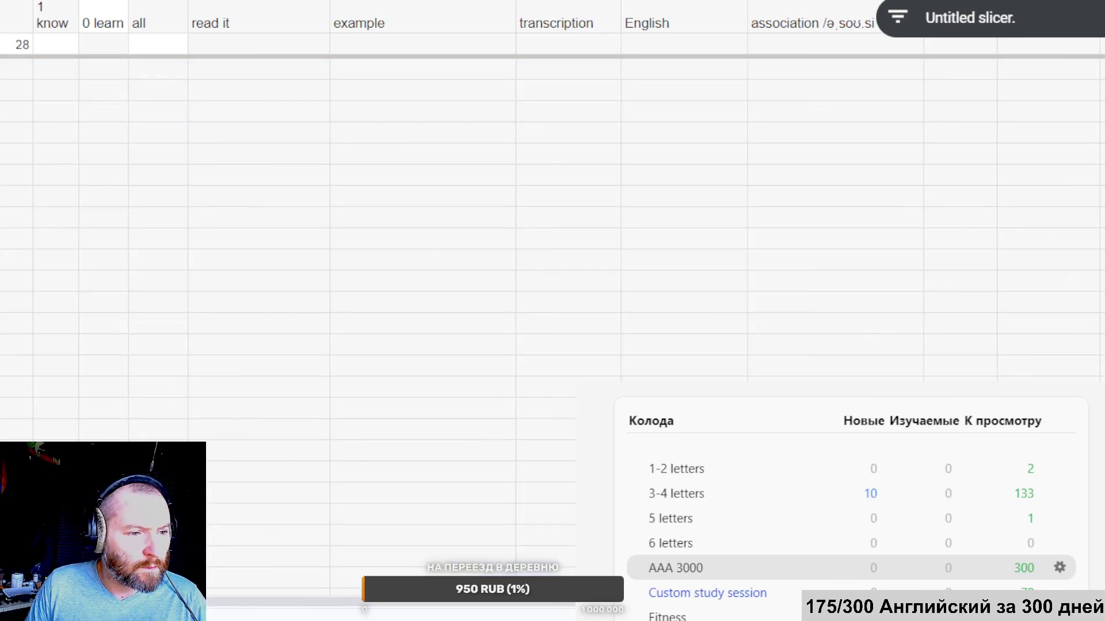
{"action": "key", "text": "ctrl+a"}
{"action": "right_click", "coordinate": [5, 72]}
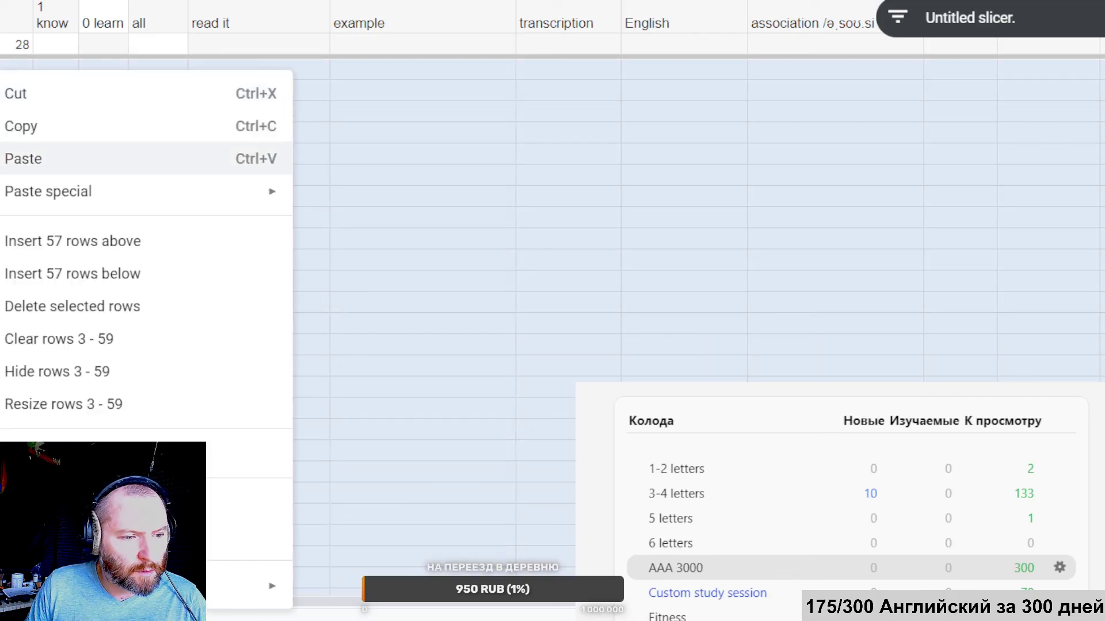
{"action": "left_click", "coordinate": [58, 158]}
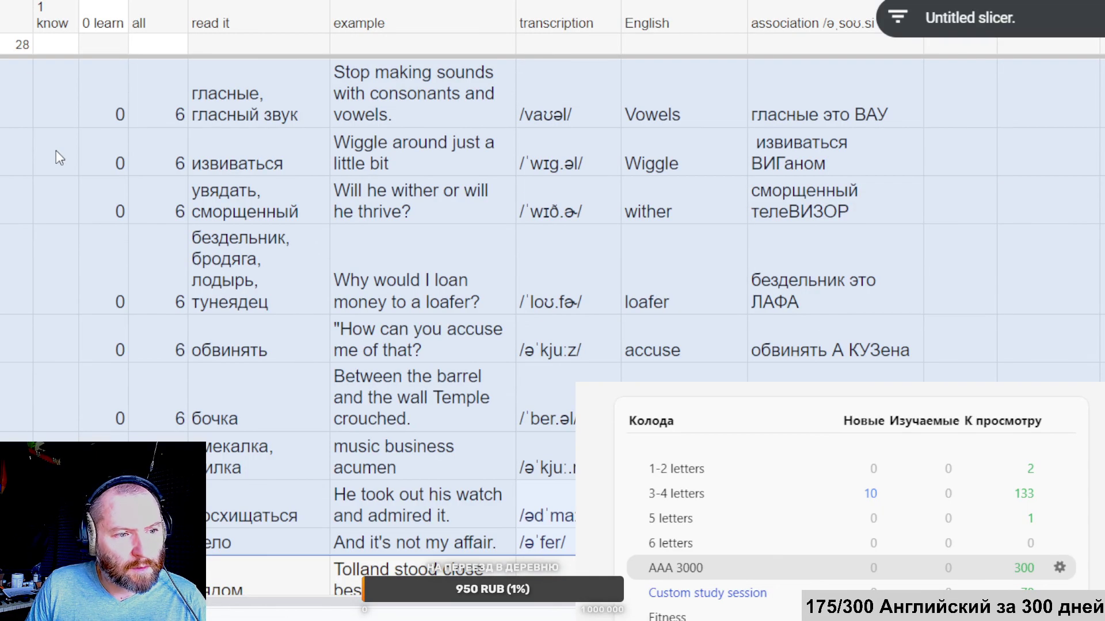
{"action": "left_click", "coordinate": [62, 93]}
Look through the remaining word rows from "type" onwards, checking how the values in the "all" column are ordered.
{"action": "scroll", "coordinate": [115, 107], "scroll_direction": "down", "scroll_amount": 15}
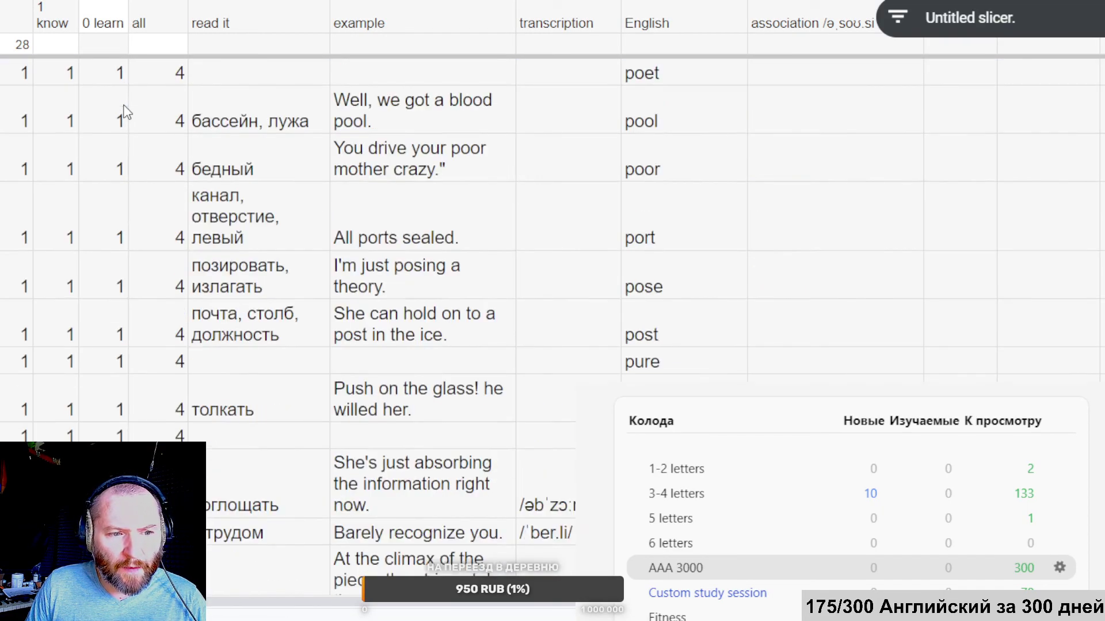
{"action": "left_click", "coordinate": [151, 77]}
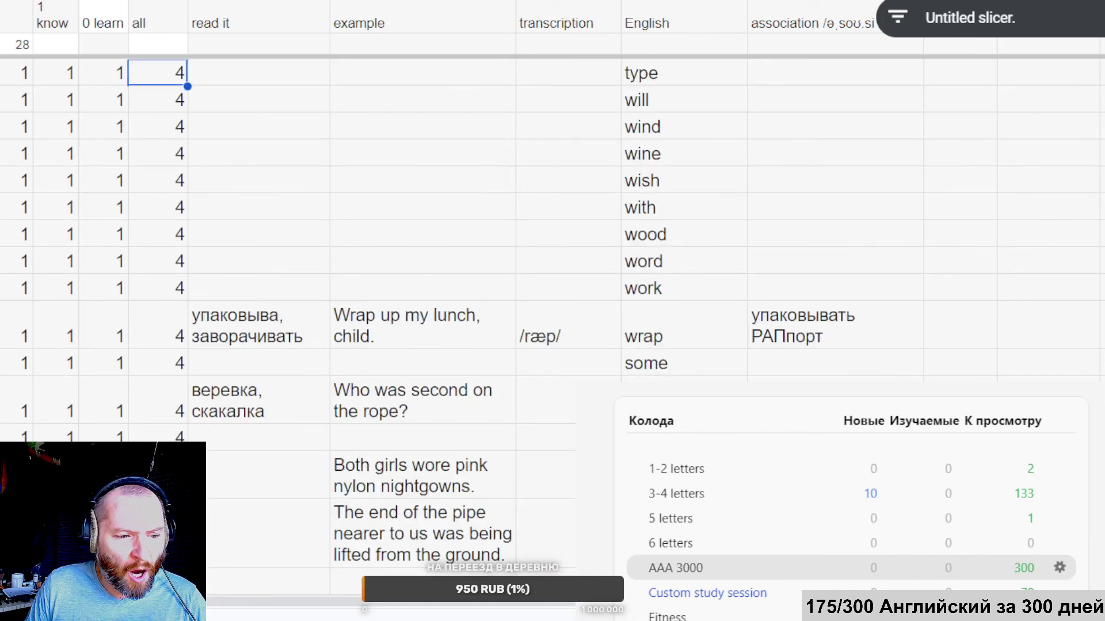
{"action": "scroll", "coordinate": [403, 230], "scroll_direction": "down", "scroll_amount": 5}
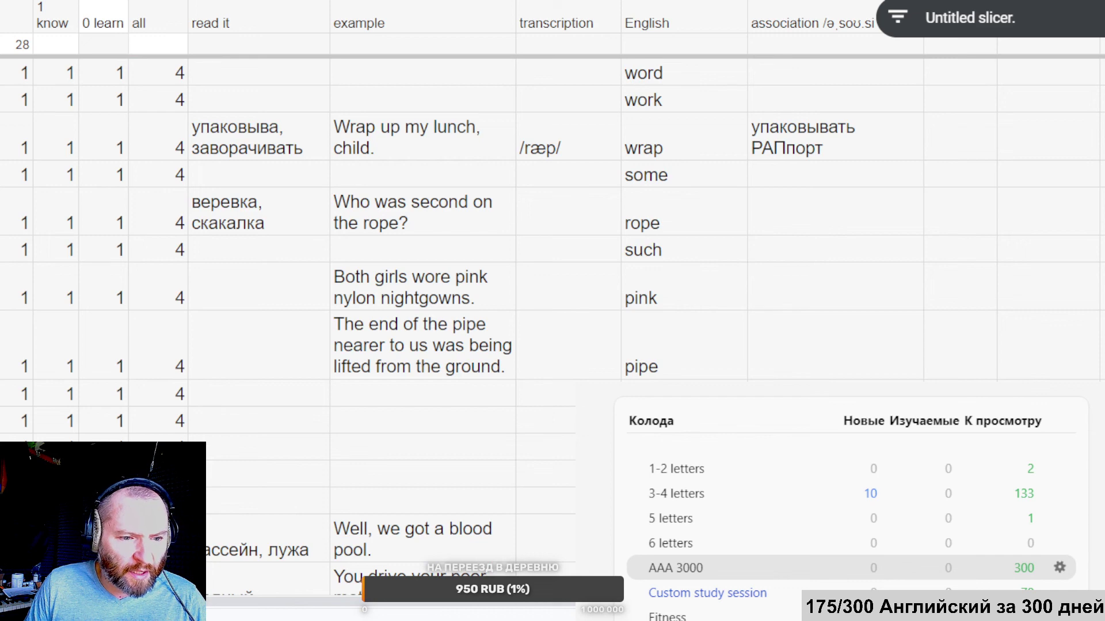
{"action": "scroll", "coordinate": [402, 230], "scroll_direction": "down", "scroll_amount": 8}
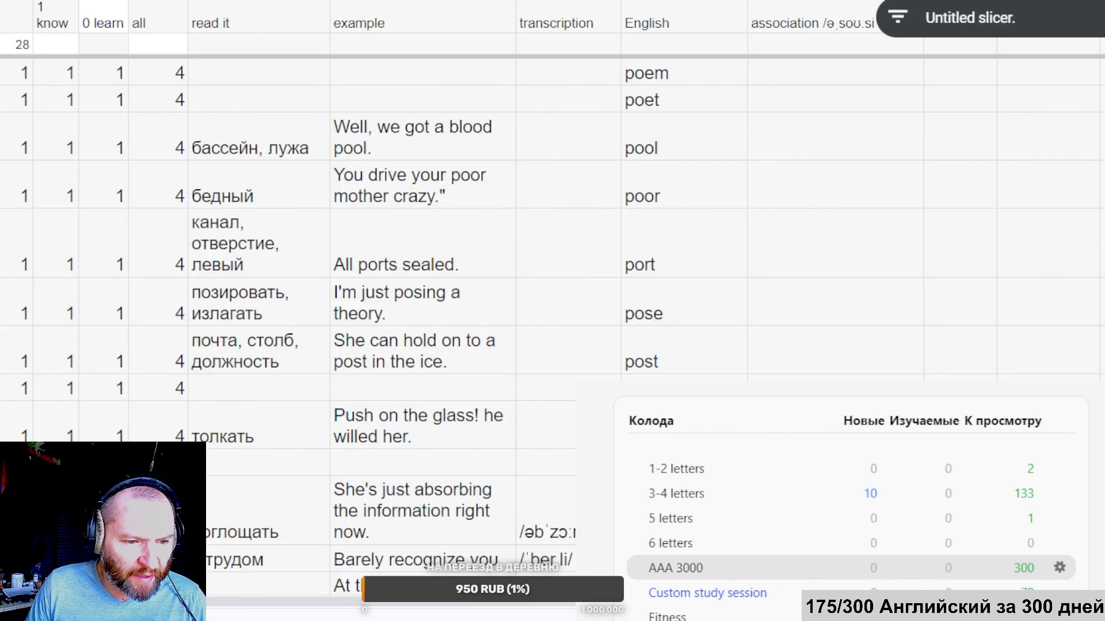
{"action": "scroll", "coordinate": [403, 230], "scroll_direction": "down", "scroll_amount": 5}
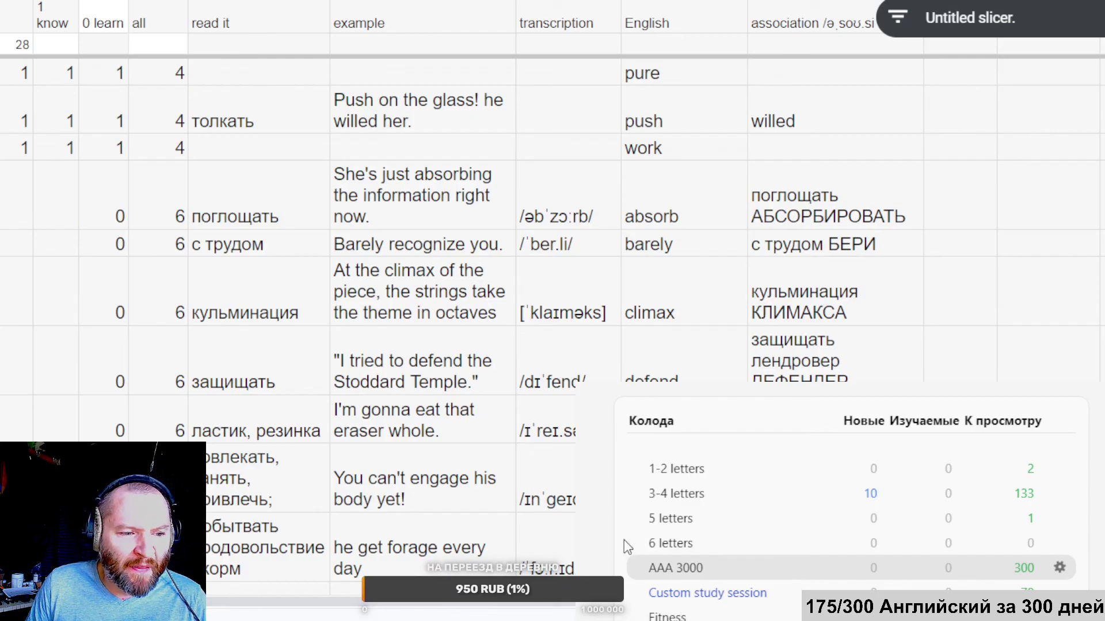
{"action": "scroll", "coordinate": [623, 534], "scroll_direction": "down", "scroll_amount": 20}
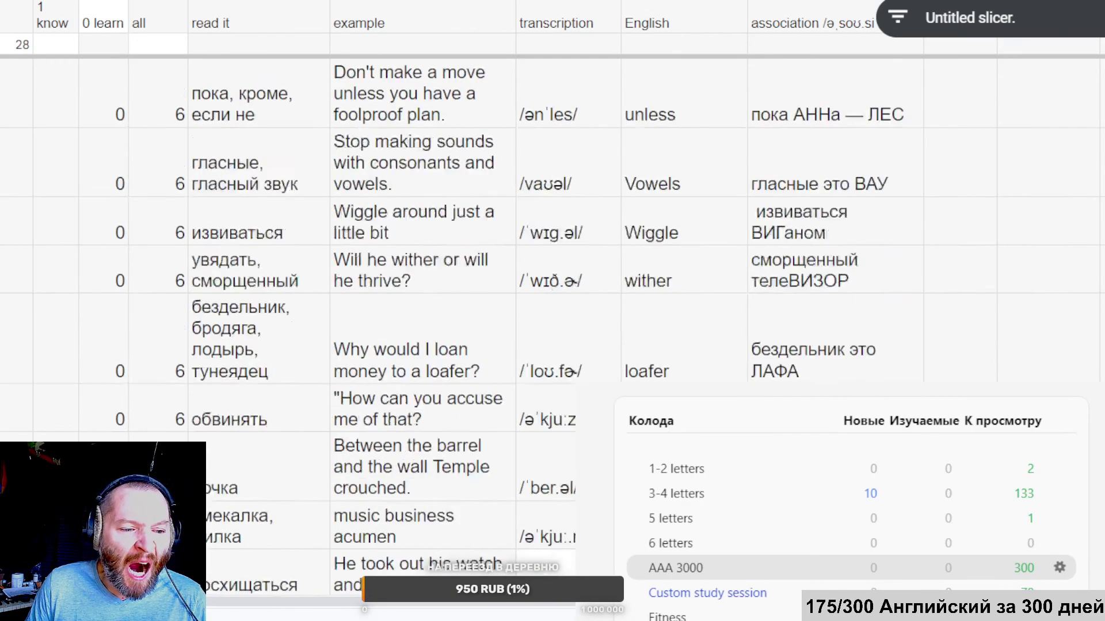
{"action": "scroll", "coordinate": [403, 230], "scroll_direction": "down", "scroll_amount": 20}
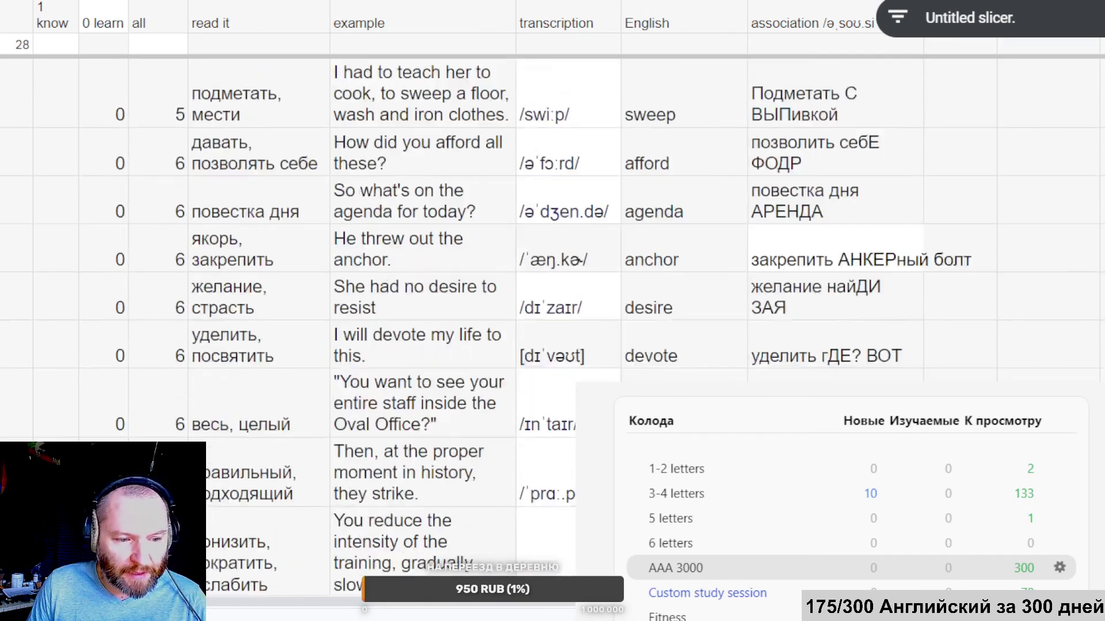
{"action": "scroll", "coordinate": [403, 230], "scroll_direction": "down", "scroll_amount": 20}
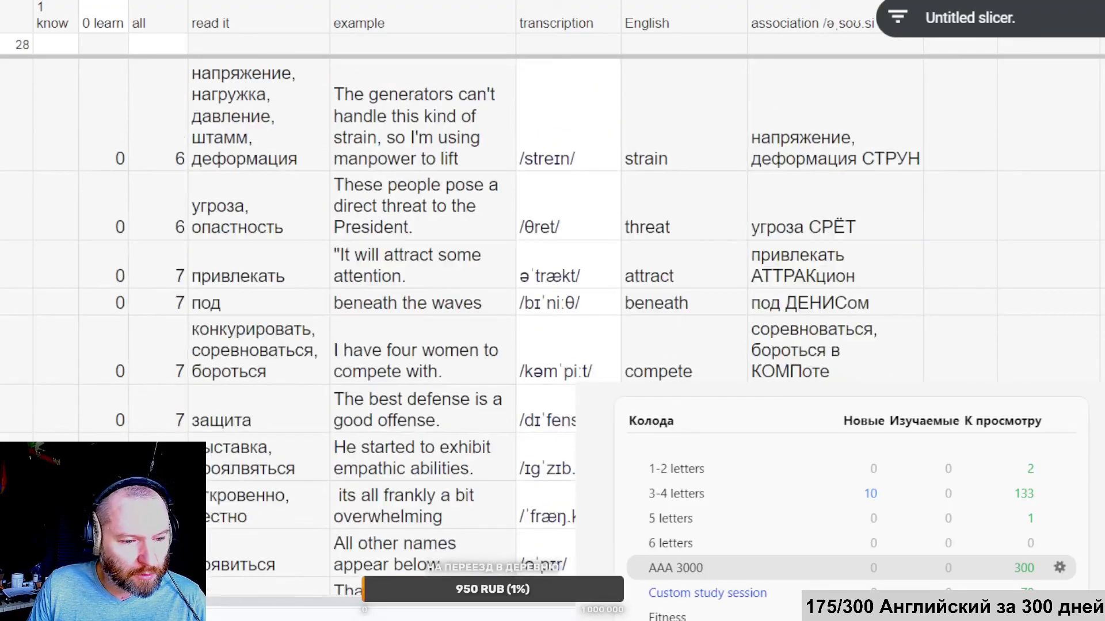
{"action": "scroll", "coordinate": [403, 231], "scroll_direction": "up", "scroll_amount": 15}
{"action": "scroll", "coordinate": [403, 230], "scroll_direction": "down", "scroll_amount": 20}
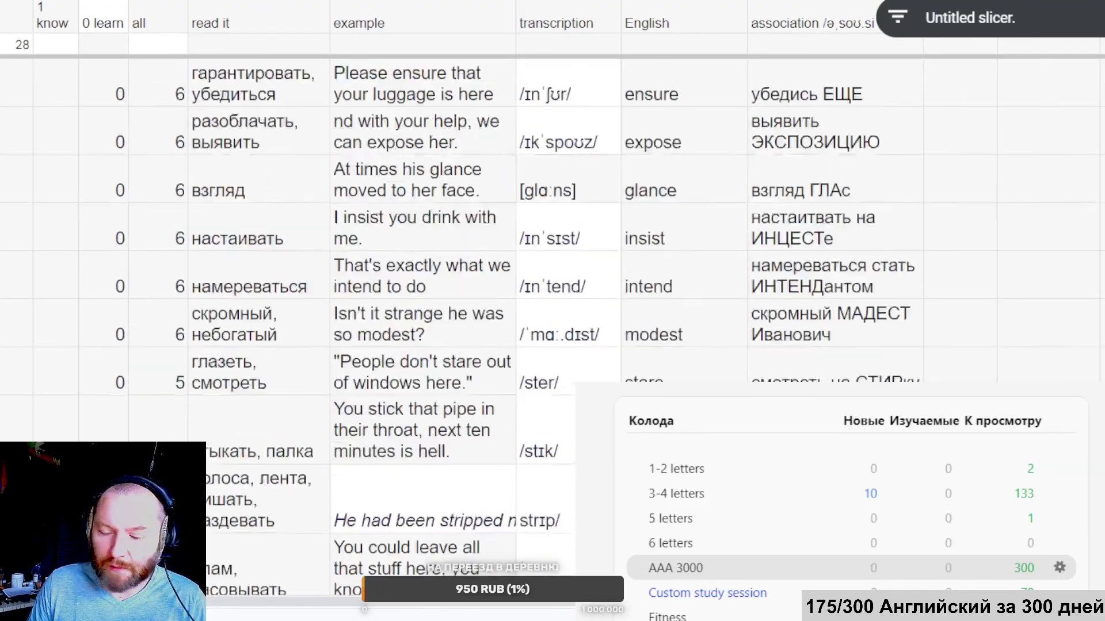
{"action": "scroll", "coordinate": [403, 230], "scroll_direction": "down", "scroll_amount": 20}
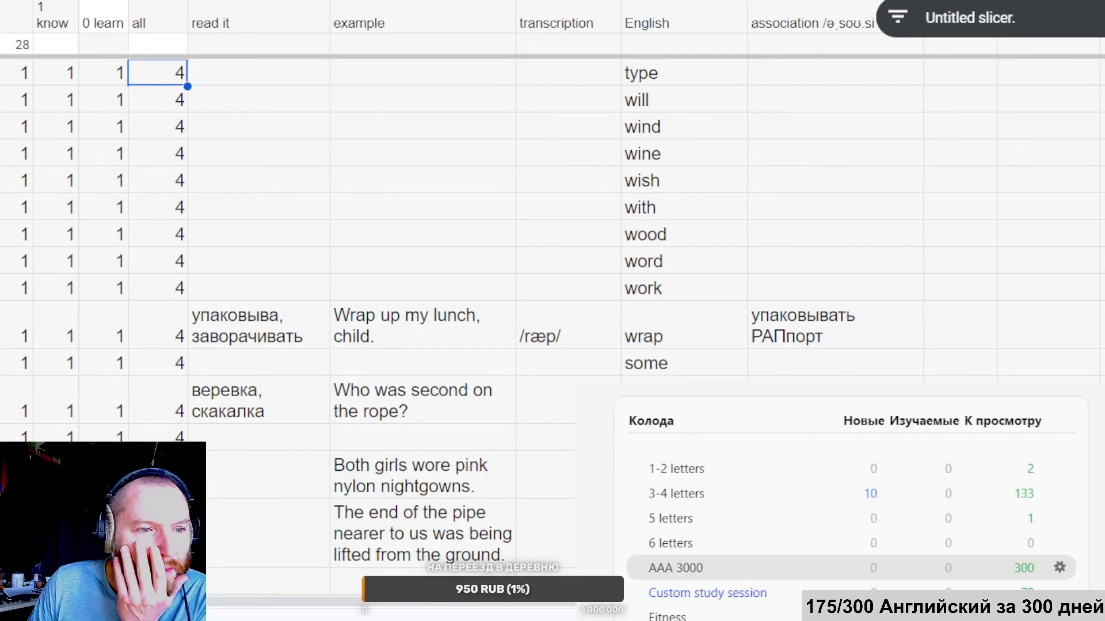
Sort the whole sheet A to Z by the "all" column.
{"action": "left_click", "coordinate": [173, 3]}
{"action": "right_click", "coordinate": [172, 3]}
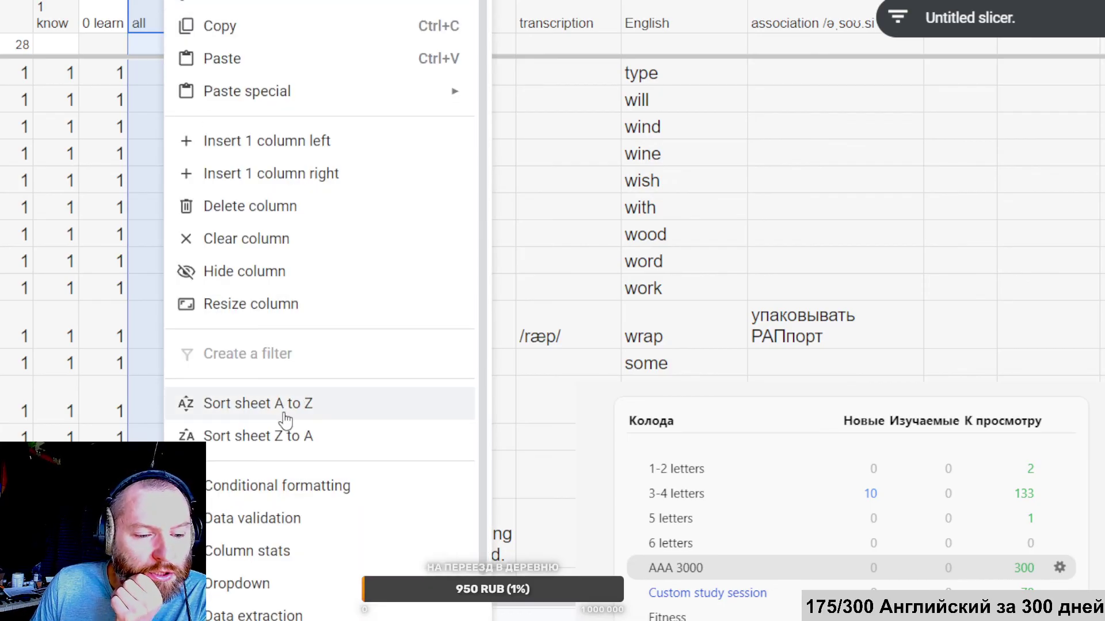
{"action": "left_click", "coordinate": [317, 409]}
Examine the sorted word list from the four-letter words through the five- and six-letter groups.
{"action": "scroll", "coordinate": [318, 403], "scroll_direction": "down", "scroll_amount": 15}
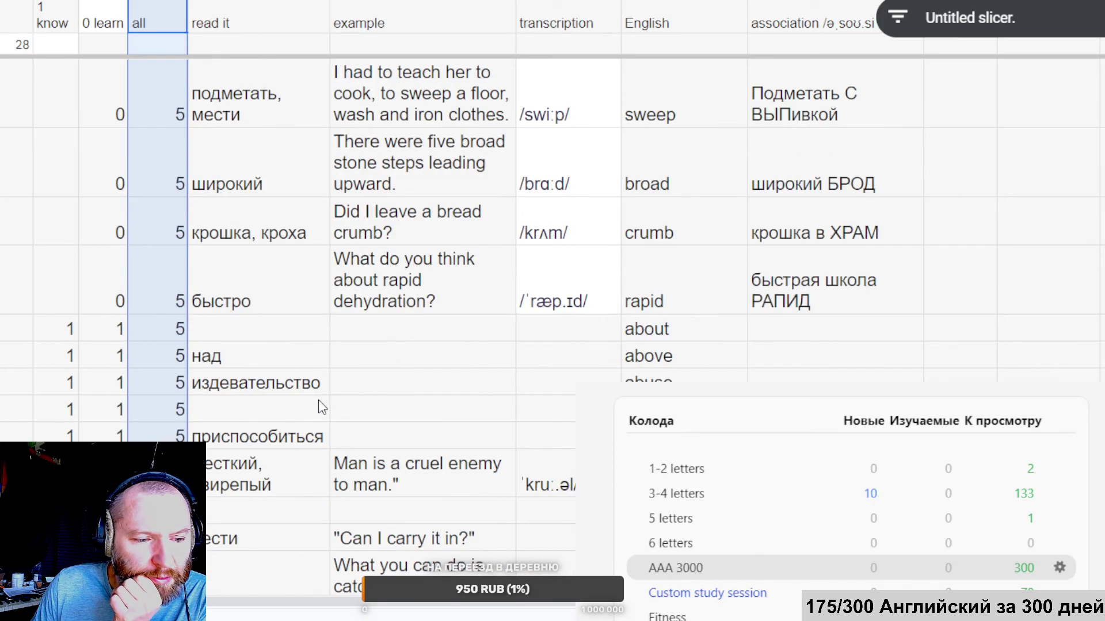
{"action": "scroll", "coordinate": [314, 397], "scroll_direction": "down", "scroll_amount": 10}
{"action": "scroll", "coordinate": [314, 397], "scroll_direction": "up", "scroll_amount": 3}
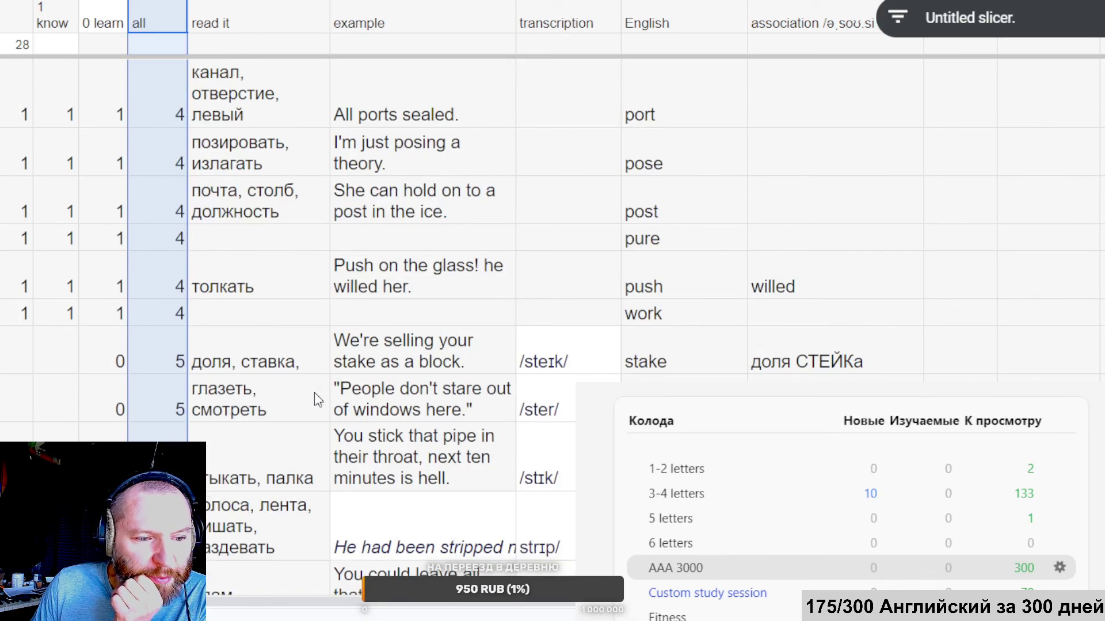
{"action": "left_click", "coordinate": [156, 354]}
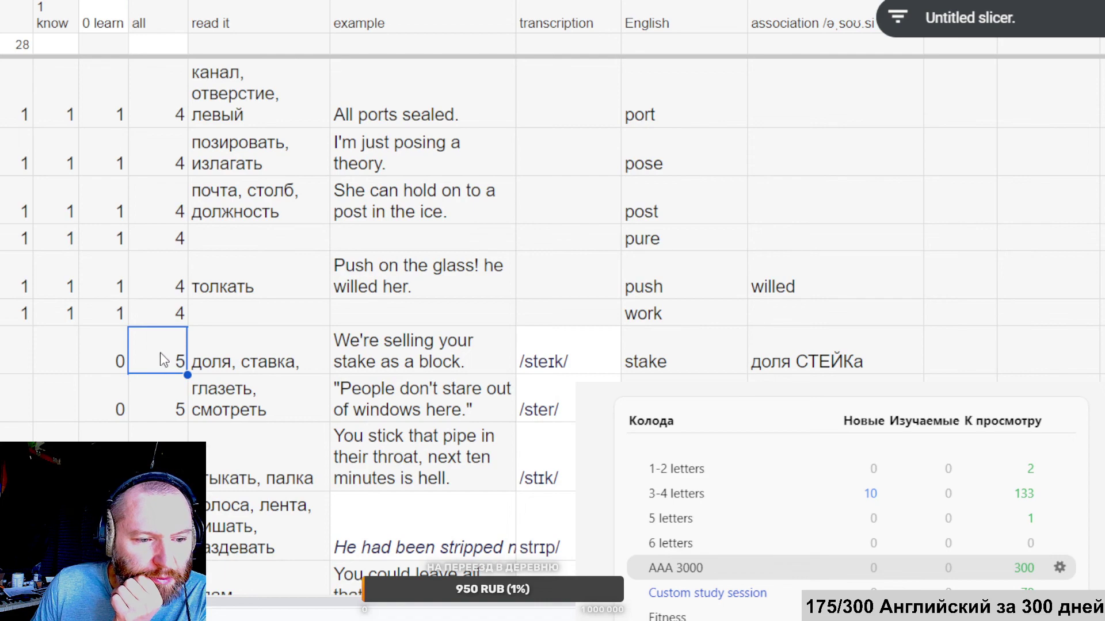
{"action": "scroll", "coordinate": [166, 356], "scroll_direction": "down", "scroll_amount": 5}
{"action": "scroll", "coordinate": [166, 358], "scroll_direction": "down", "scroll_amount": 20}
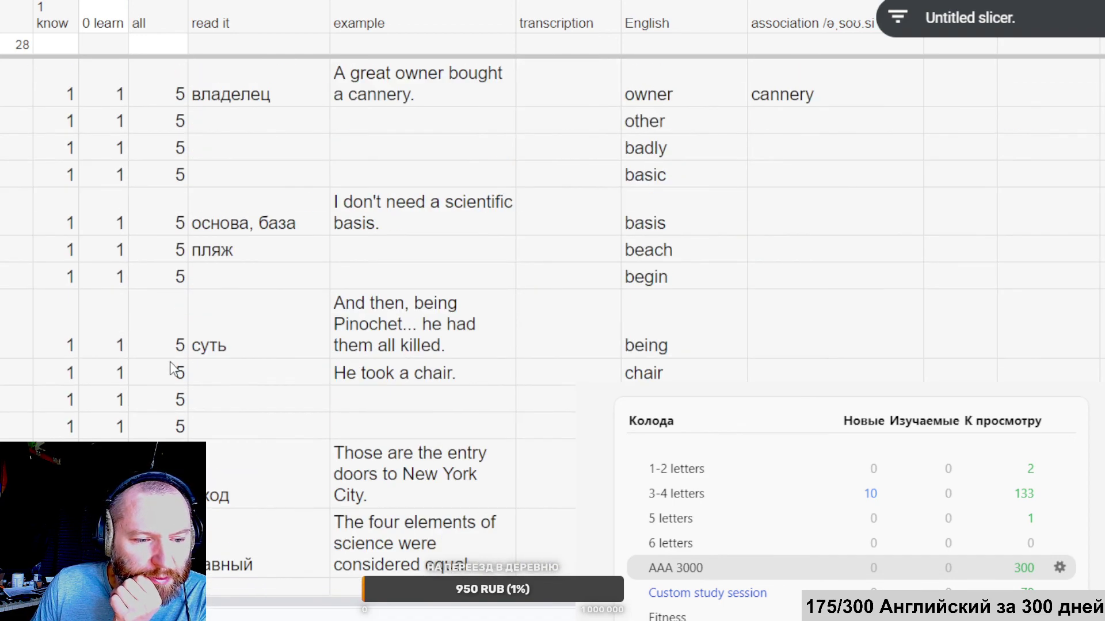
{"action": "scroll", "coordinate": [171, 361], "scroll_direction": "down", "scroll_amount": 20}
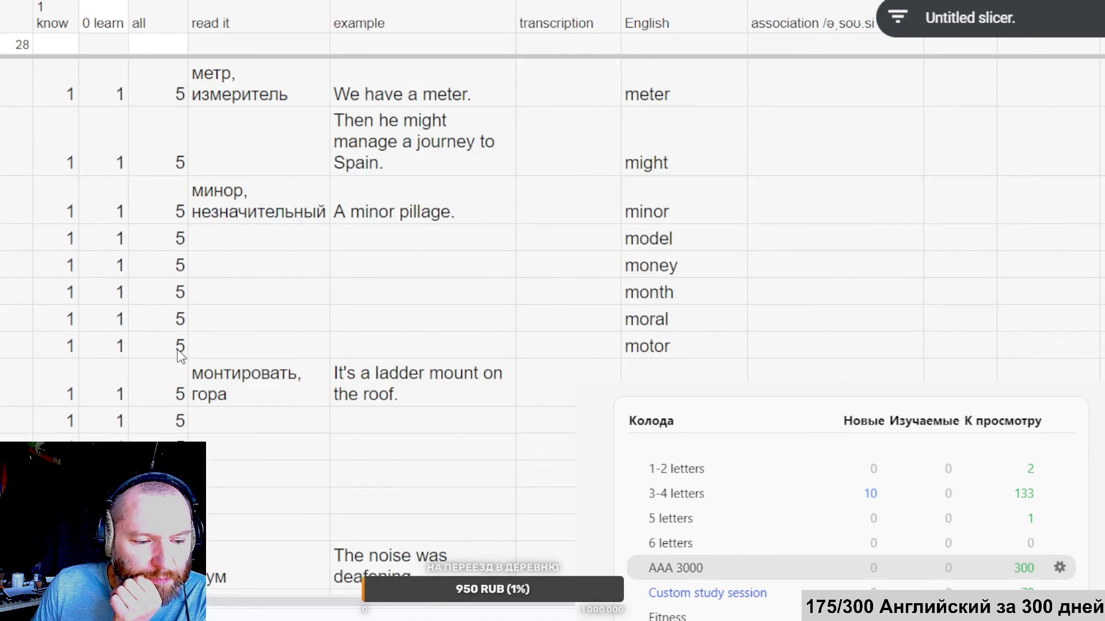
{"action": "scroll", "coordinate": [172, 351], "scroll_direction": "down", "scroll_amount": 20}
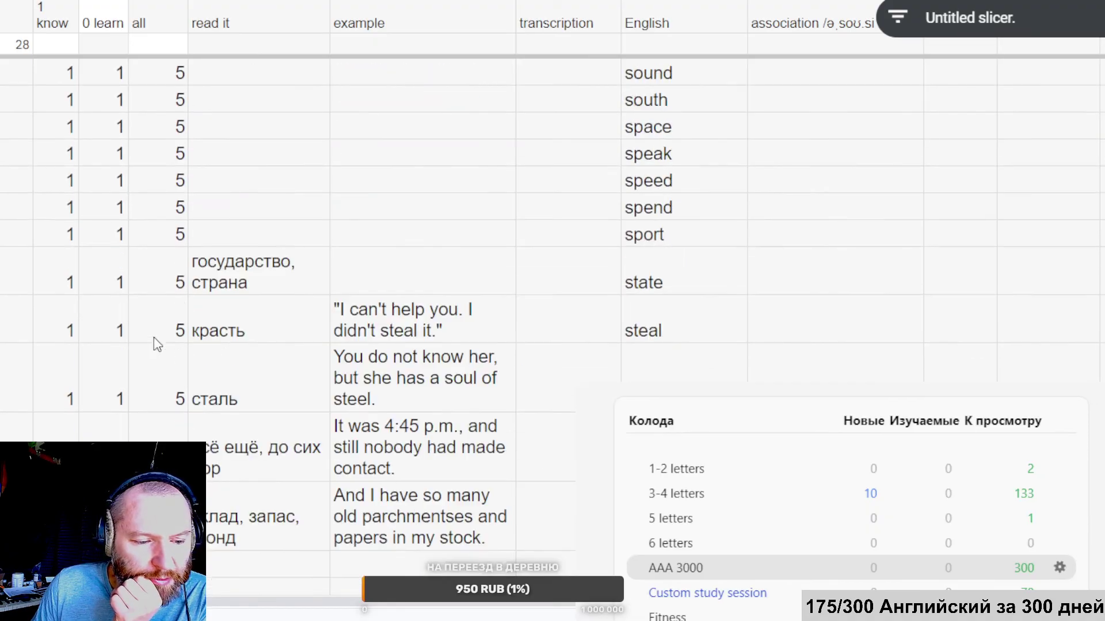
{"action": "scroll", "coordinate": [159, 343], "scroll_direction": "down", "scroll_amount": 20}
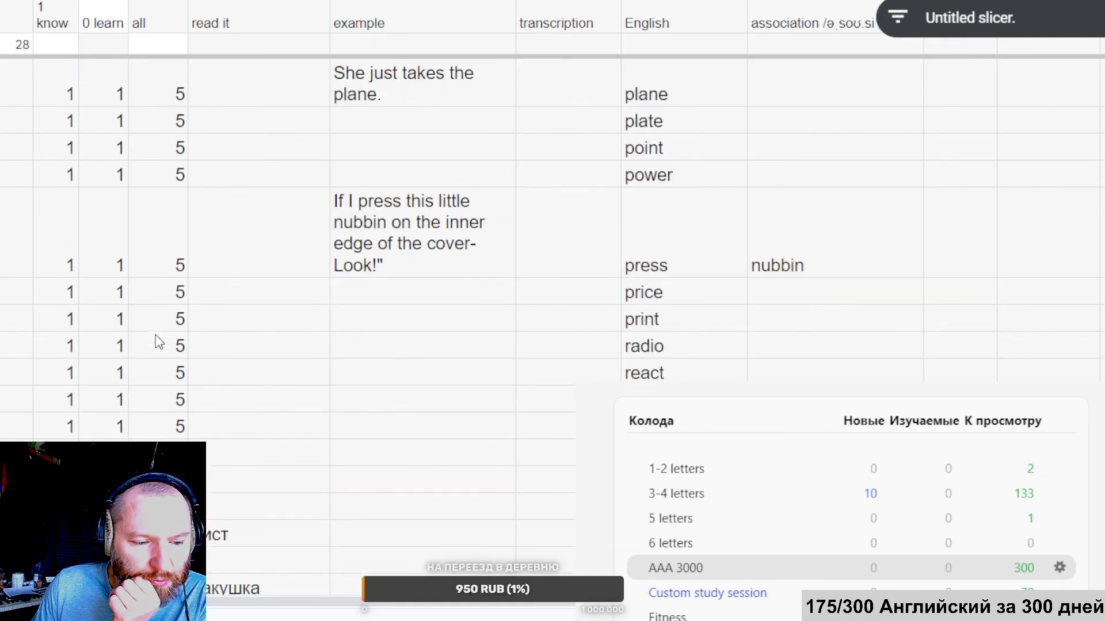
{"action": "scroll", "coordinate": [152, 338], "scroll_direction": "down", "scroll_amount": 15}
{"action": "scroll", "coordinate": [150, 336], "scroll_direction": "up", "scroll_amount": 5}
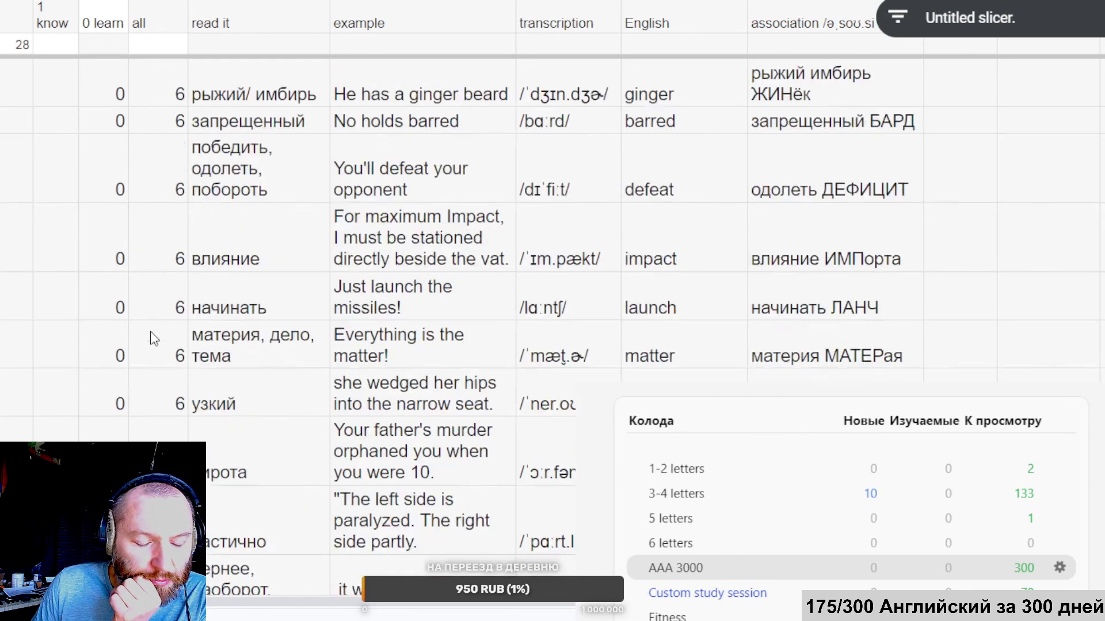